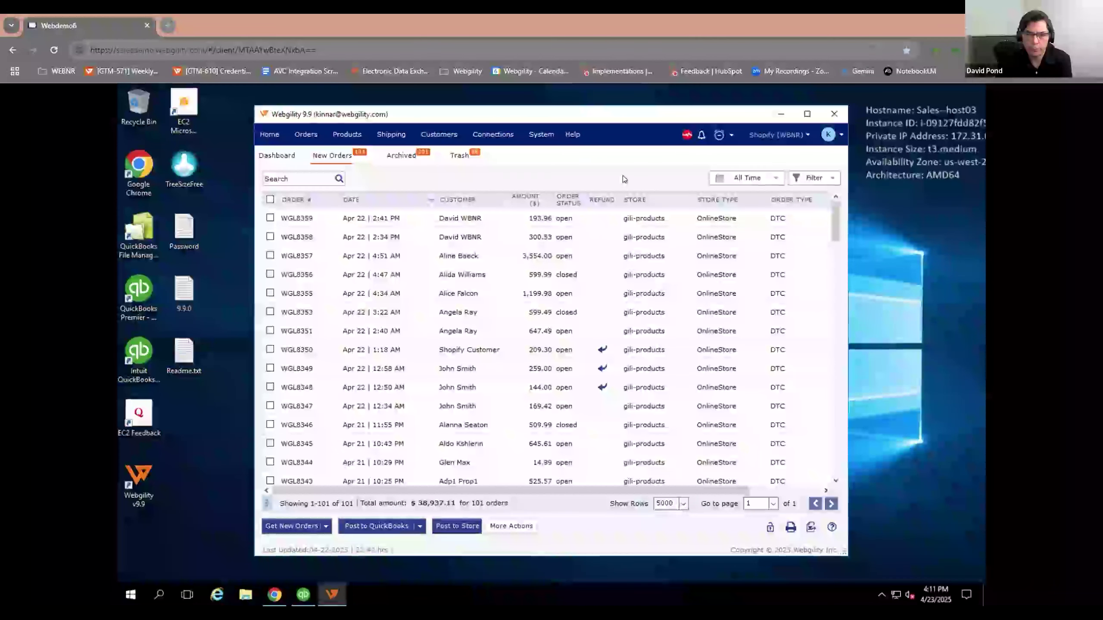
# Check the available sales channels and view the line items of the newest order in the New Orders list.
pyautogui.click(805, 134)
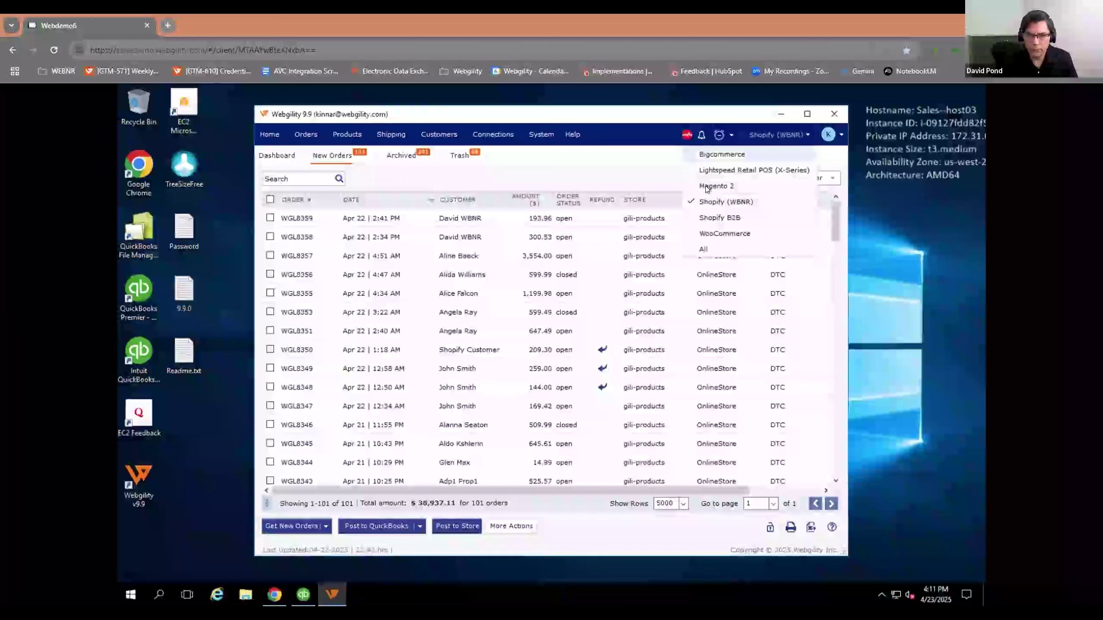
pyautogui.click(656, 181)
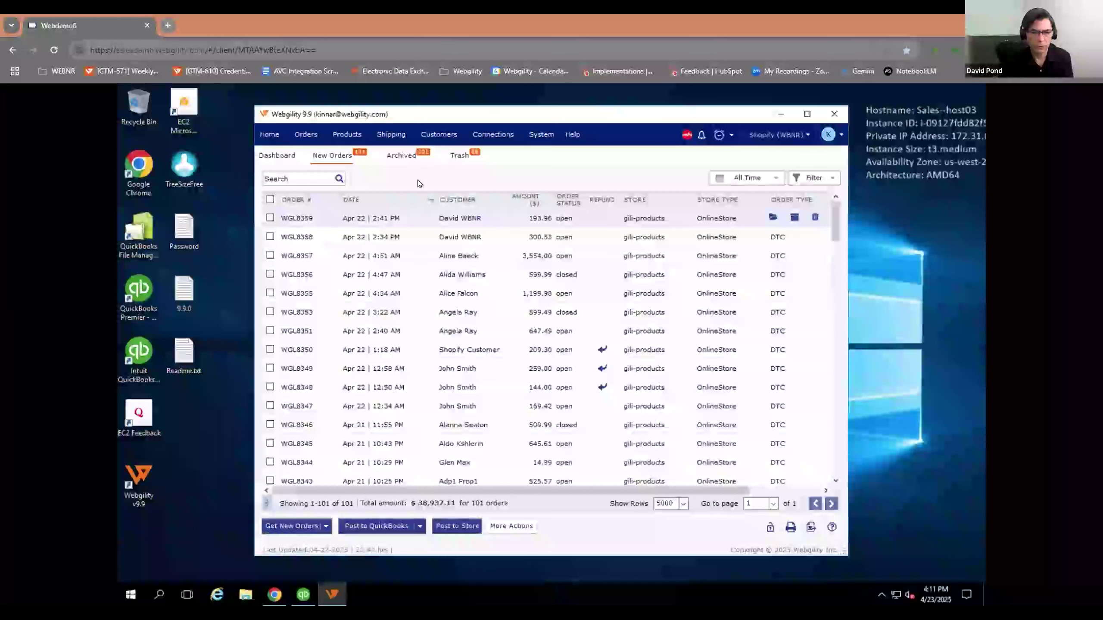
pyautogui.click(291, 219)
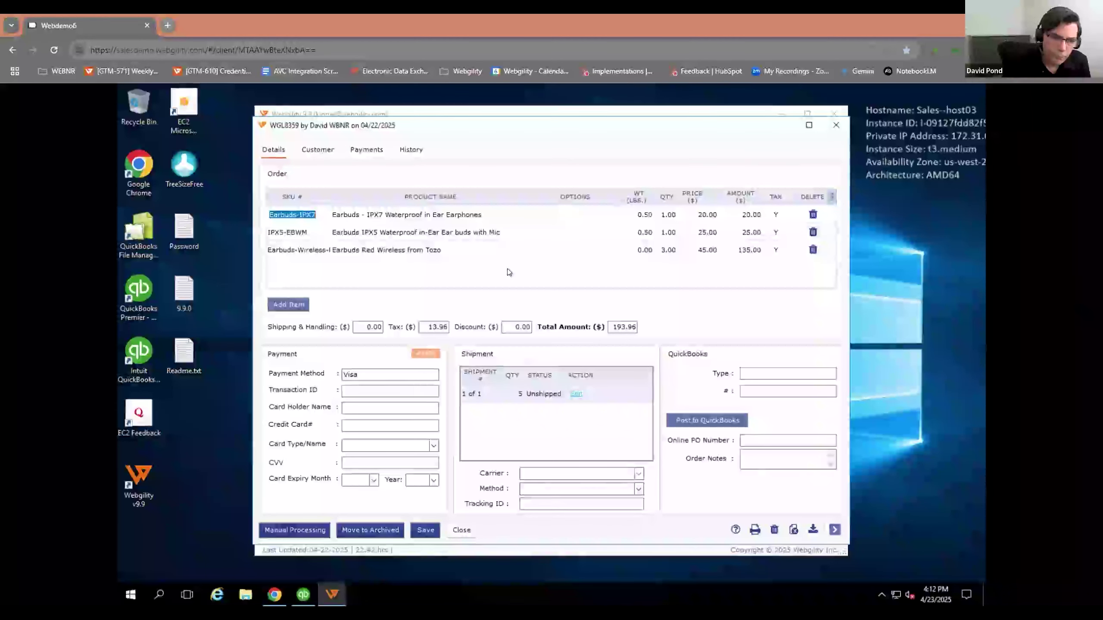
pyautogui.click(834, 125)
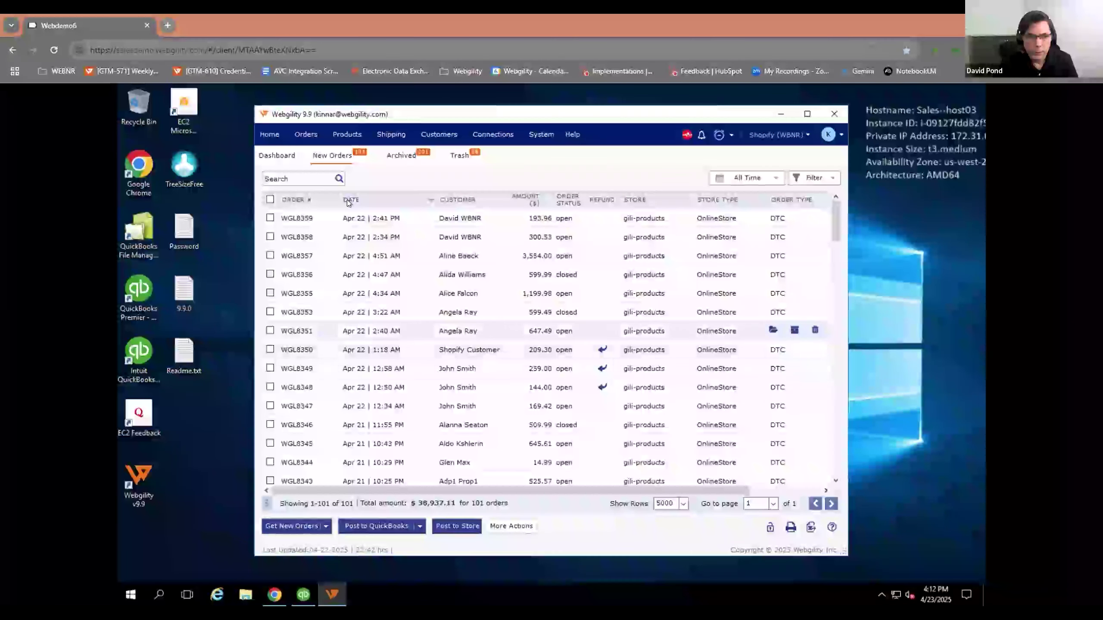
# Review the Shopify products missing in QuickBooks sorted by SKU, all Shopify products, and the price and quantity out-of-sync lists.
pyautogui.click(338, 136)
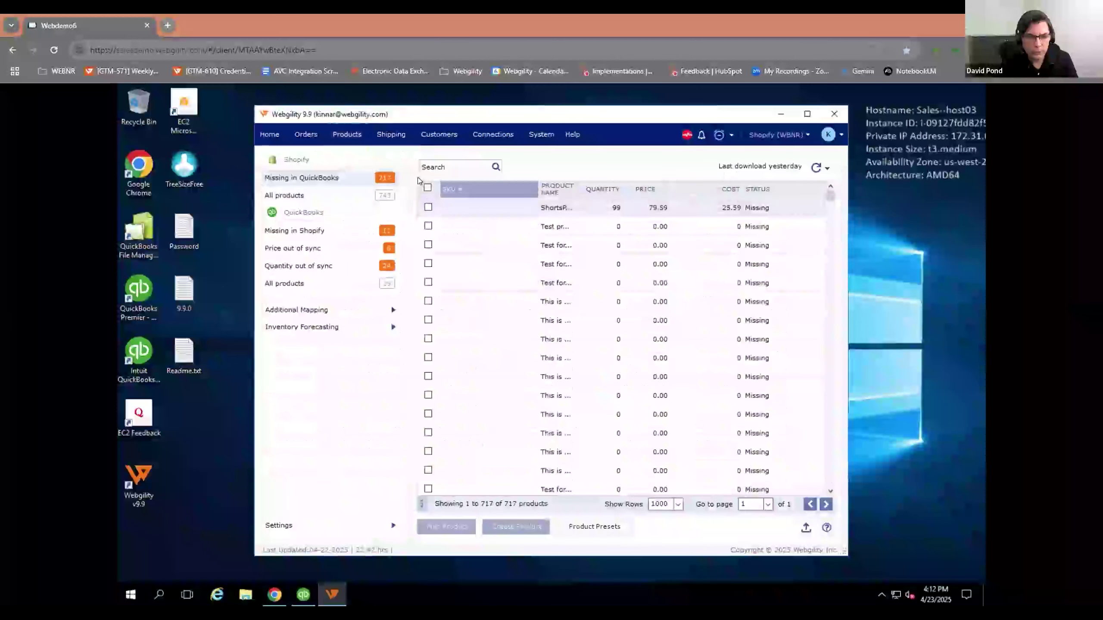
pyautogui.click(474, 192)
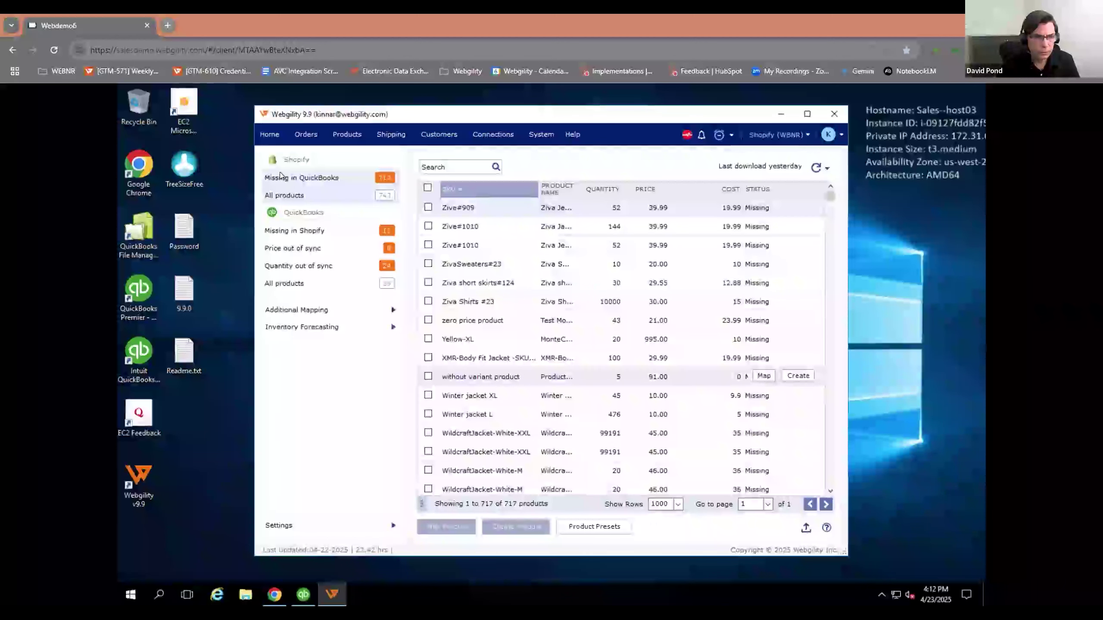
pyautogui.click(293, 196)
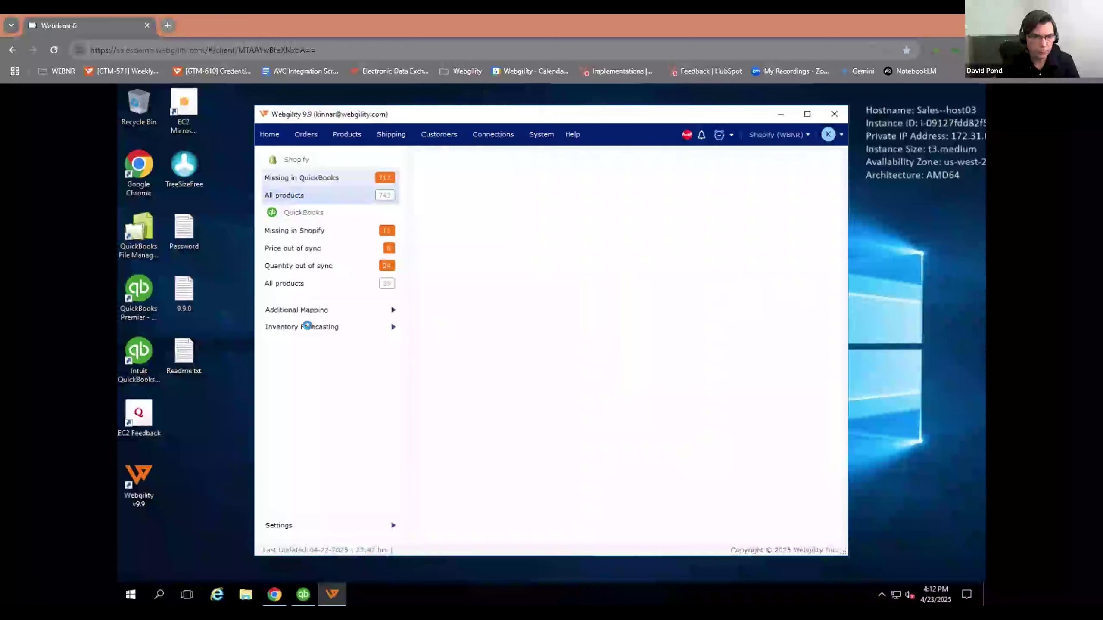
pyautogui.moveTo(308, 327)
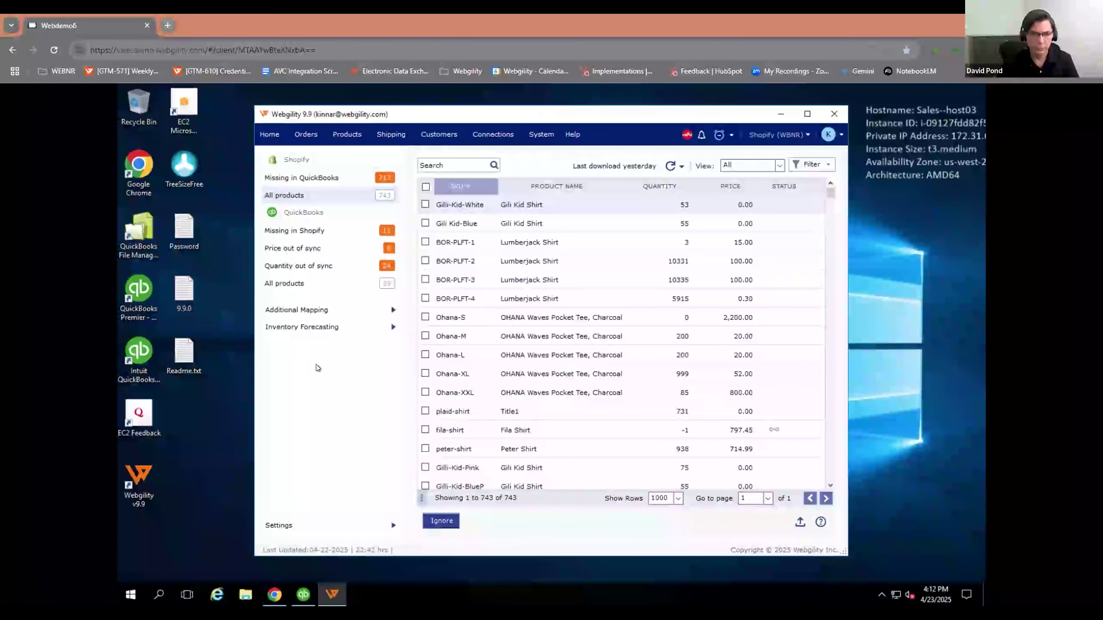
pyautogui.click(297, 249)
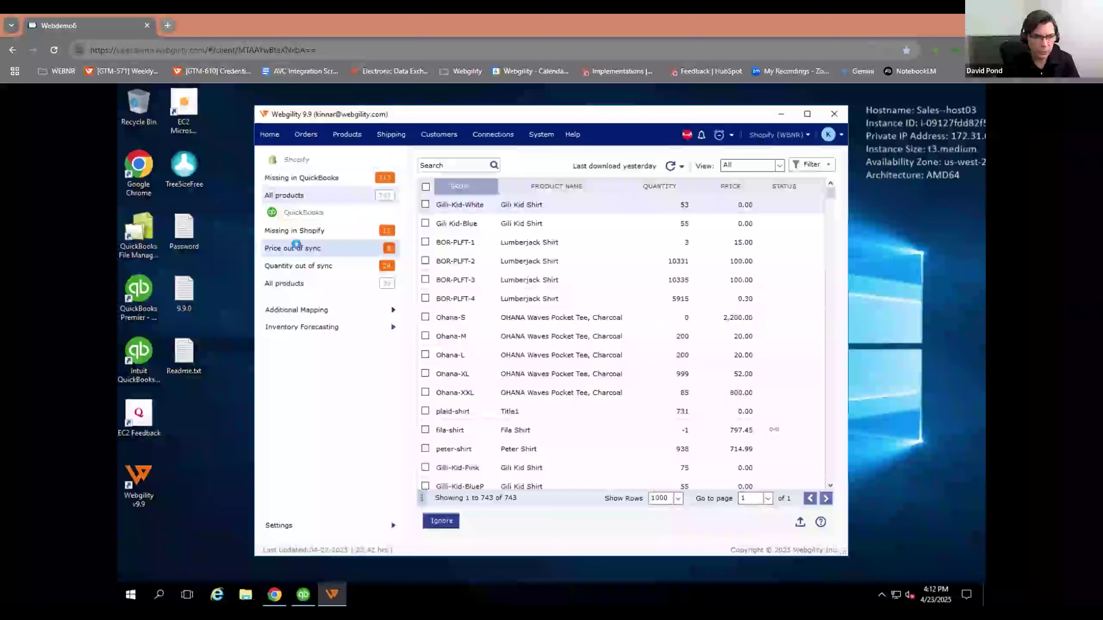
pyautogui.click(306, 266)
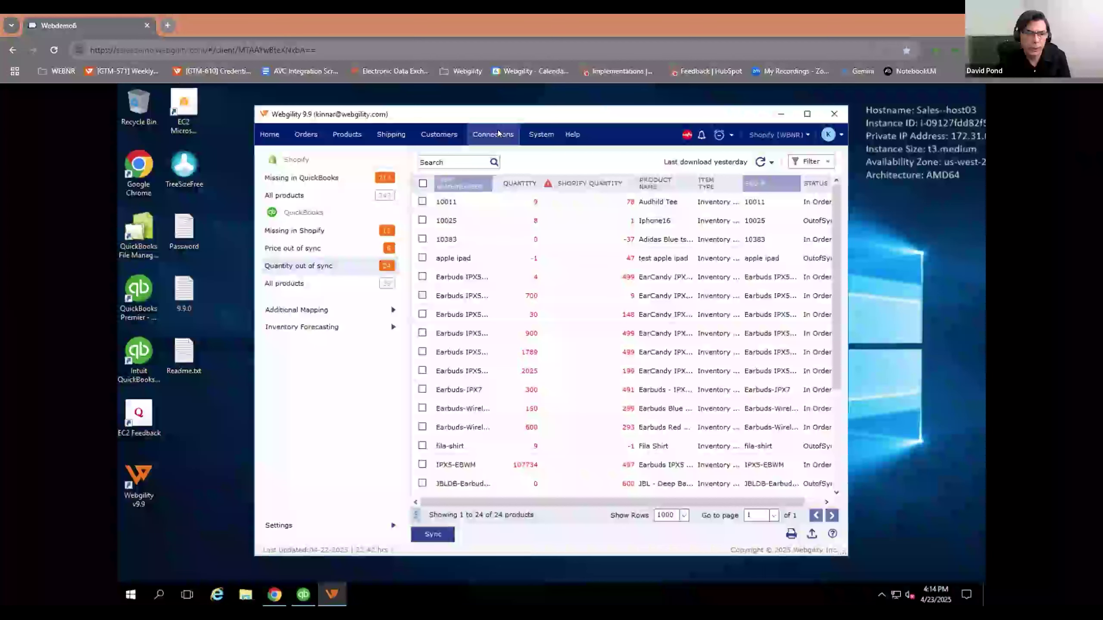
# Open the accounting sync settings for Shopify (WBNR) and view the product matching criteria.
pyautogui.moveTo(498, 137)
pyautogui.moveTo(564, 165)
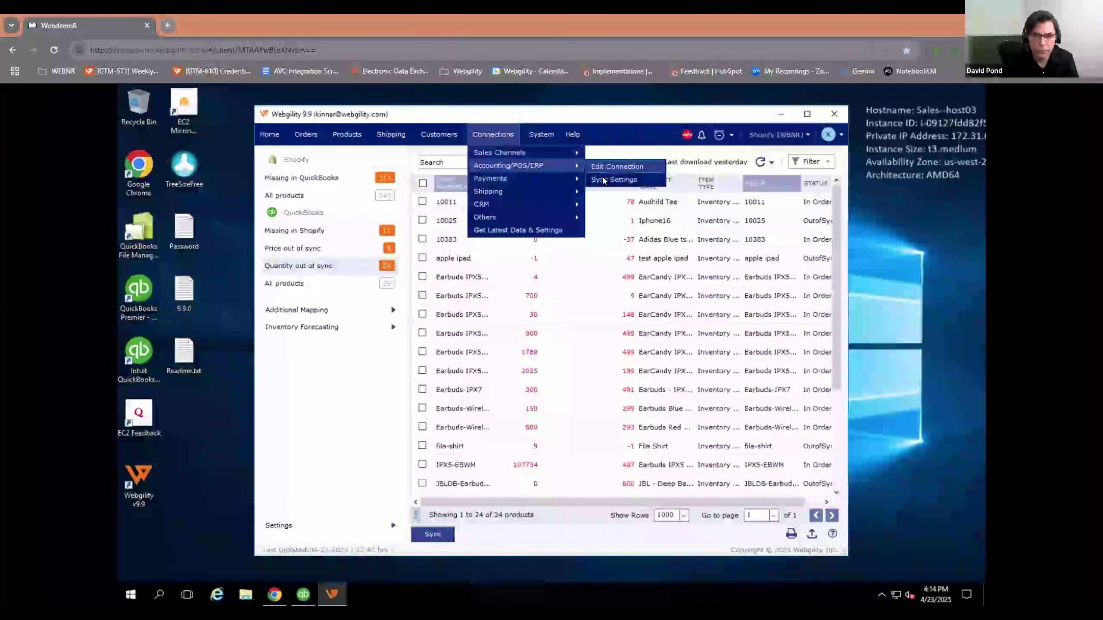
pyautogui.click(603, 180)
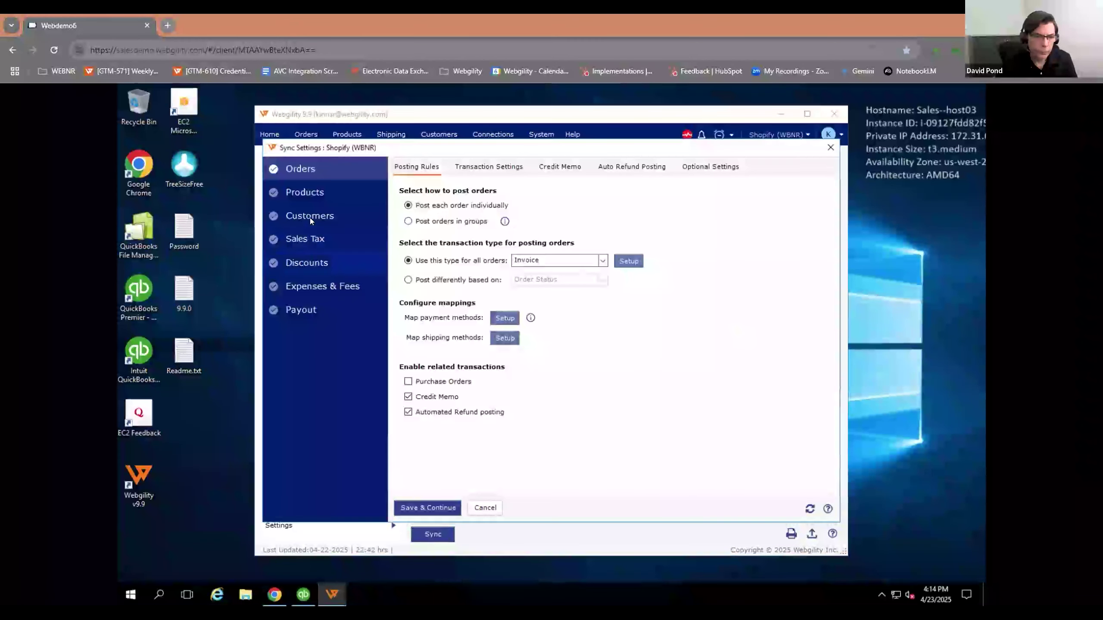
pyautogui.click(306, 193)
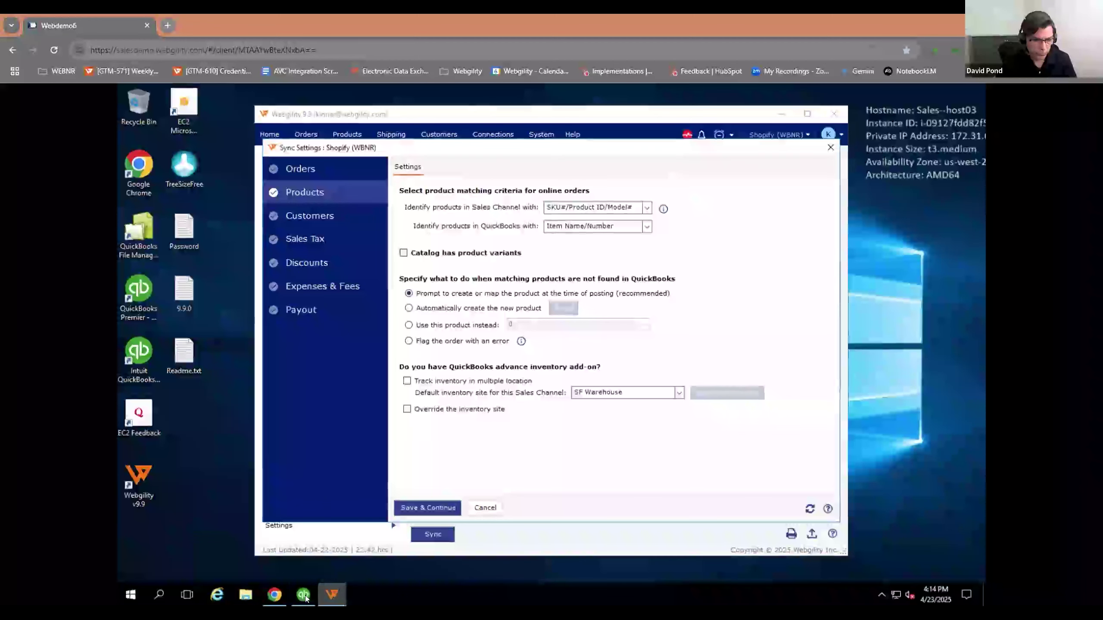
# Switch to QuickBooks, view the item name of Earbuds-Wireless-Blue in its item record, and return to Webgility's product sync settings.
pyautogui.moveTo(306, 598)
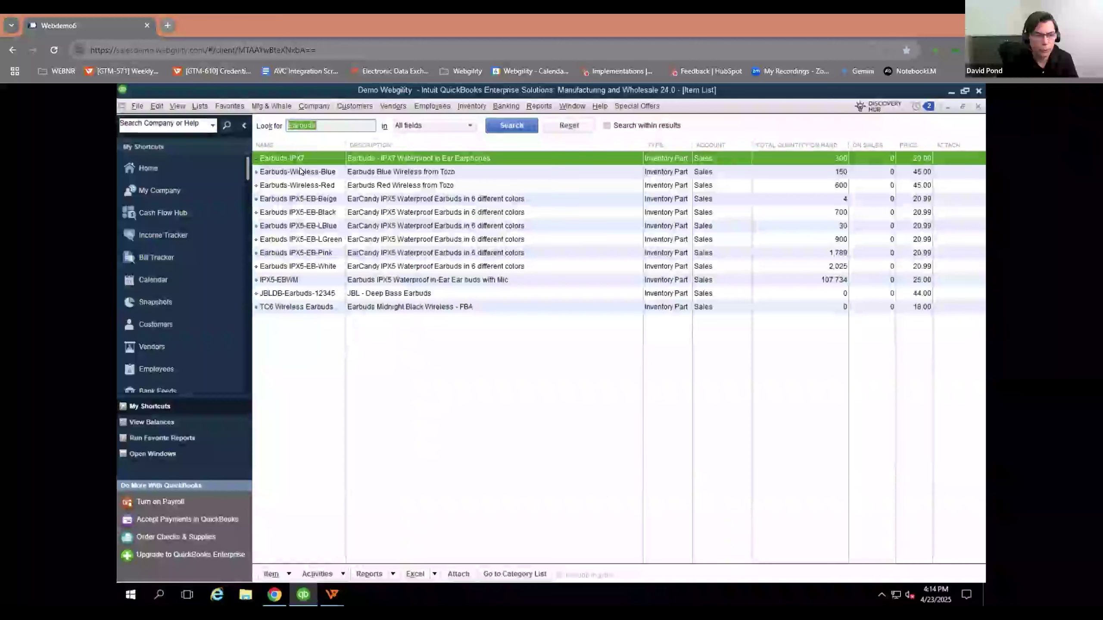
pyautogui.rightClick(301, 174)
pyautogui.click(317, 219)
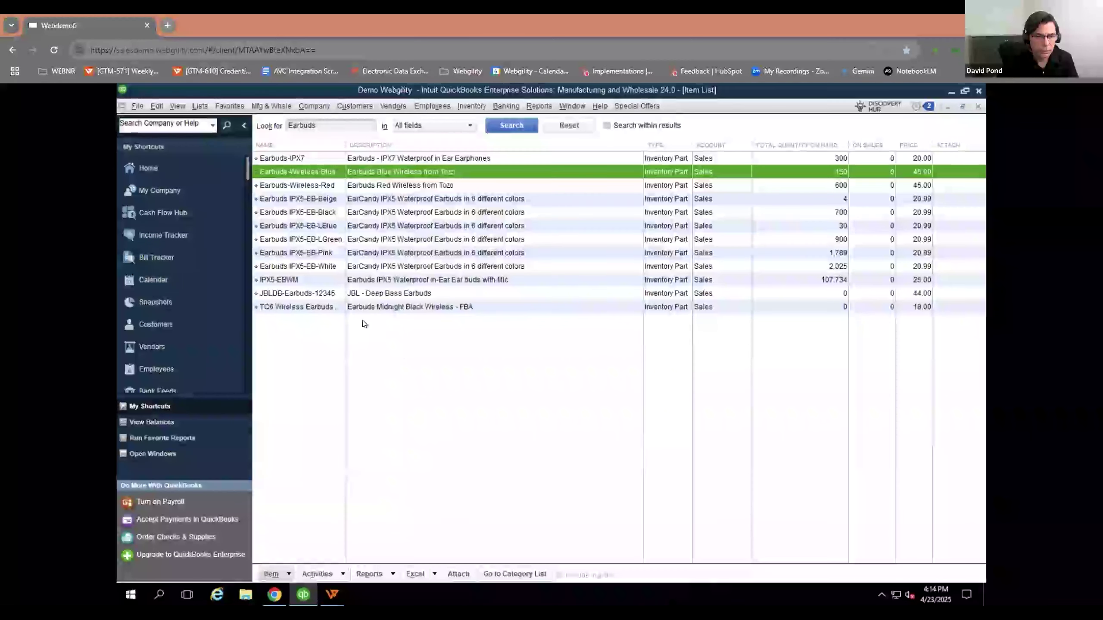
pyautogui.click(306, 189)
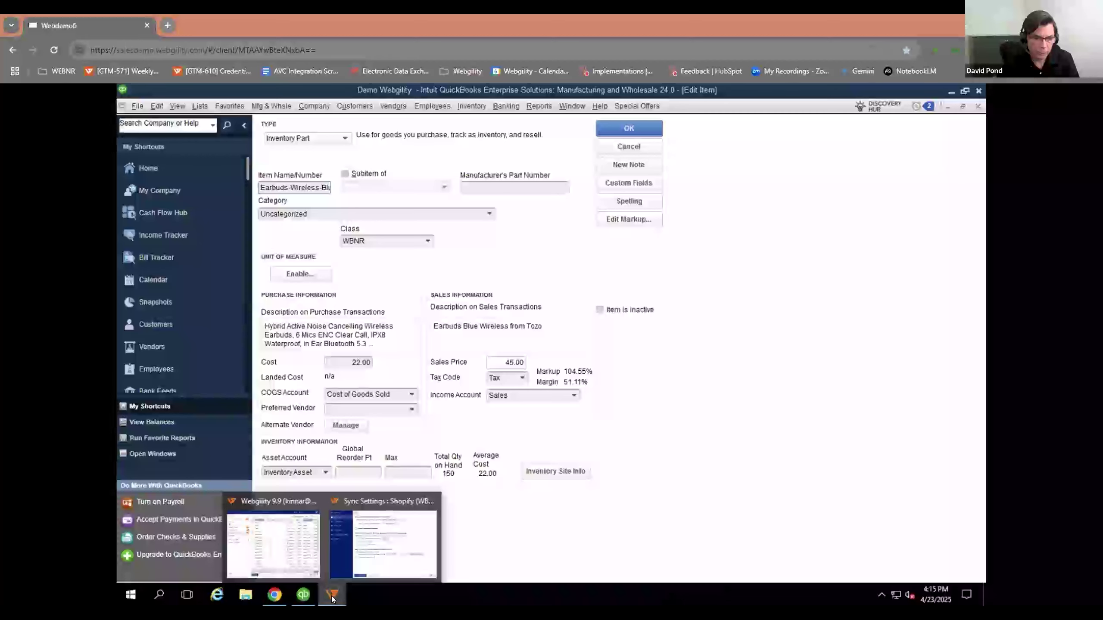
pyautogui.click(383, 543)
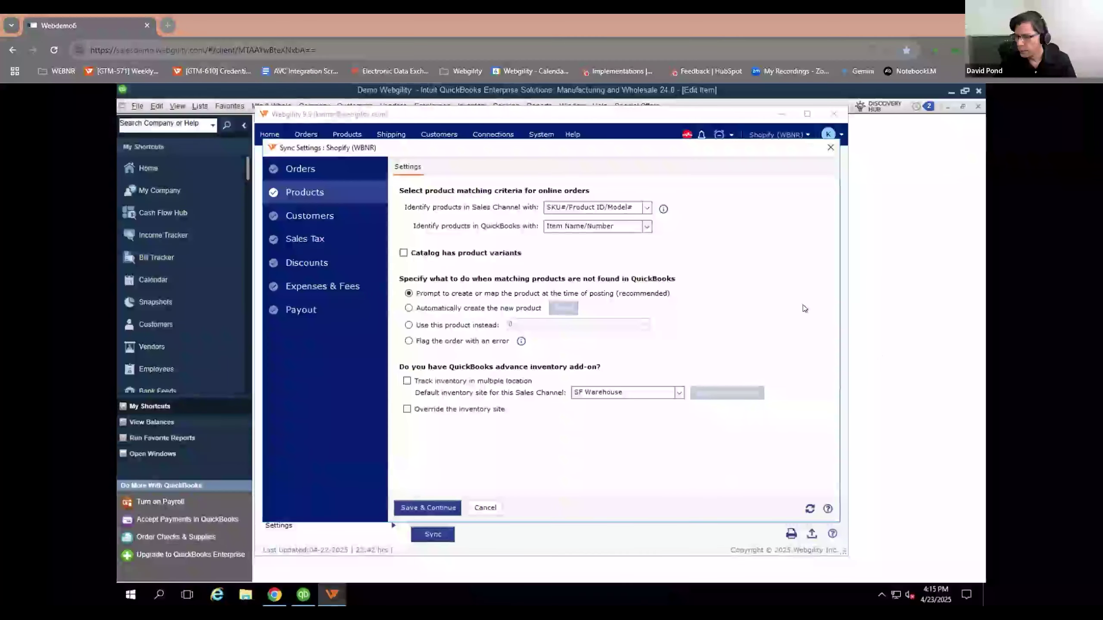
# Switch to the Shopify admin in Chrome and view the inventory details of Earbuds Blue Wireless from Tozo.
pyautogui.click(274, 595)
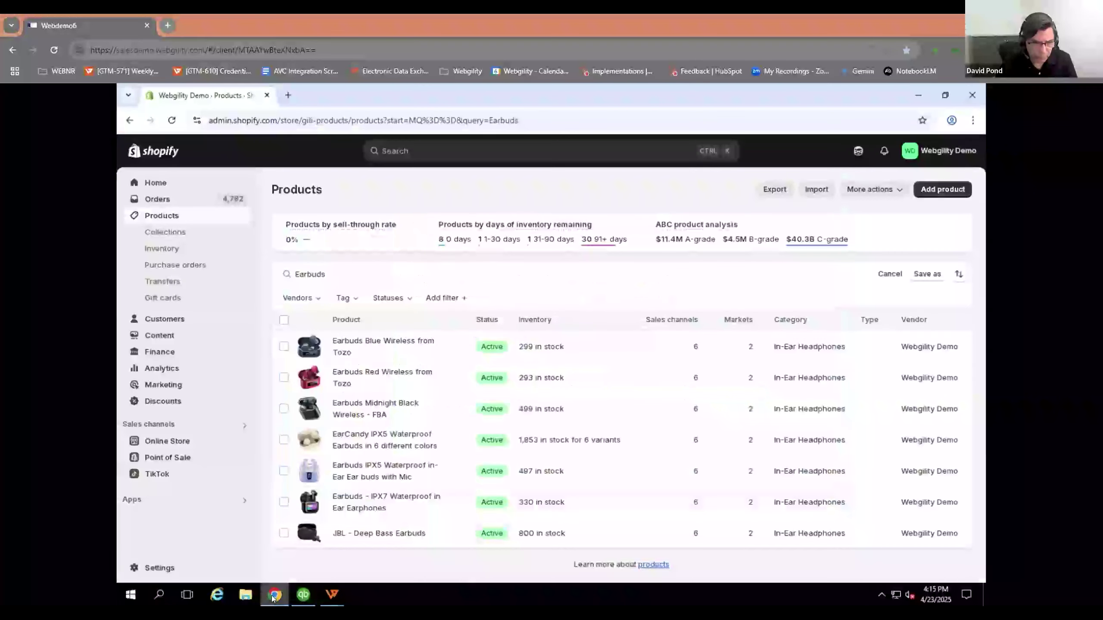
pyautogui.click(400, 341)
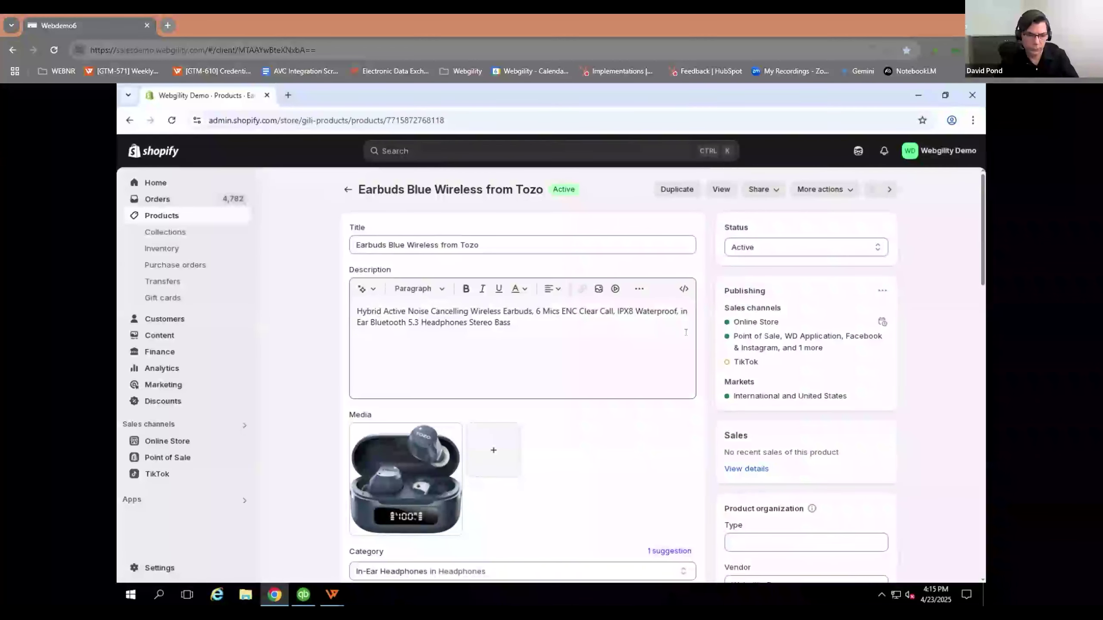
pyautogui.scroll(-6, 685, 331)
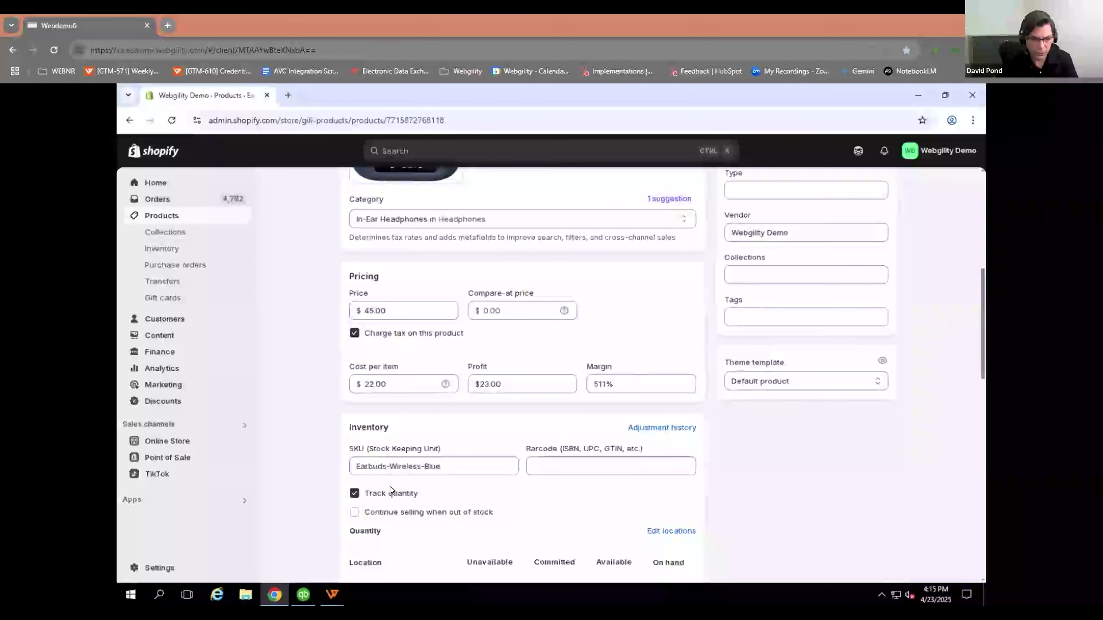
# Turn quantity tracking off and back on for the Earbuds Blue Wireless product.
pyautogui.moveTo(393, 494); pyautogui.dragTo(358, 493)
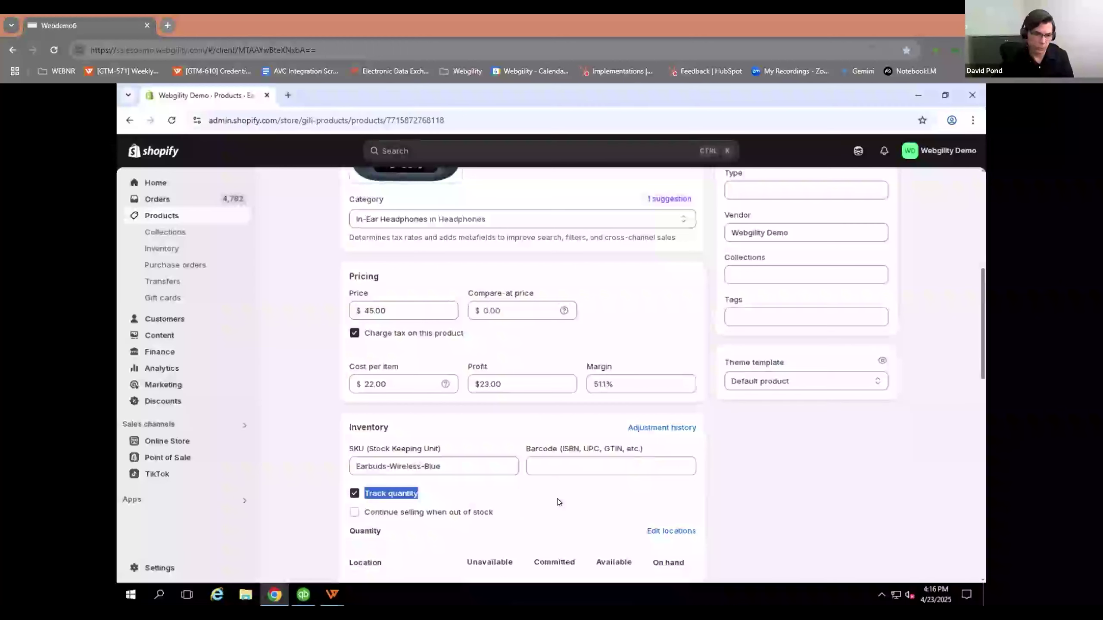
pyautogui.click(393, 495)
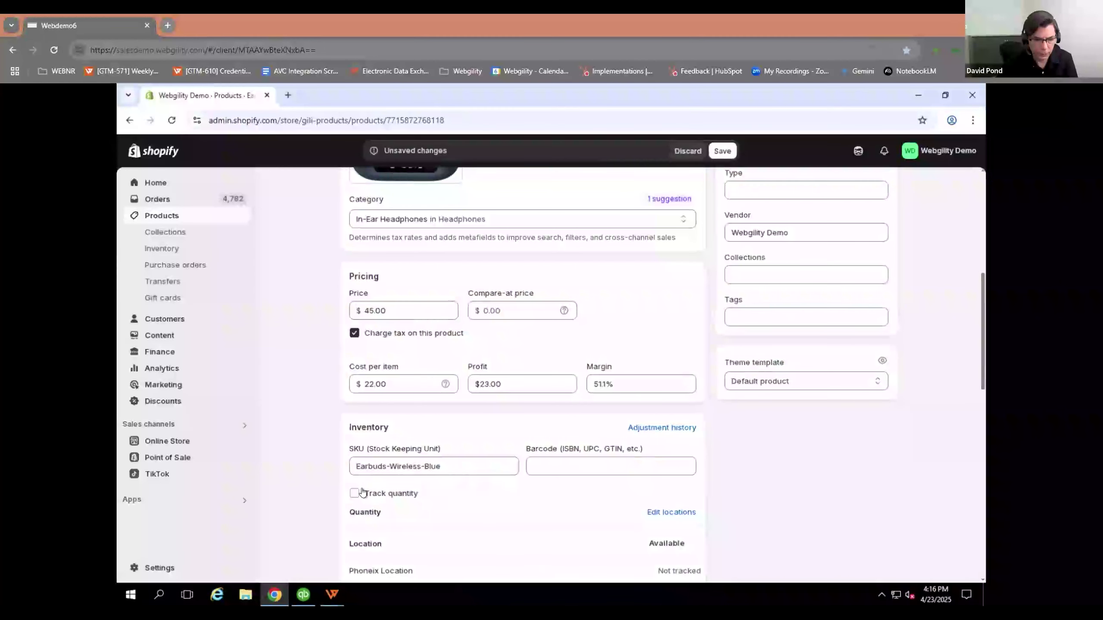
pyautogui.click(392, 495)
# Examine the SKU and barcode fields of the Earbuds Blue Wireless product.
pyautogui.click(448, 465)
pyautogui.click(623, 464)
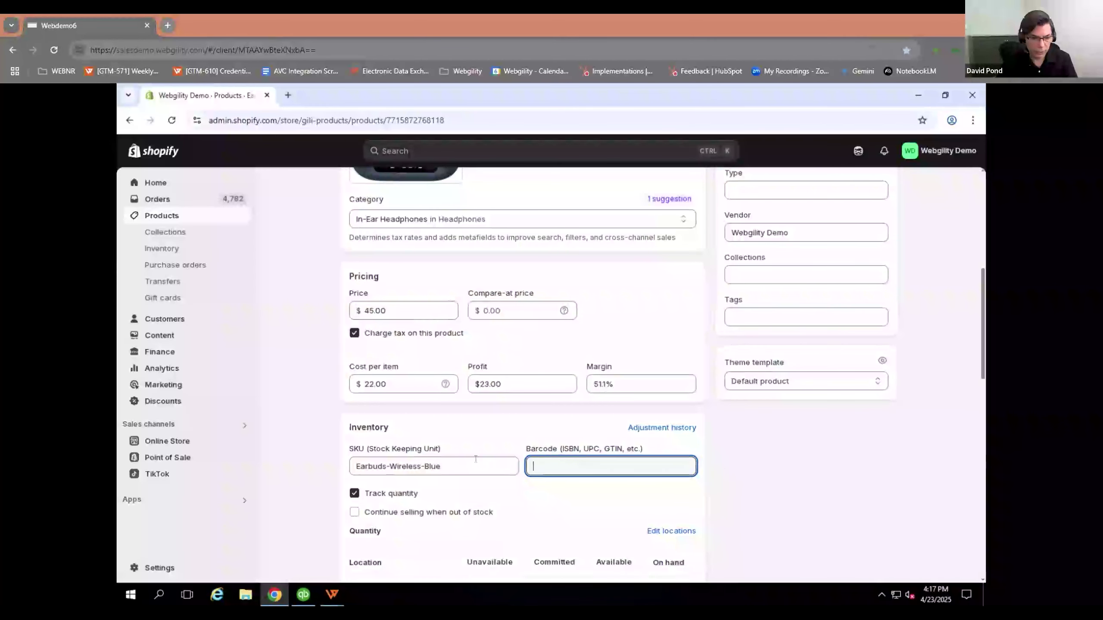
pyautogui.moveTo(441, 466); pyautogui.dragTo(347, 470)
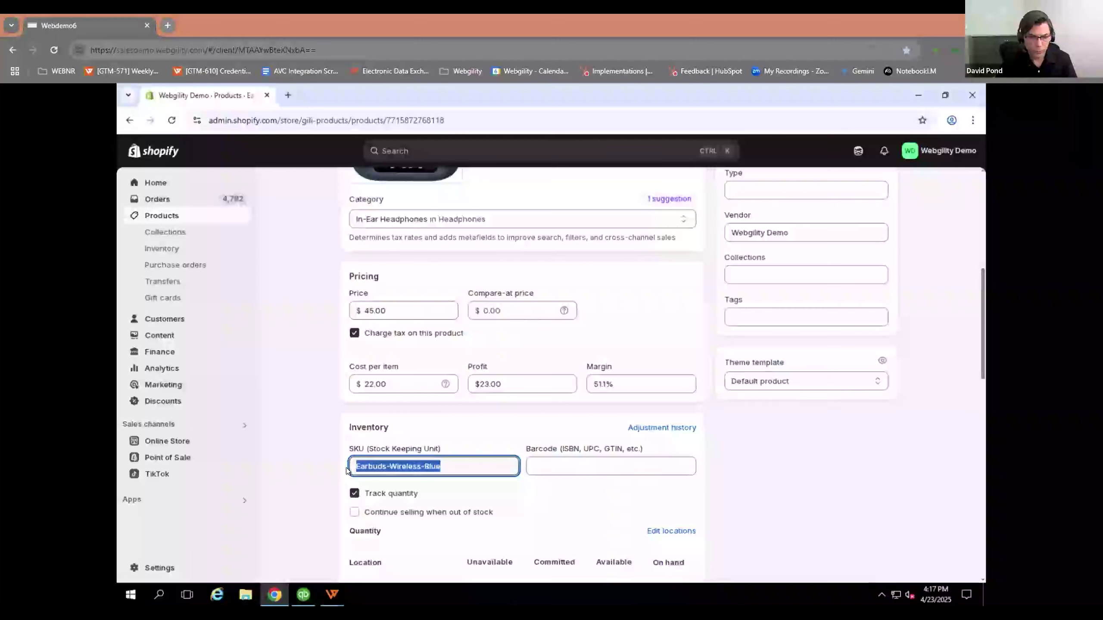
pyautogui.click(610, 469)
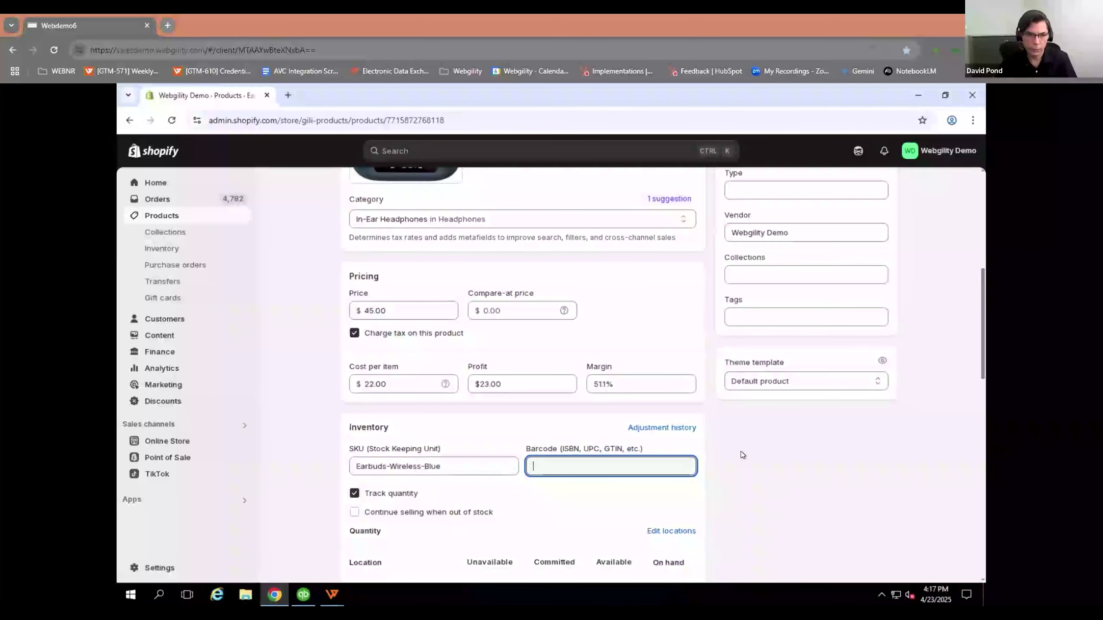
# Return to the Earbuds product list and view the color variants of EarCandy IPX5 Waterproof Earbuds in 6 different colors.
pyautogui.scroll(8, 716, 450)
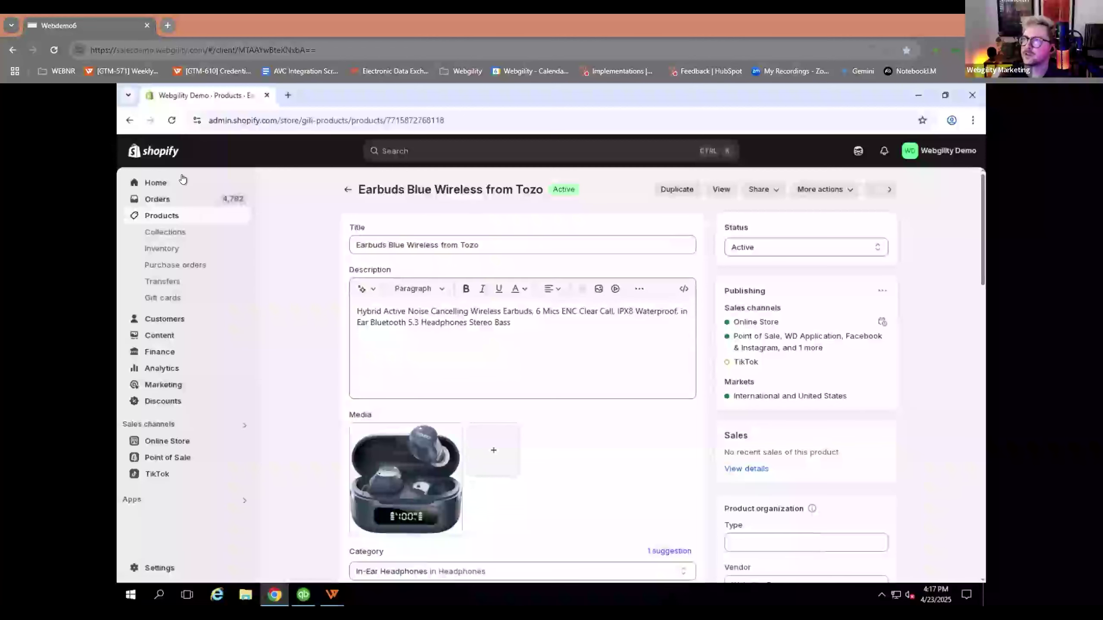
pyautogui.click(126, 120)
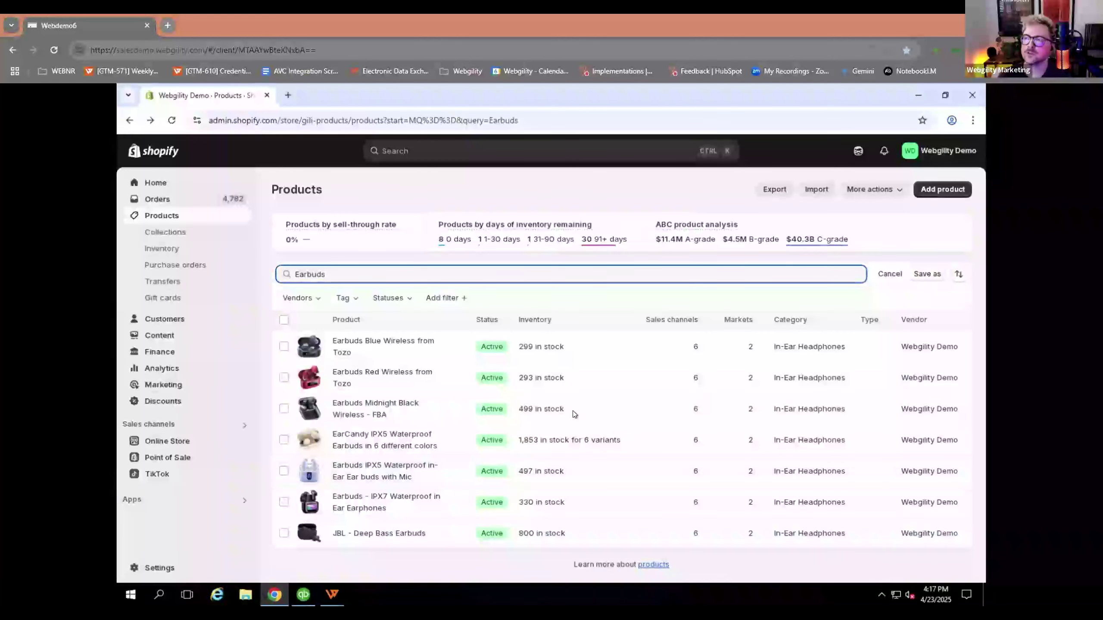
pyautogui.click(395, 436)
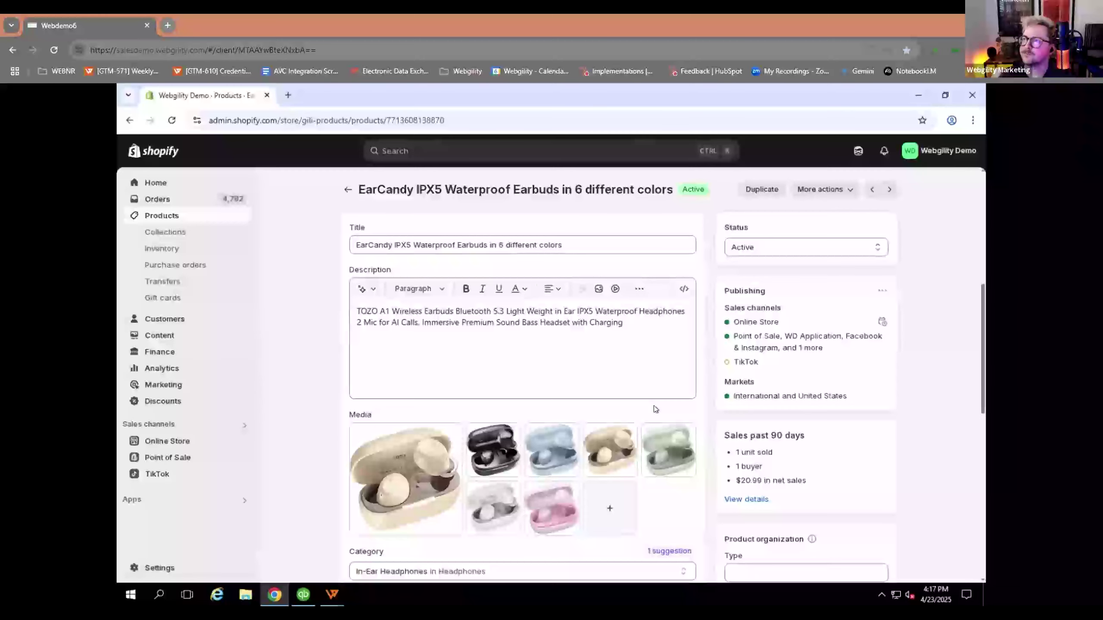
pyautogui.scroll(-15, 703, 397)
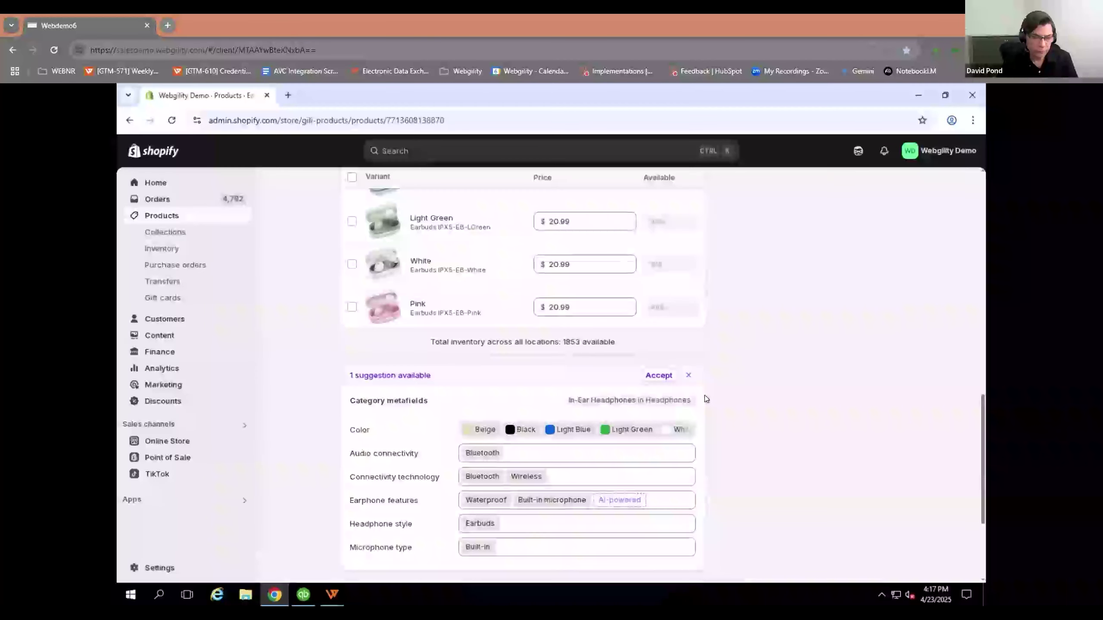
pyautogui.scroll(5, 705, 399)
pyautogui.scroll(-4, 705, 399)
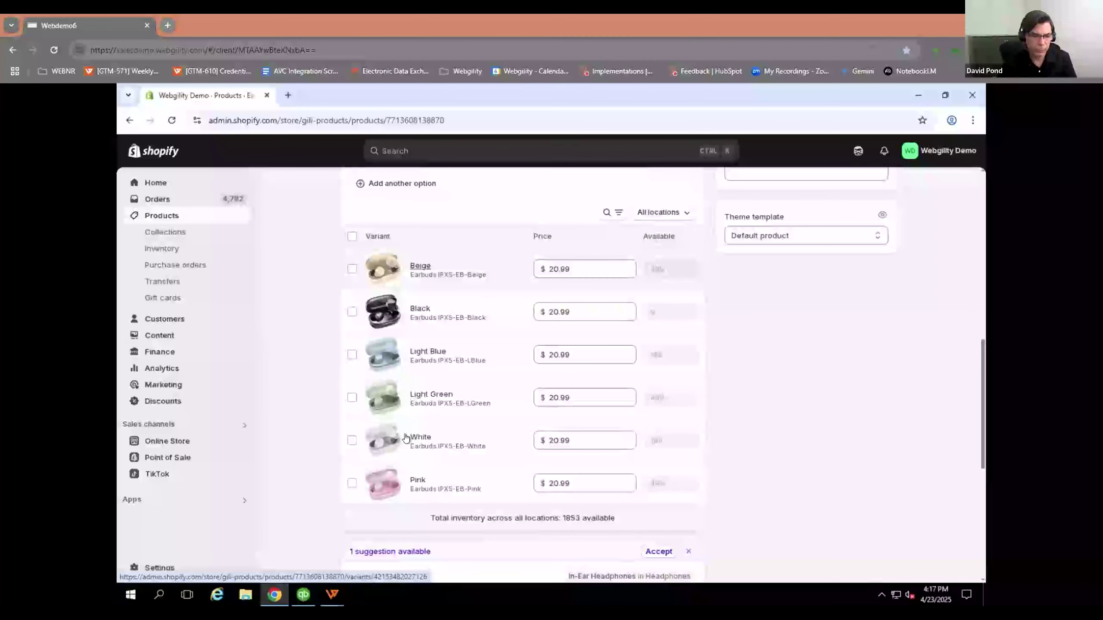
# Open the Beige variant and examine its SKU, quantity tracking and stock quantities by location.
pyautogui.click(451, 276)
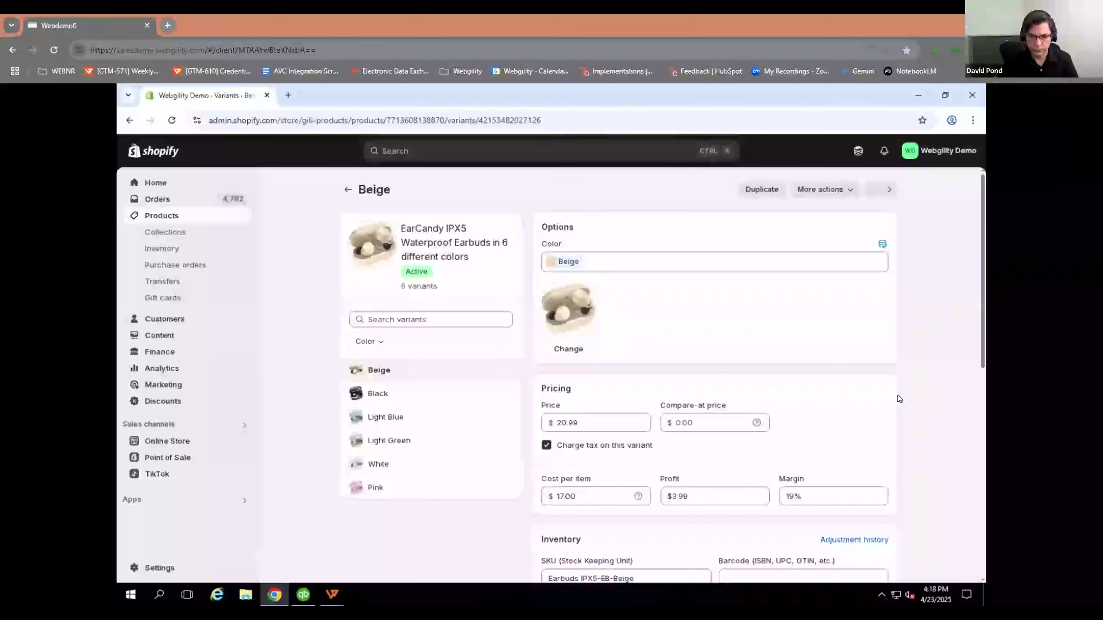
pyautogui.scroll(-10, 887, 396)
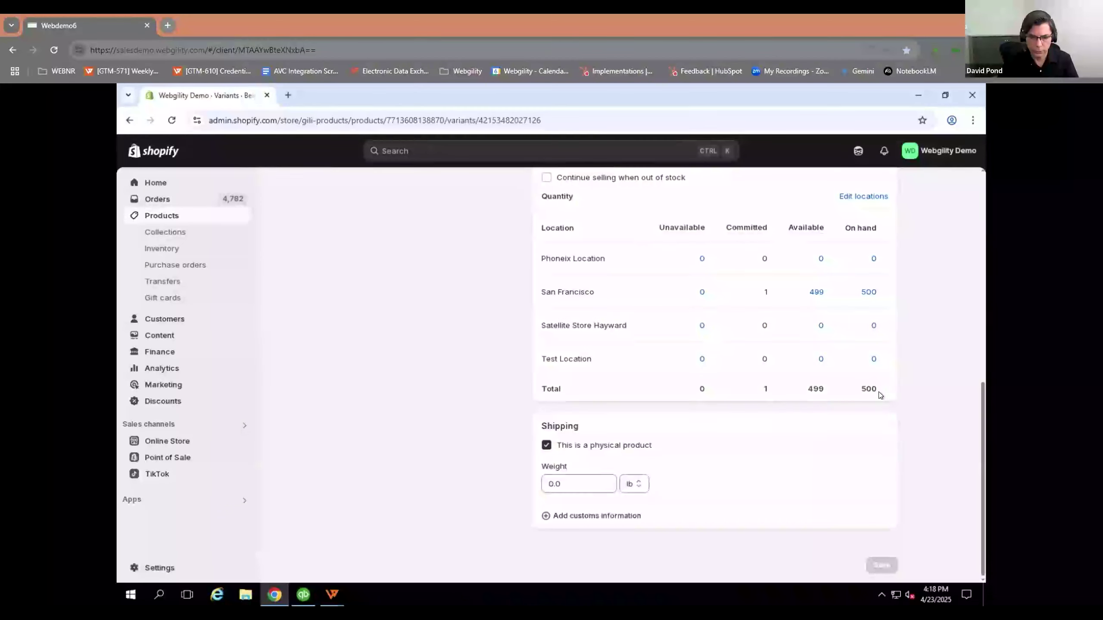
pyautogui.scroll(8, 881, 396)
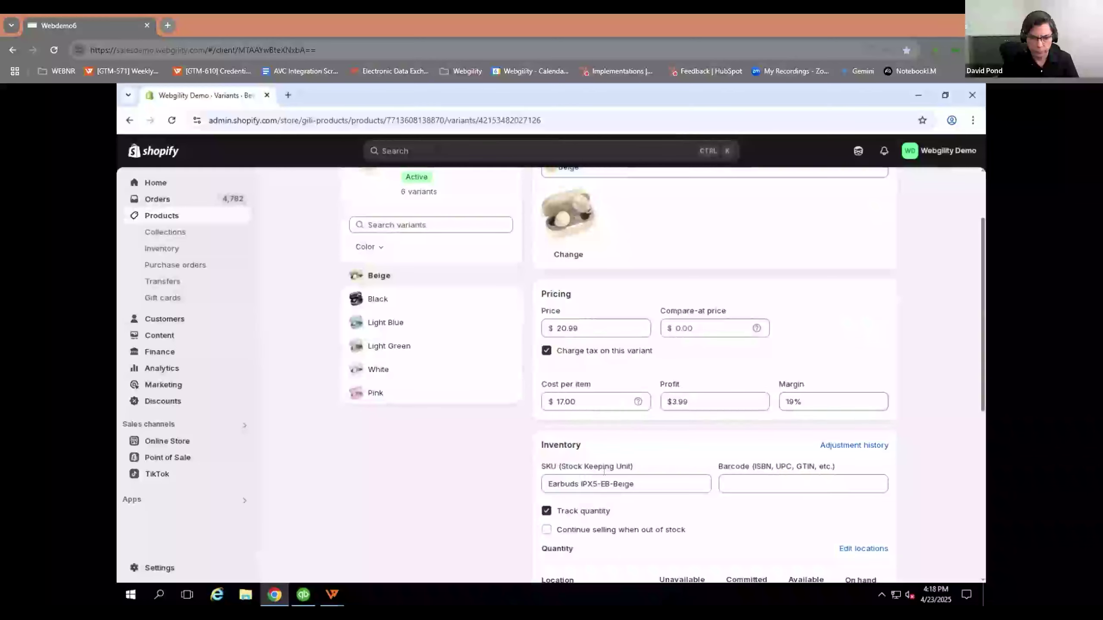
pyautogui.click(634, 480)
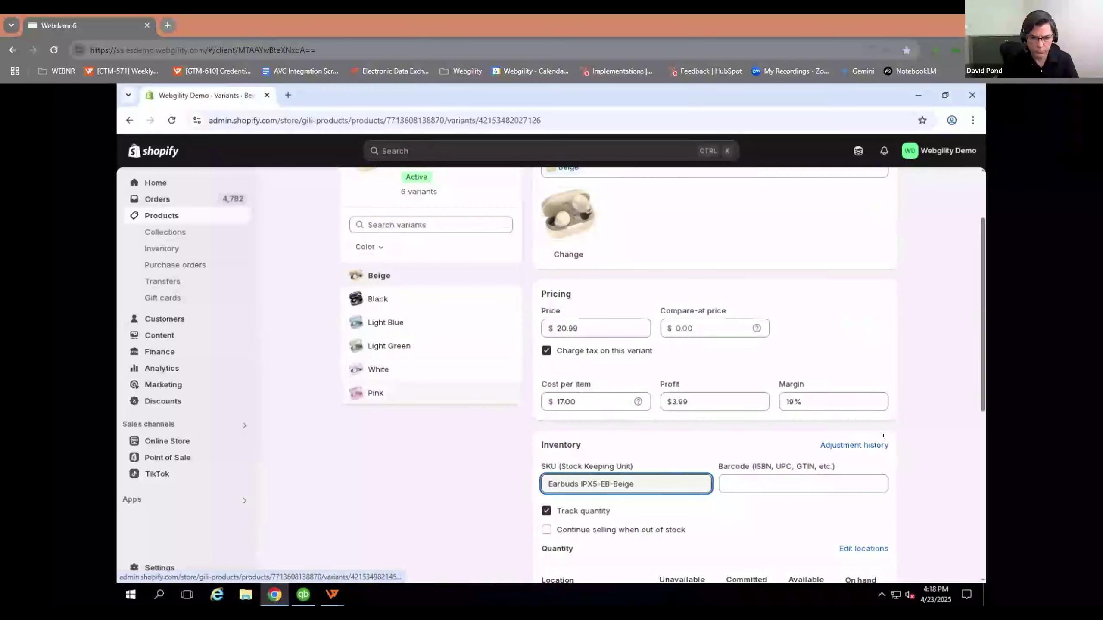
pyautogui.scroll(-4, 888, 446)
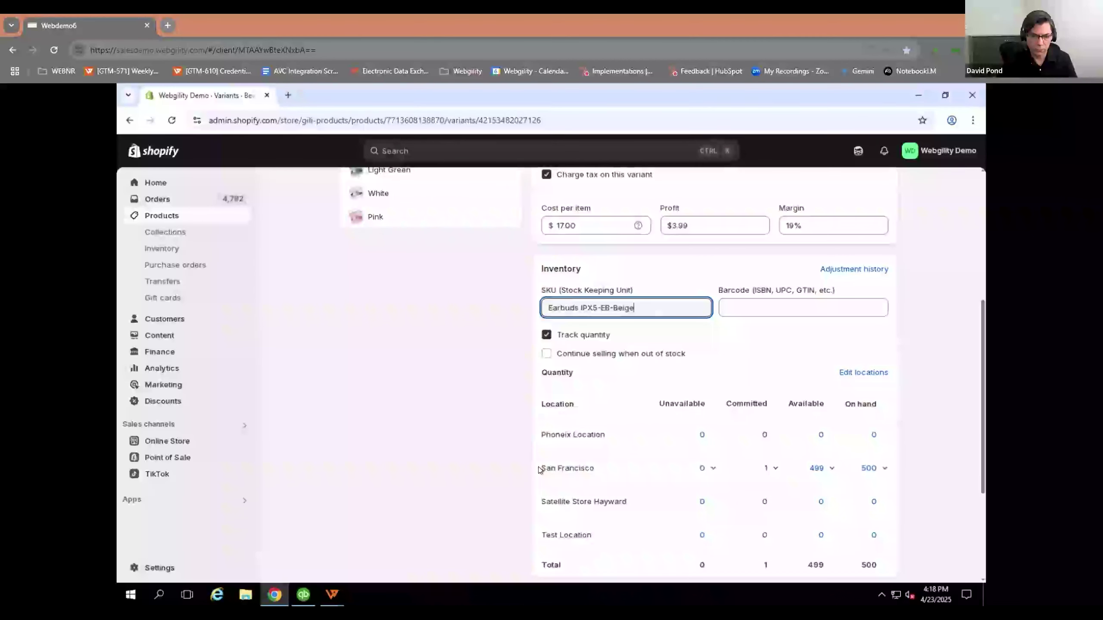
# Examine the San Francisco location's committed, available and on-hand quantities for the Beige variant.
pyautogui.moveTo(539, 470); pyautogui.dragTo(601, 464)
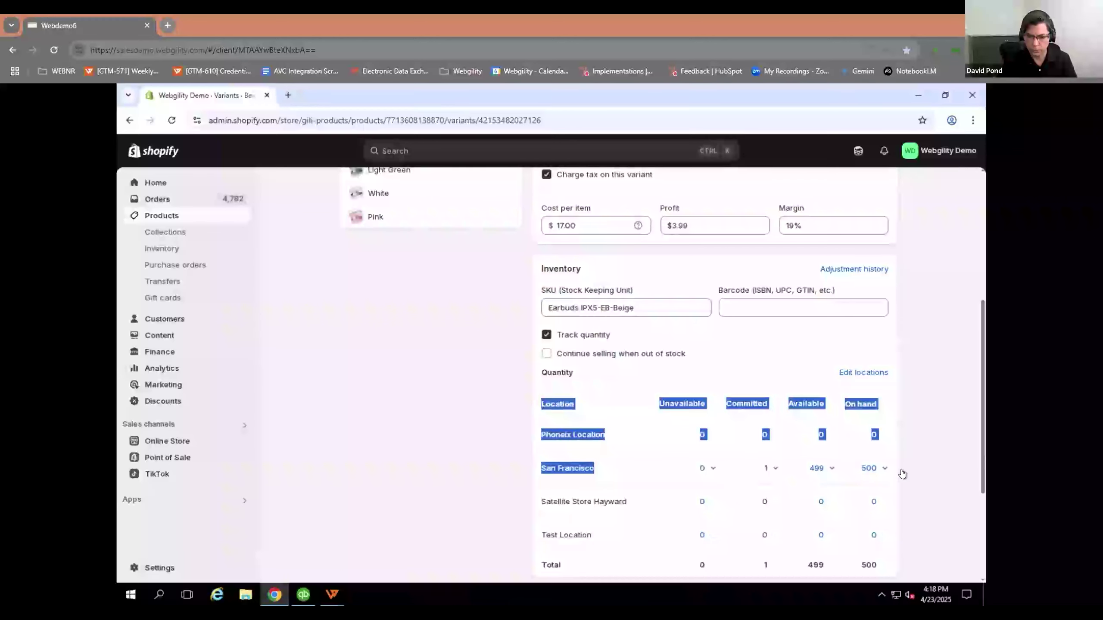
pyautogui.click(492, 453)
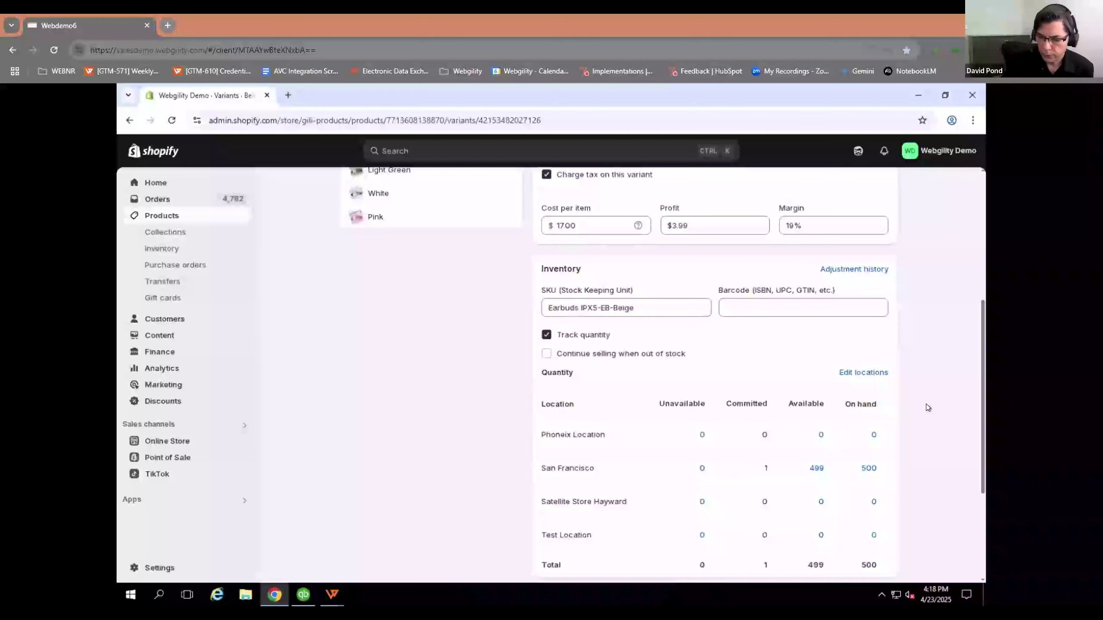
pyautogui.moveTo(815, 473)
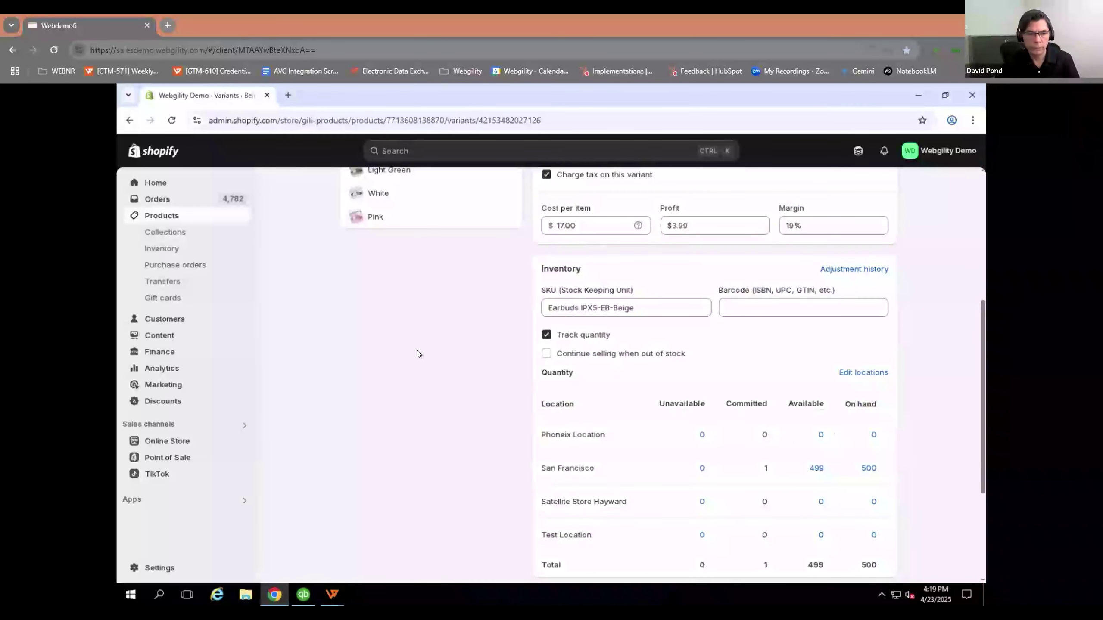
# Switch to Webgility's Shopify product settings and view the default inventory site options, leaving SF Warehouse selected.
pyautogui.click(918, 95)
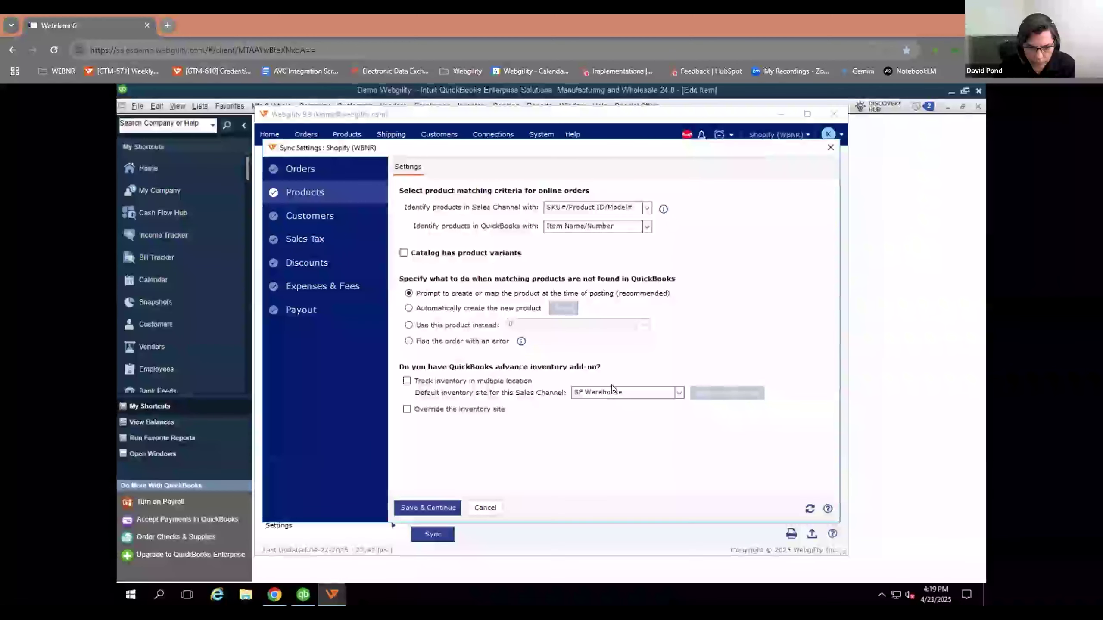
pyautogui.click(623, 393)
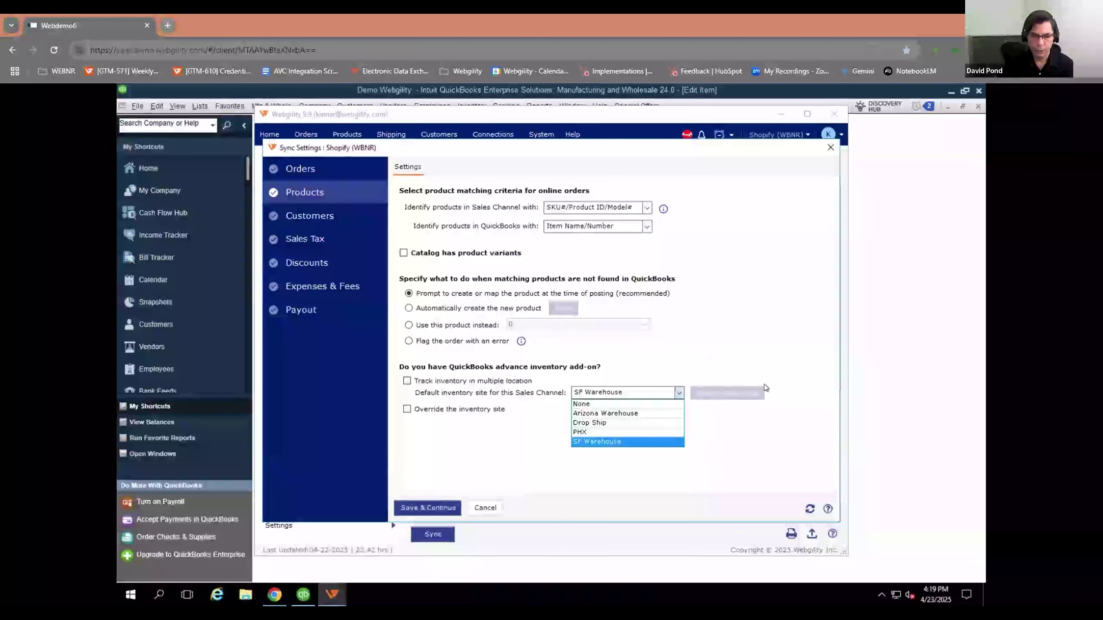
pyautogui.click(729, 444)
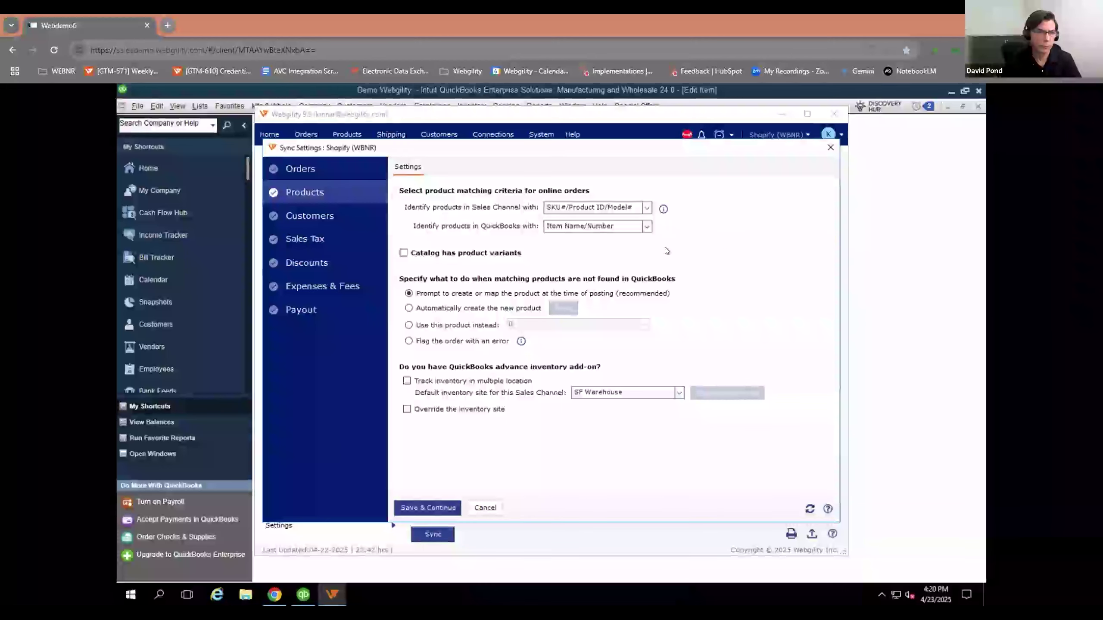
# Check the blue wireless earbuds item in QuickBooks, and return to Webgility to close the Shopify sync settings.
pyautogui.click(894, 256)
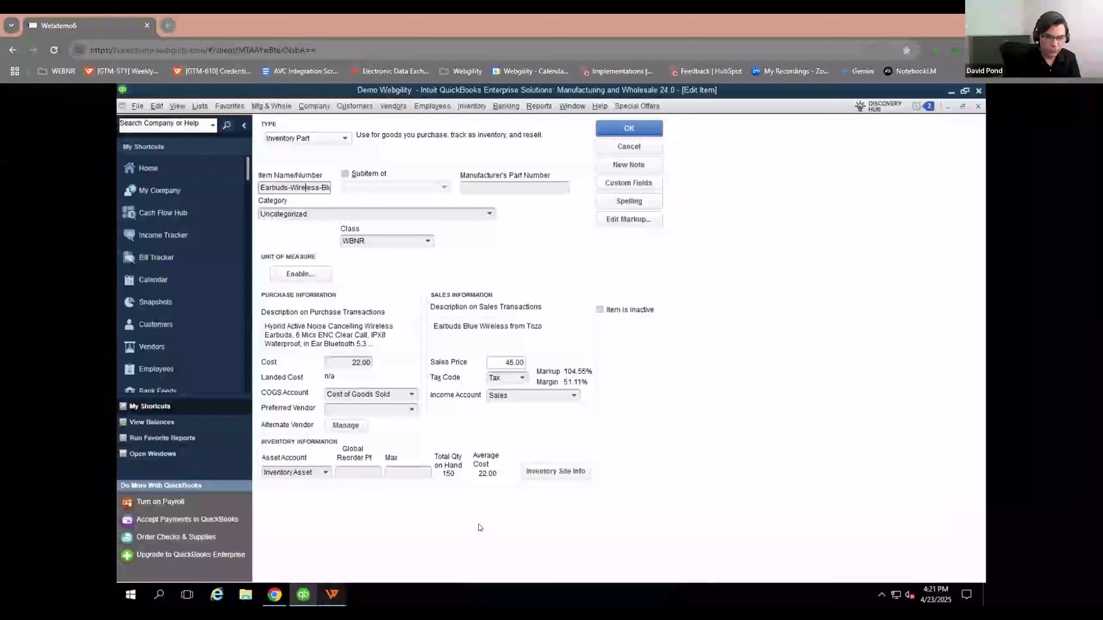
pyautogui.hotkey('alt', 'Tab')
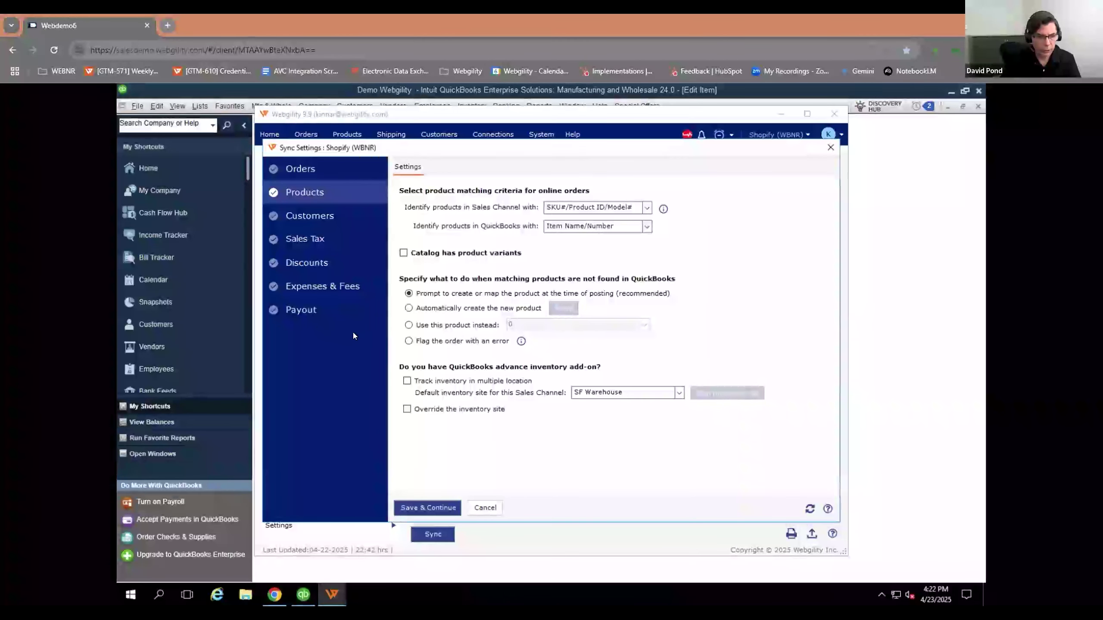
pyautogui.click(830, 146)
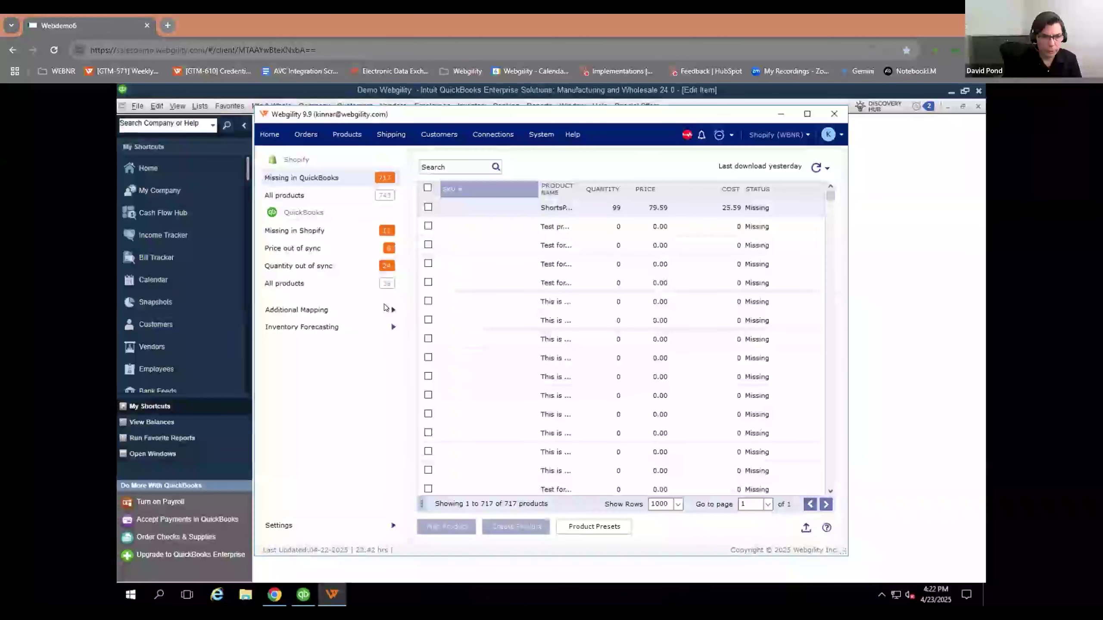
# Open the additional Quantity/Weight product mapping, examine its pack quantity and weight columns, and close it.
pyautogui.moveTo(393, 309)
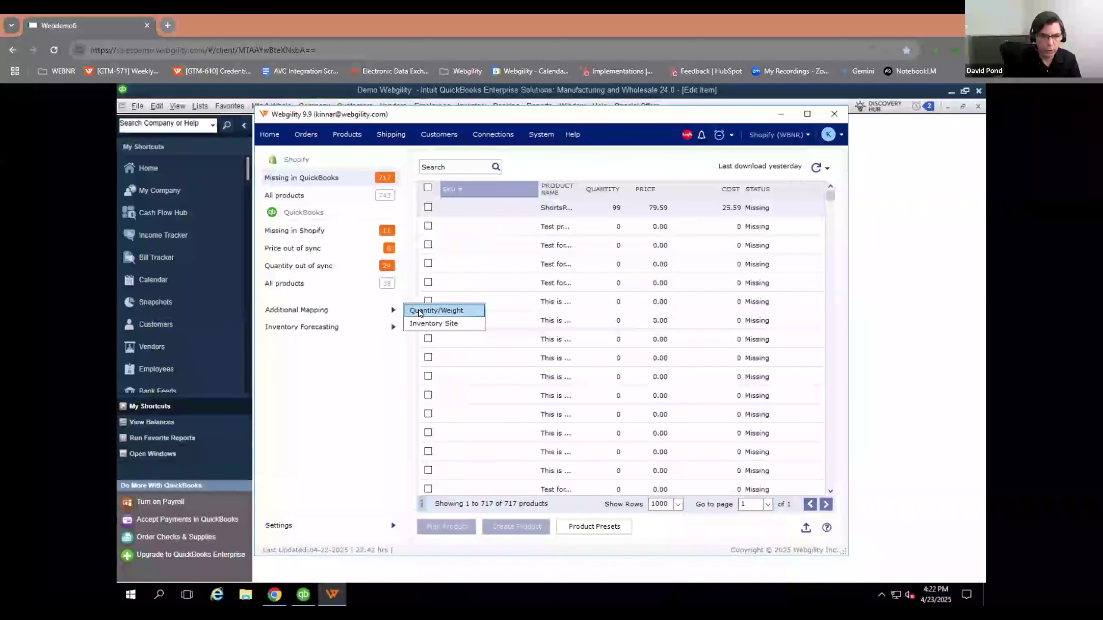
pyautogui.click(419, 311)
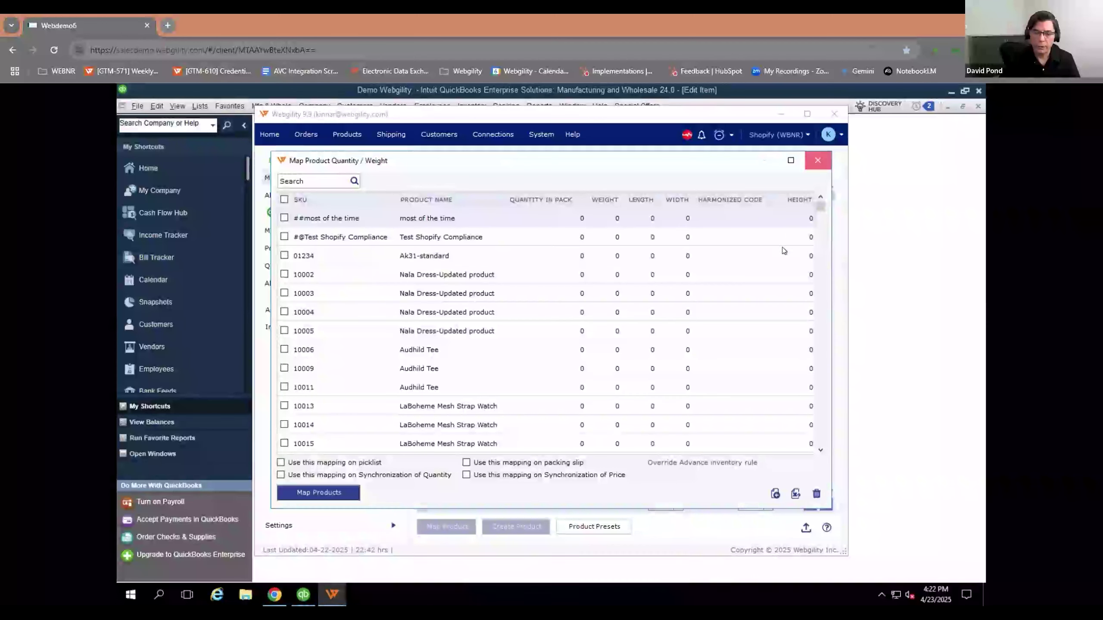
pyautogui.click(817, 160)
pyautogui.moveTo(780, 251)
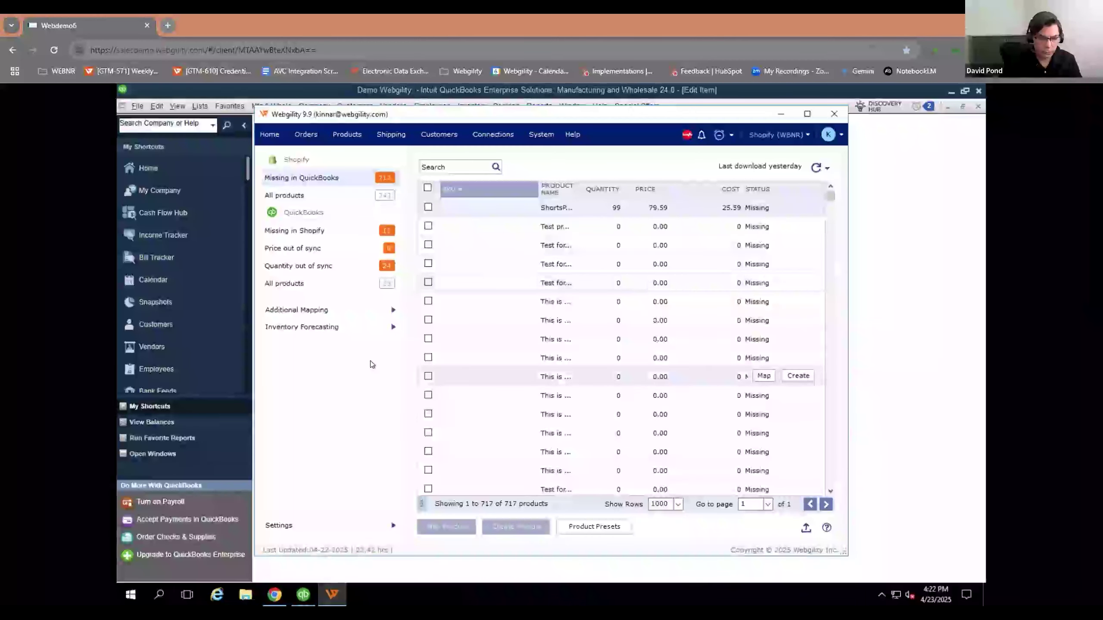
# Examine the product sync settings and the store and item automation rules, closing both without changes.
pyautogui.click(393, 526)
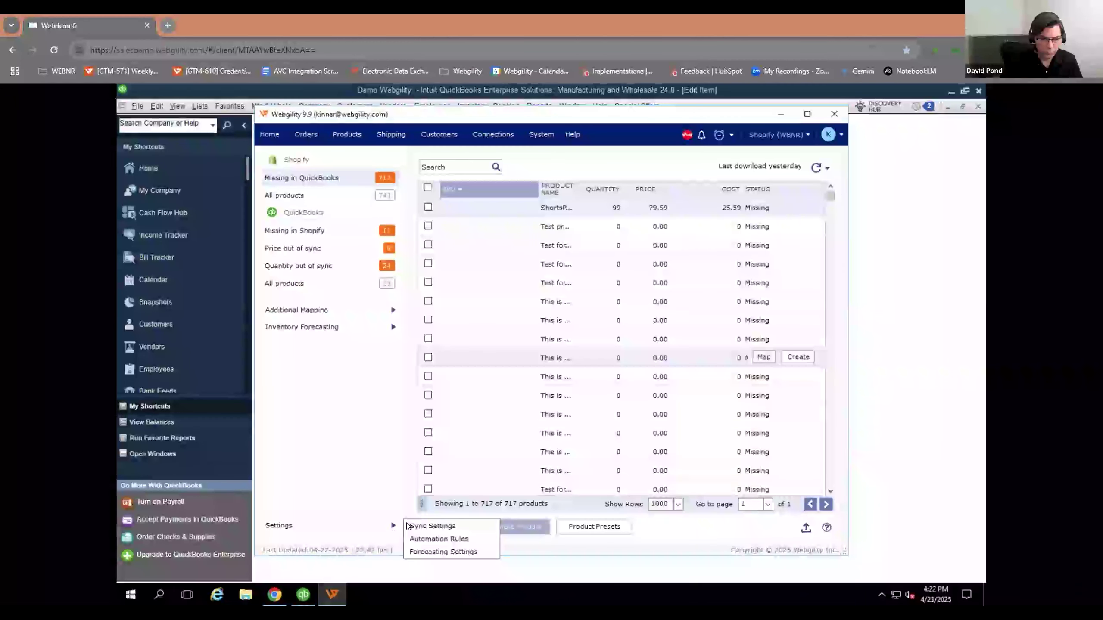
pyautogui.click(446, 526)
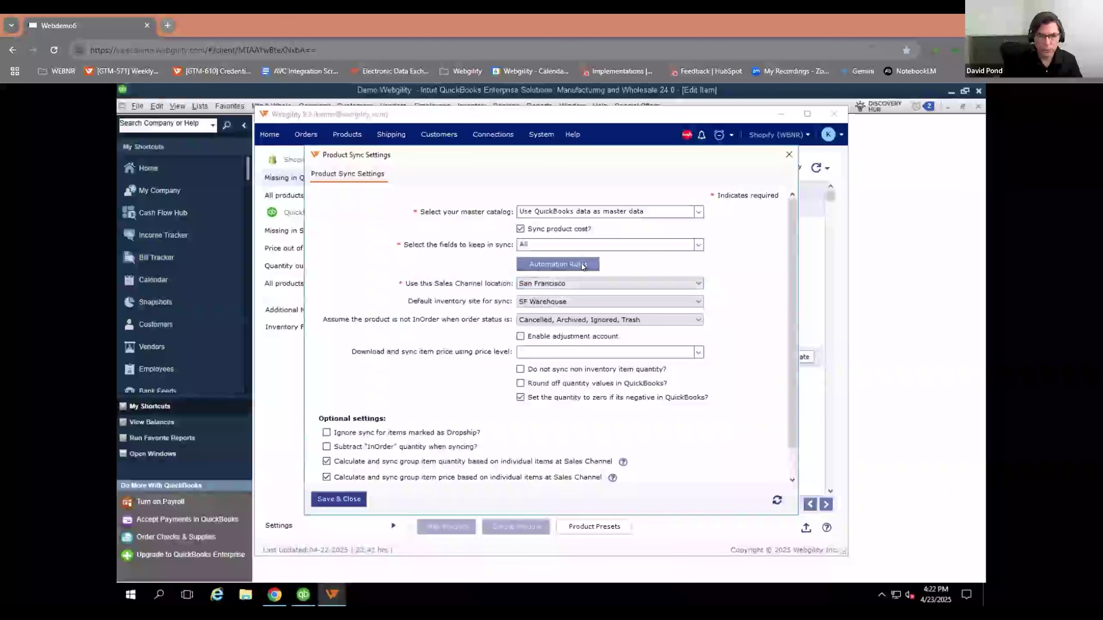
pyautogui.click(580, 264)
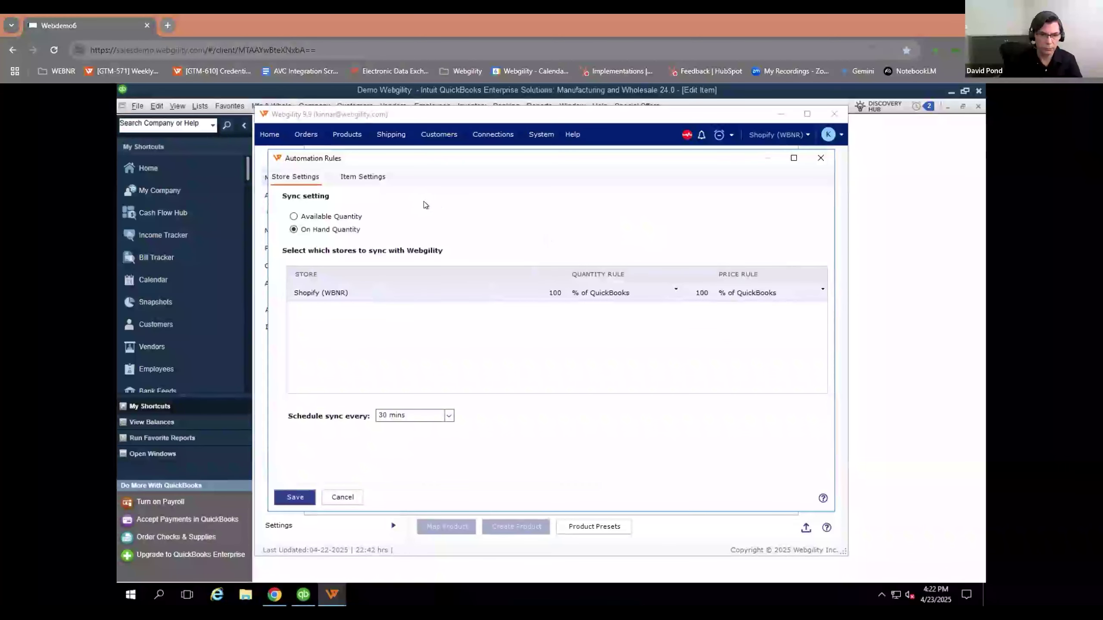
pyautogui.click(372, 177)
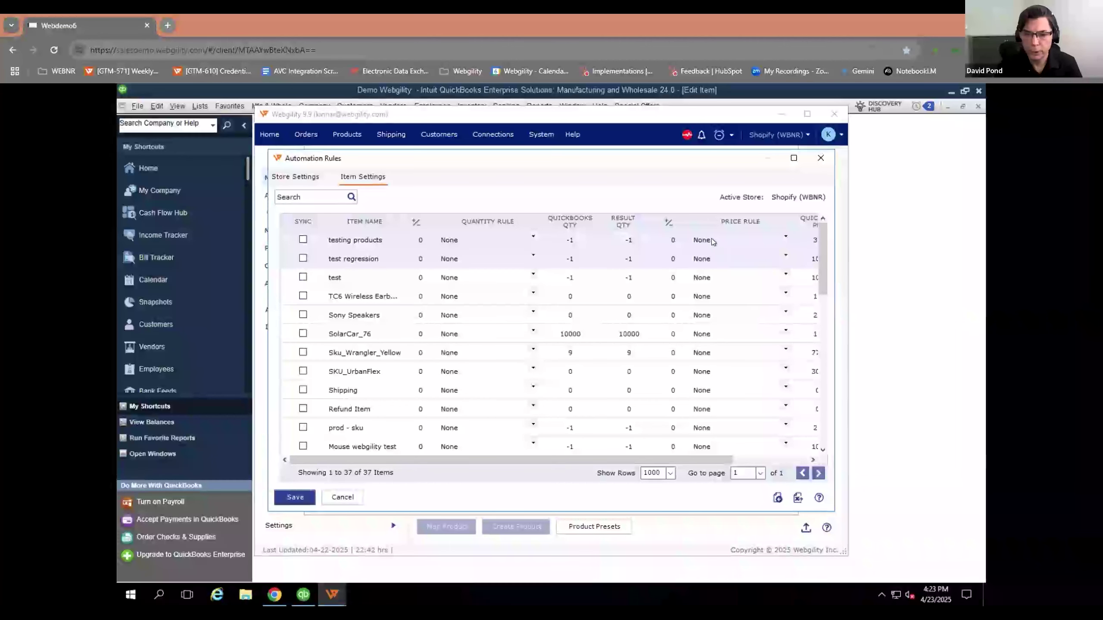
pyautogui.click(821, 159)
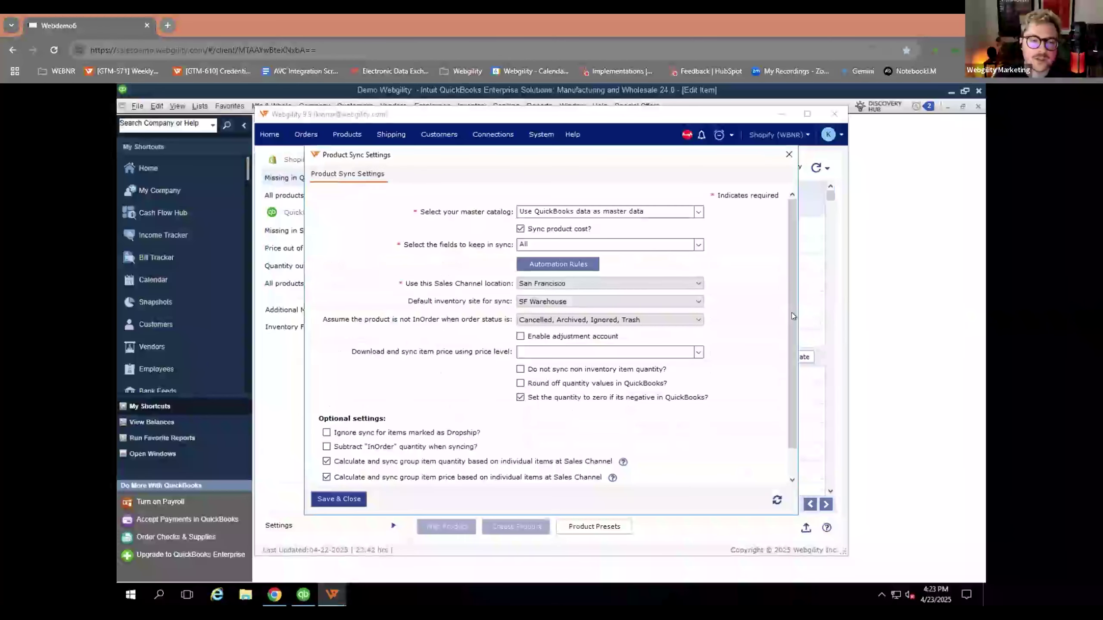
pyautogui.click(787, 156)
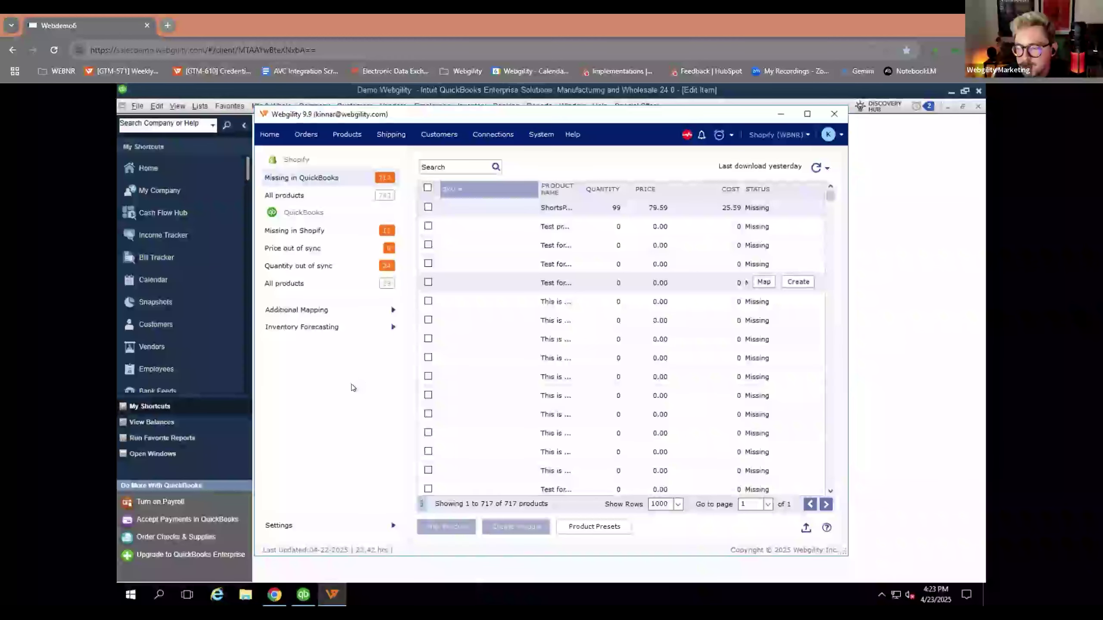
# View the list of connected sales channels and the additional mapping options.
pyautogui.click(804, 135)
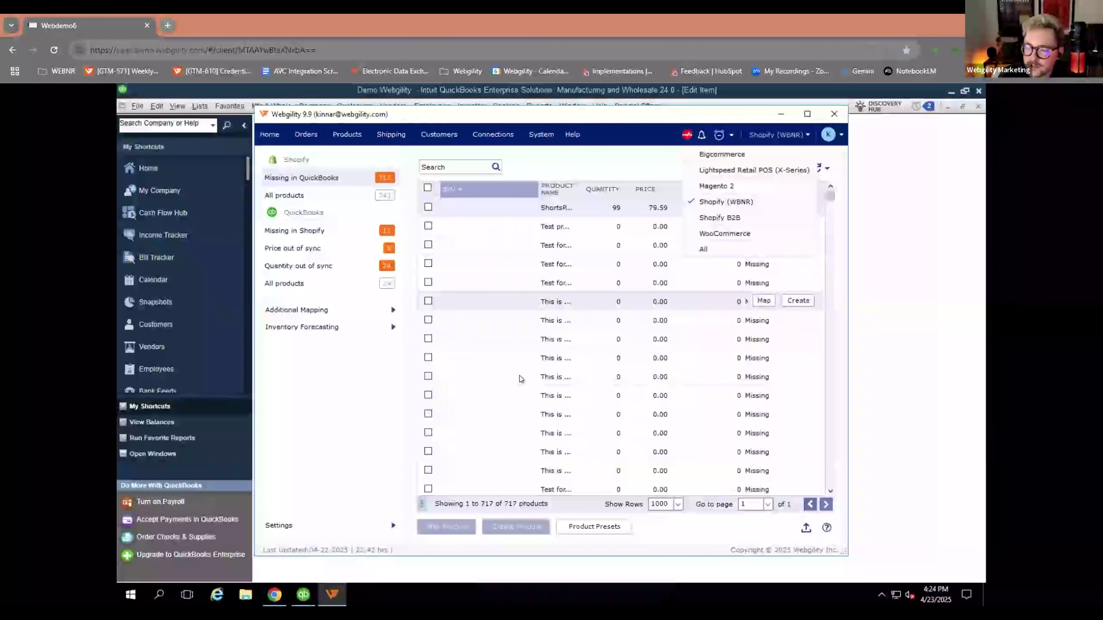
pyautogui.moveTo(315, 327)
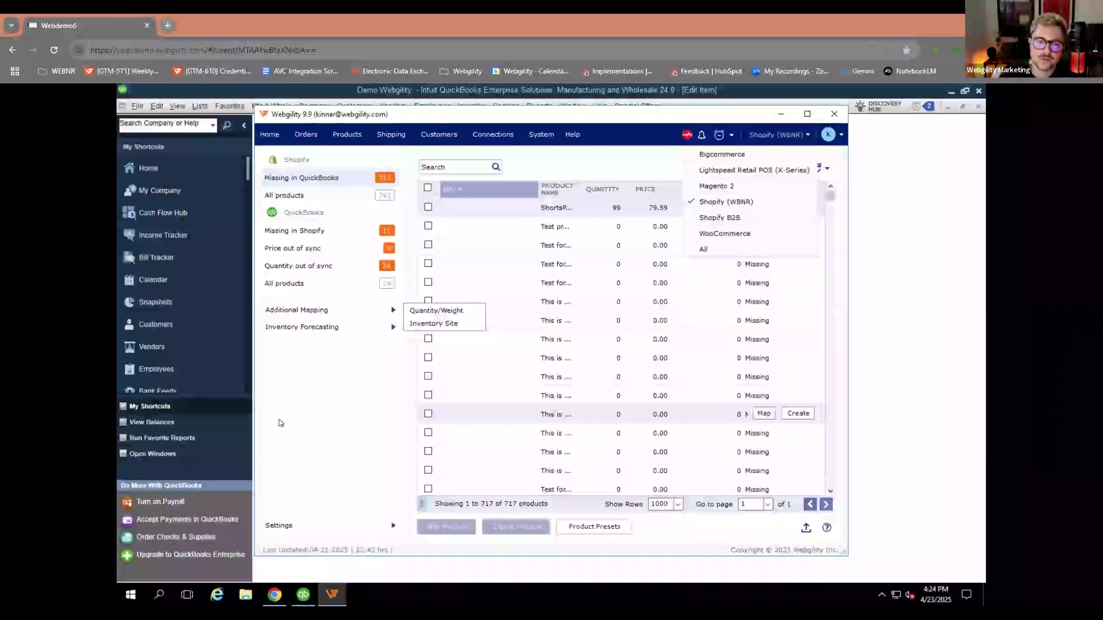
pyautogui.moveTo(280, 526)
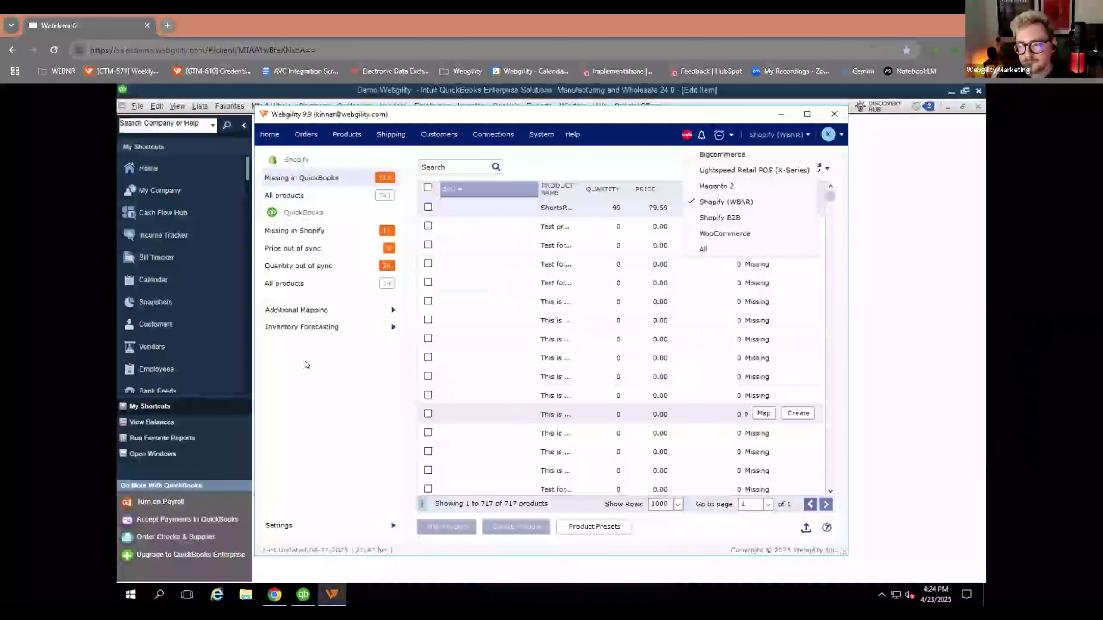
# Sort the products missing in QuickBooks by descending SKU, and review the QuickBooks creation form for Winter jacket XL without creating it.
pyautogui.click(483, 192)
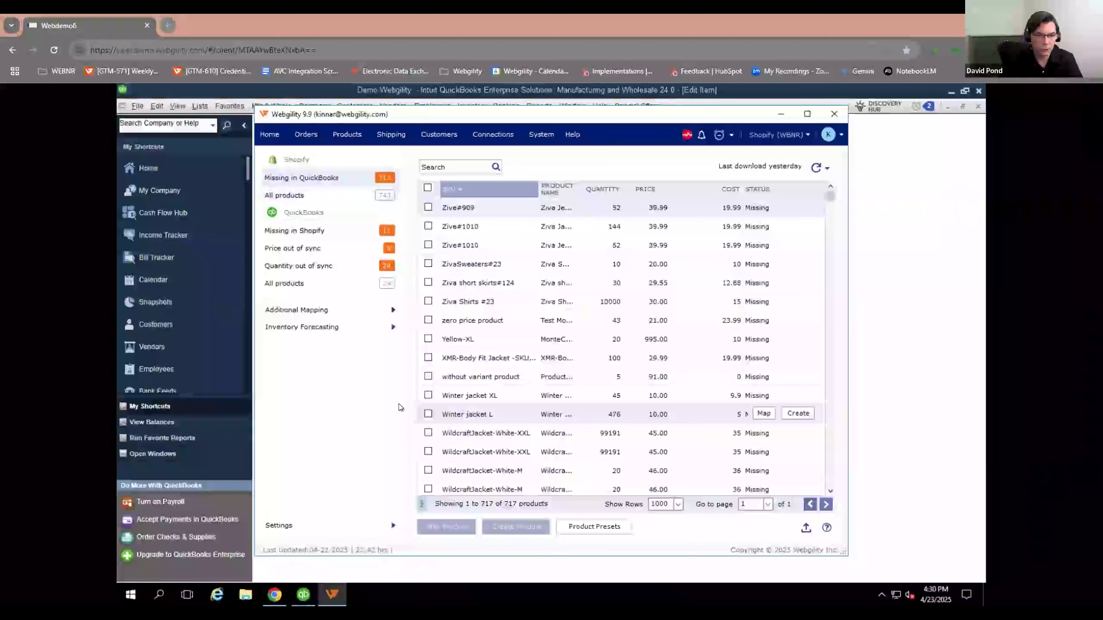
pyautogui.click(427, 395)
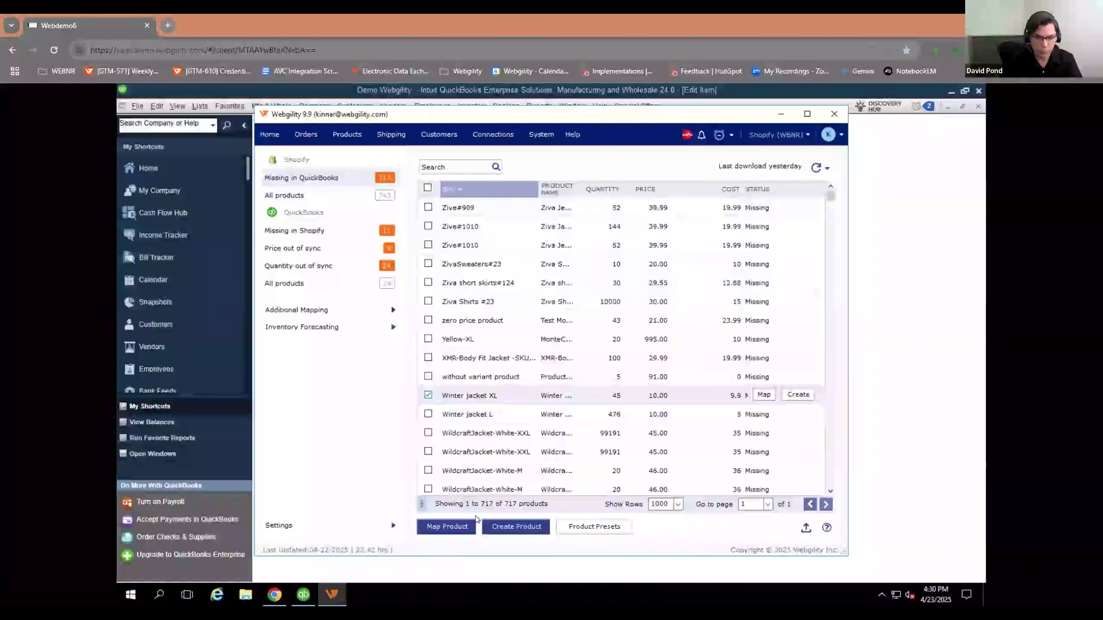
pyautogui.click(517, 526)
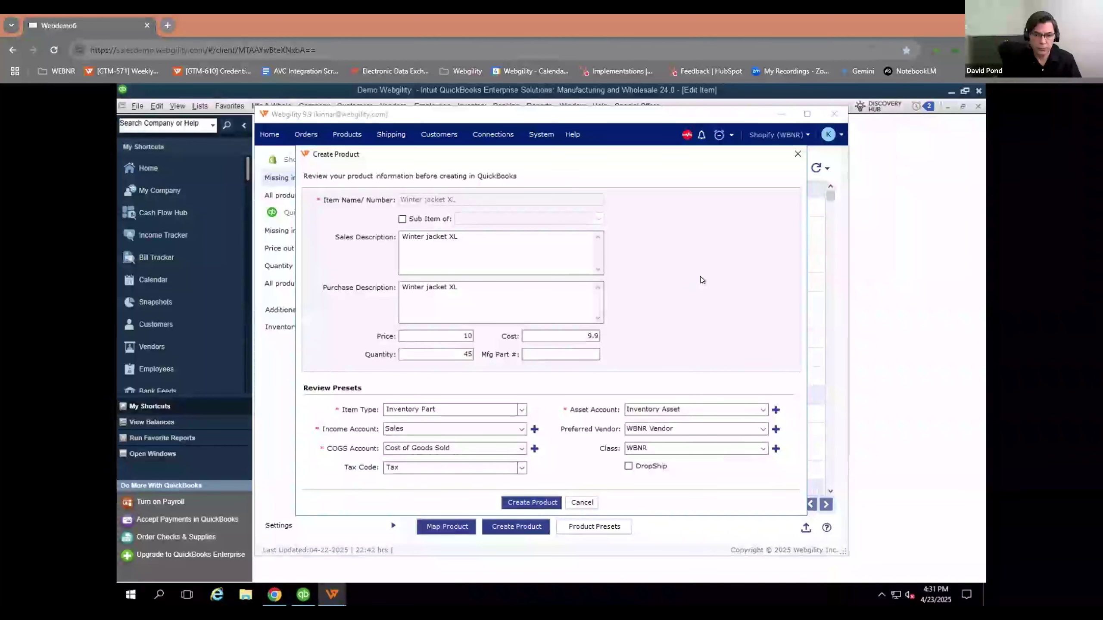
pyautogui.click(798, 155)
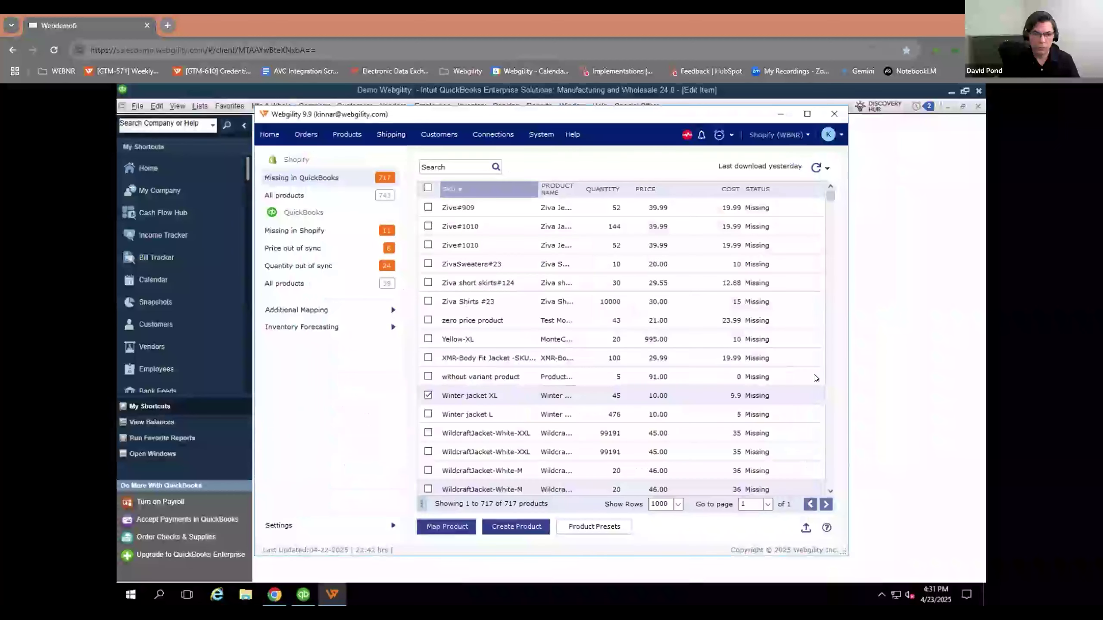
# List the products missing in Shopify and review the Shopify creation form for CasualShirtLG without creating it.
pyautogui.click(294, 221)
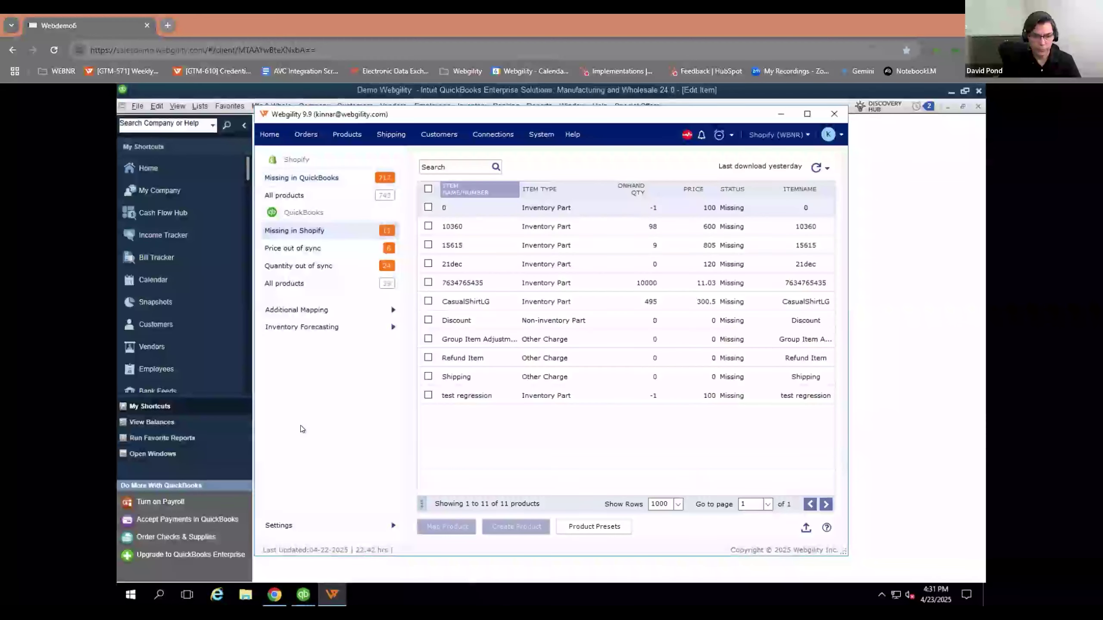
pyautogui.click(428, 302)
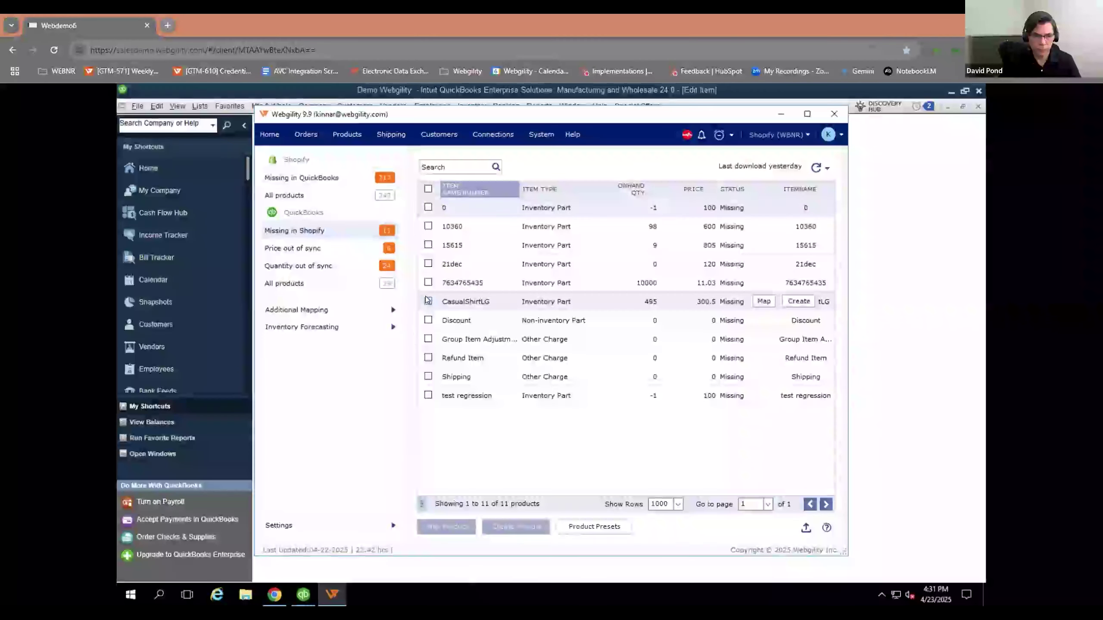
pyautogui.click(516, 528)
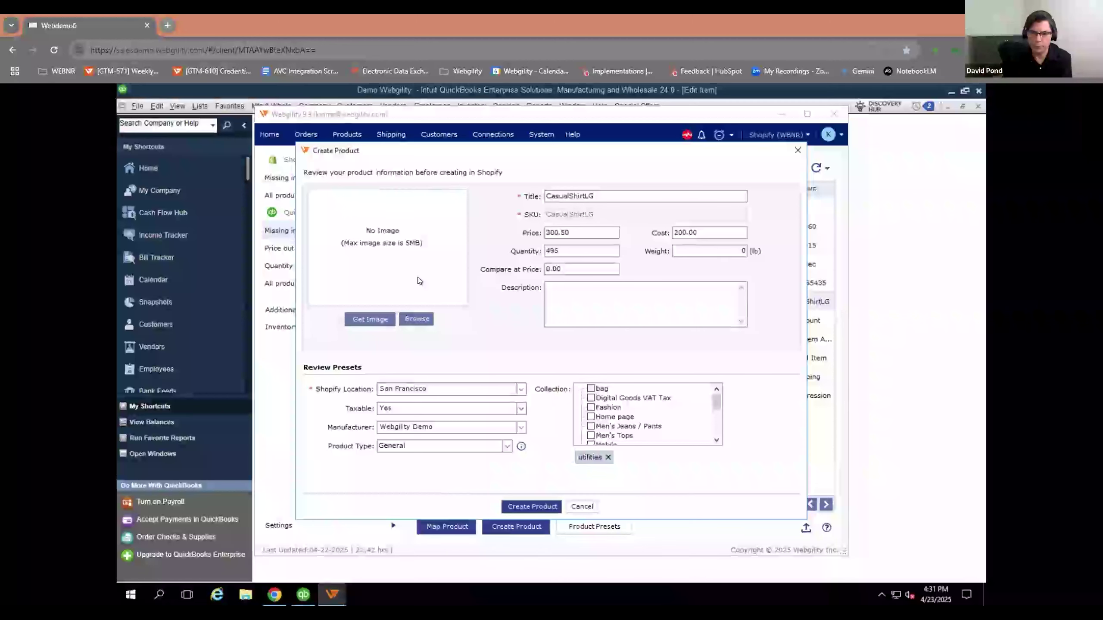
pyautogui.click(606, 302)
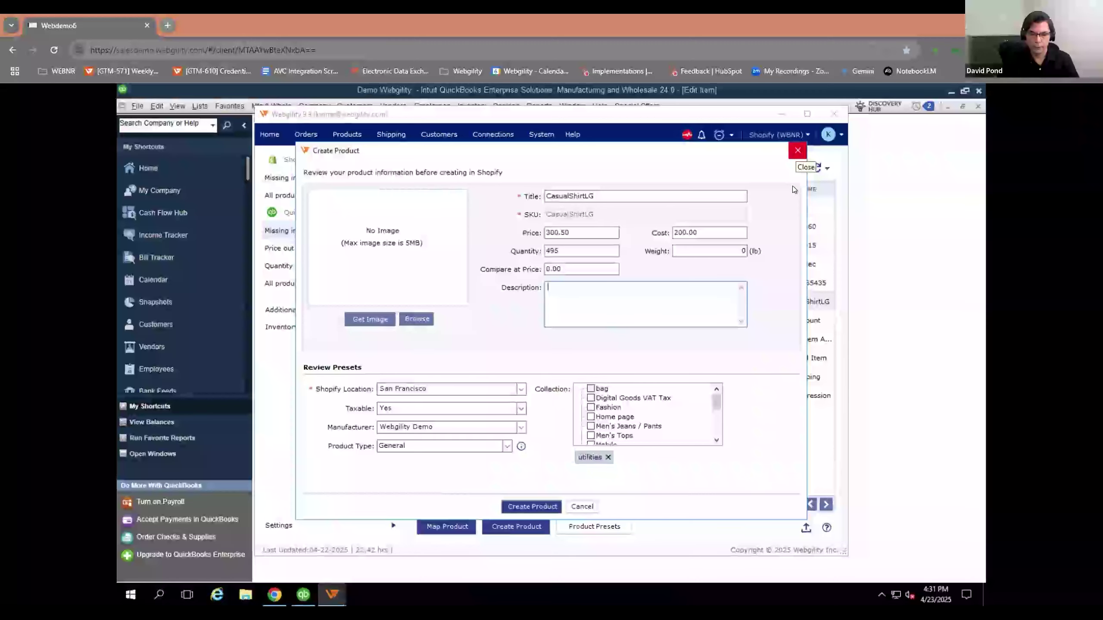
pyautogui.click(798, 150)
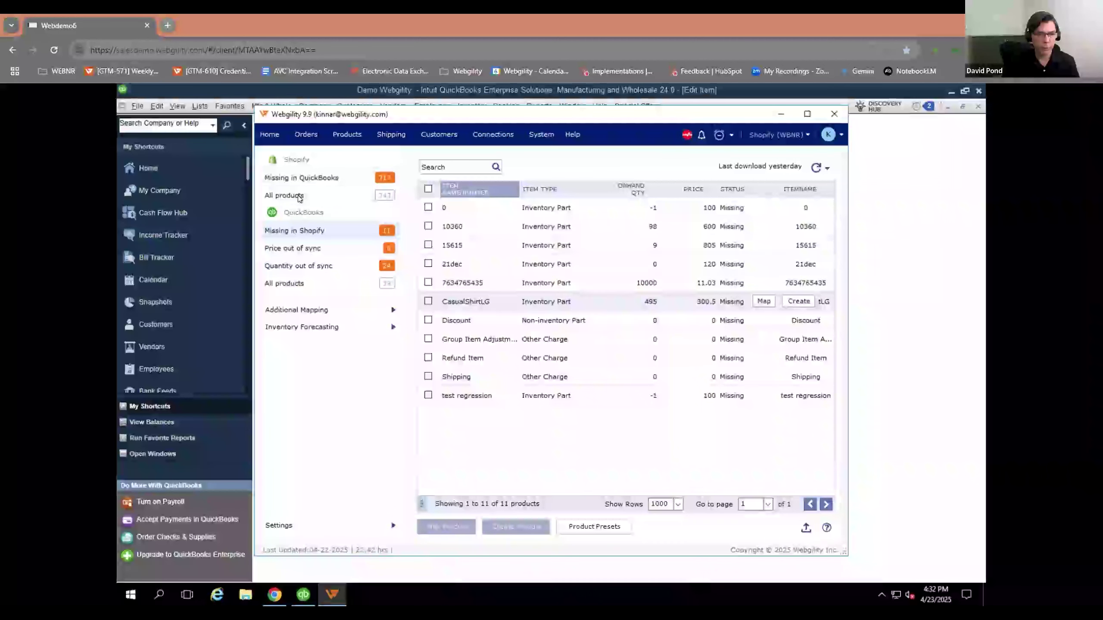
# List all QuickBooks products, limit the view to Matched items, and search them for Earbuds.
pyautogui.click(297, 287)
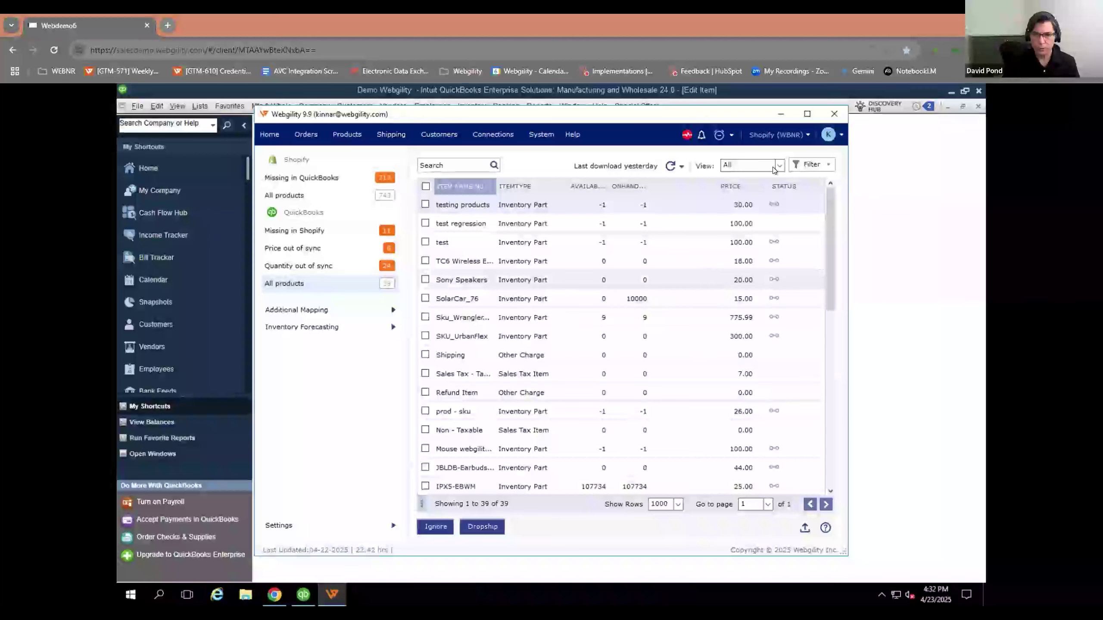
pyautogui.click(760, 167)
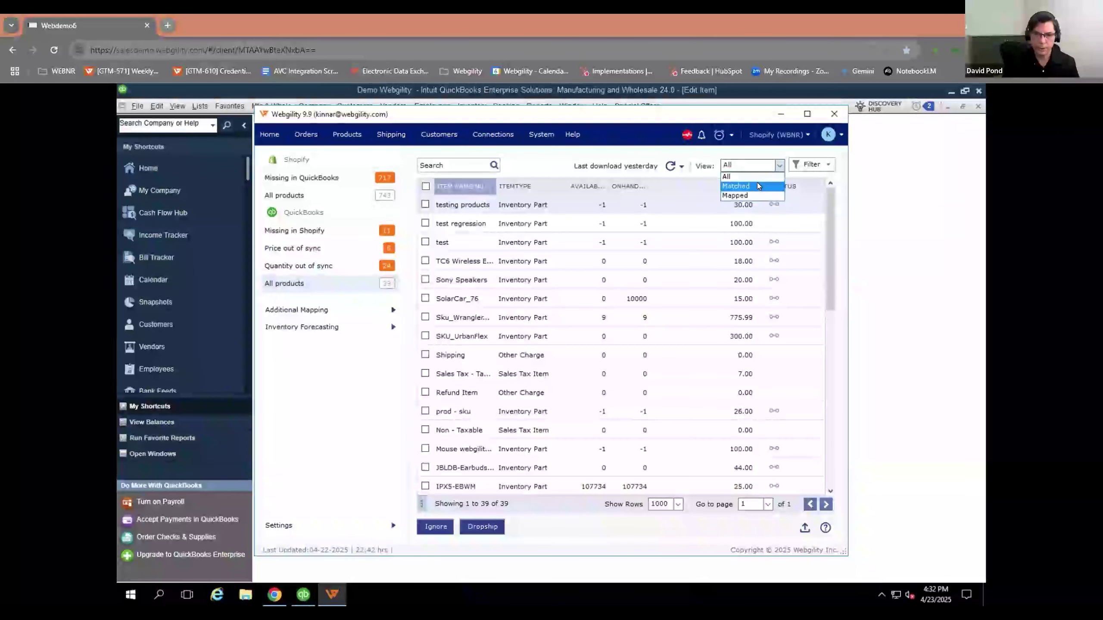
pyautogui.click(757, 185)
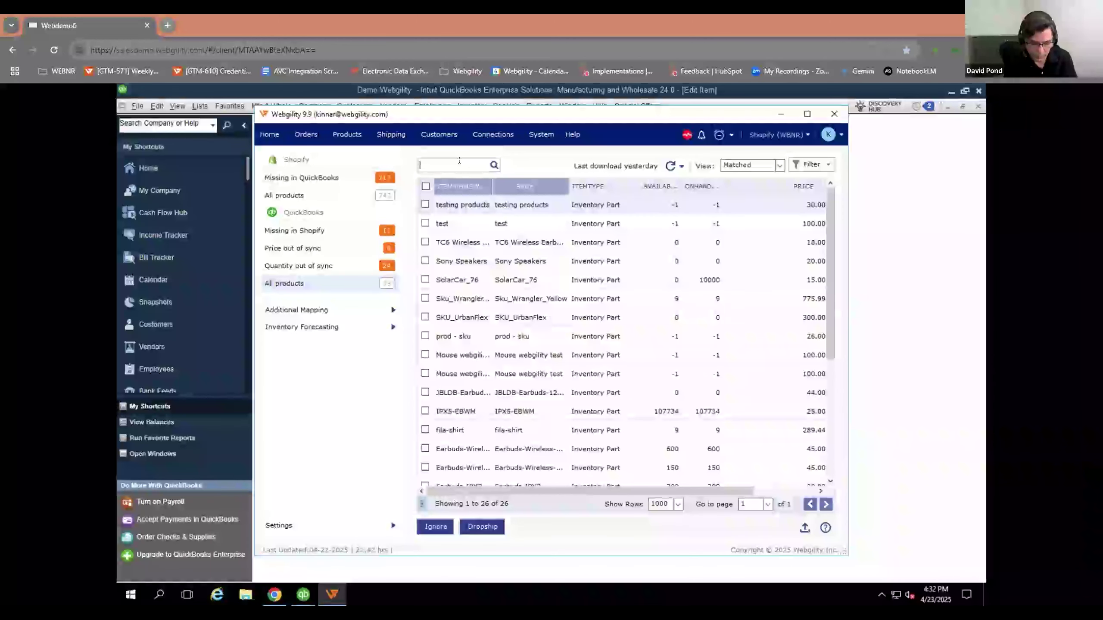
pyautogui.write('Earb')
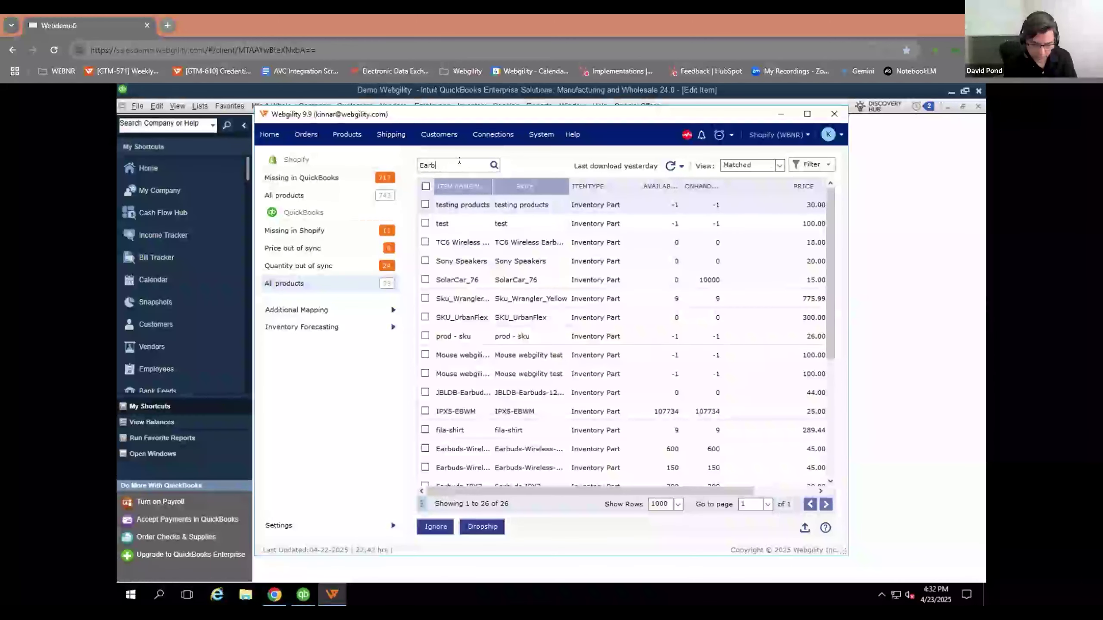
pyautogui.write('uds')
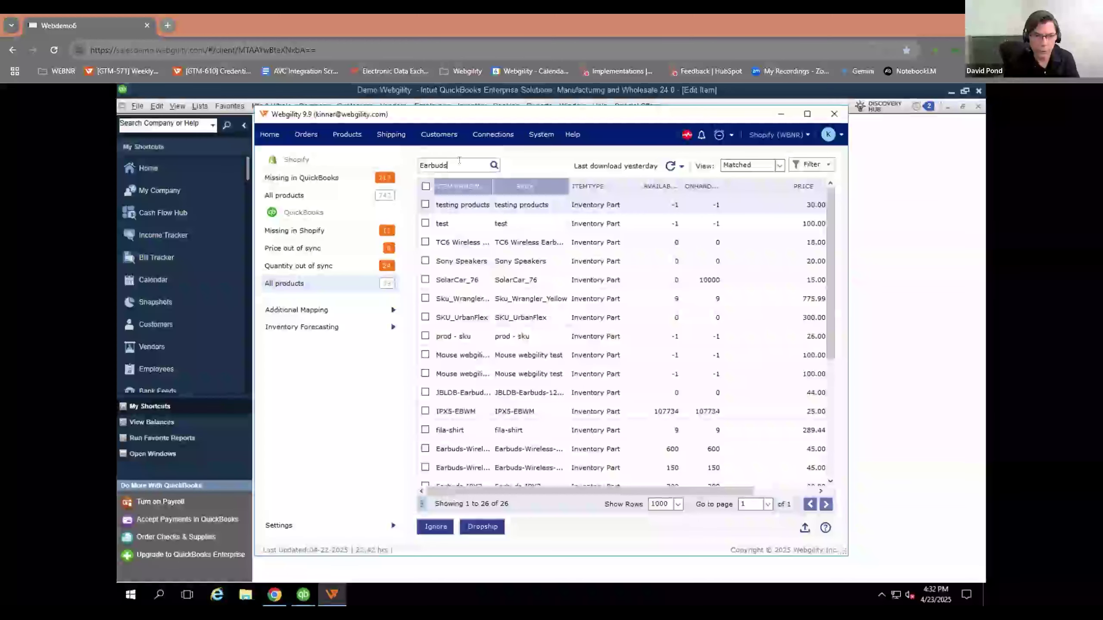
pyautogui.press('Return')
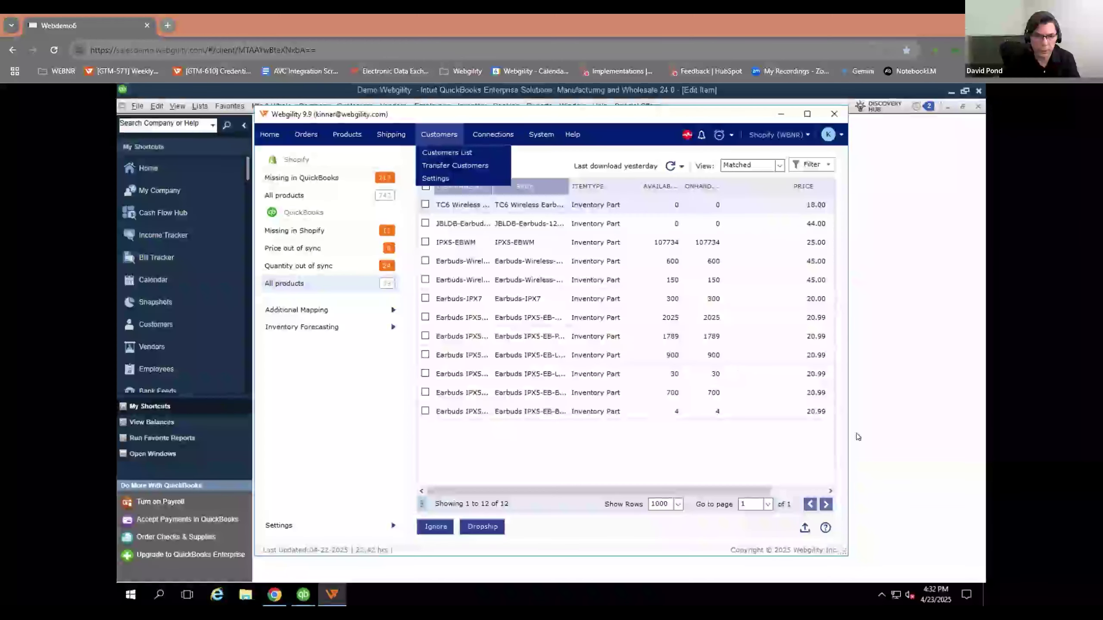
# Widen the Webgility window to show the status column, and switch the product view to Mapped items.
pyautogui.moveTo(841, 543); pyautogui.dragTo(852, 513)
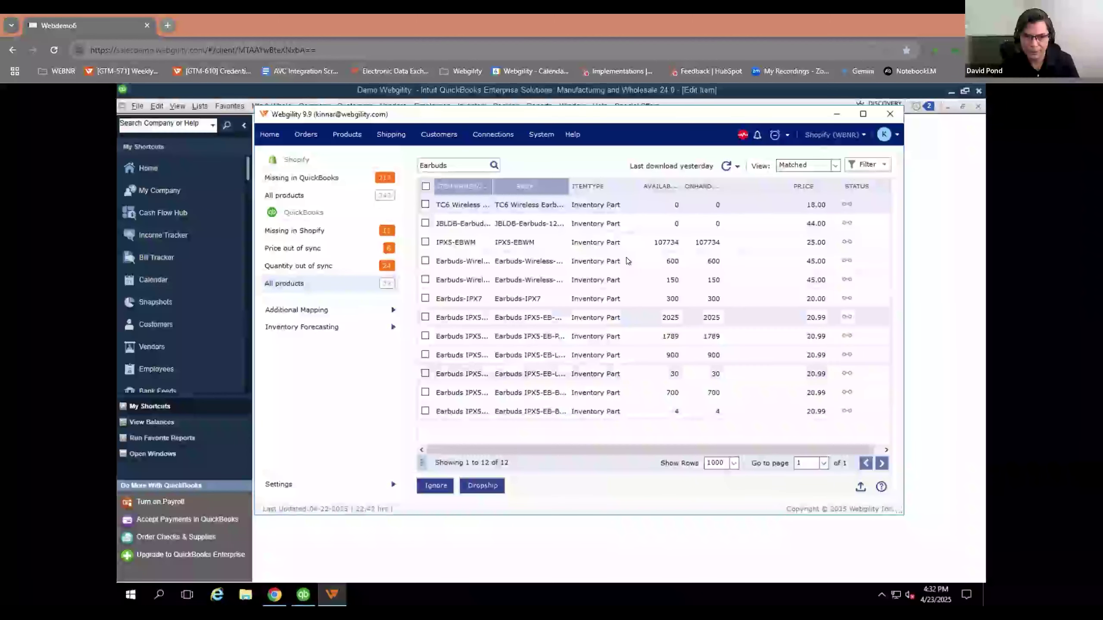
pyautogui.click(829, 164)
pyautogui.click(796, 187)
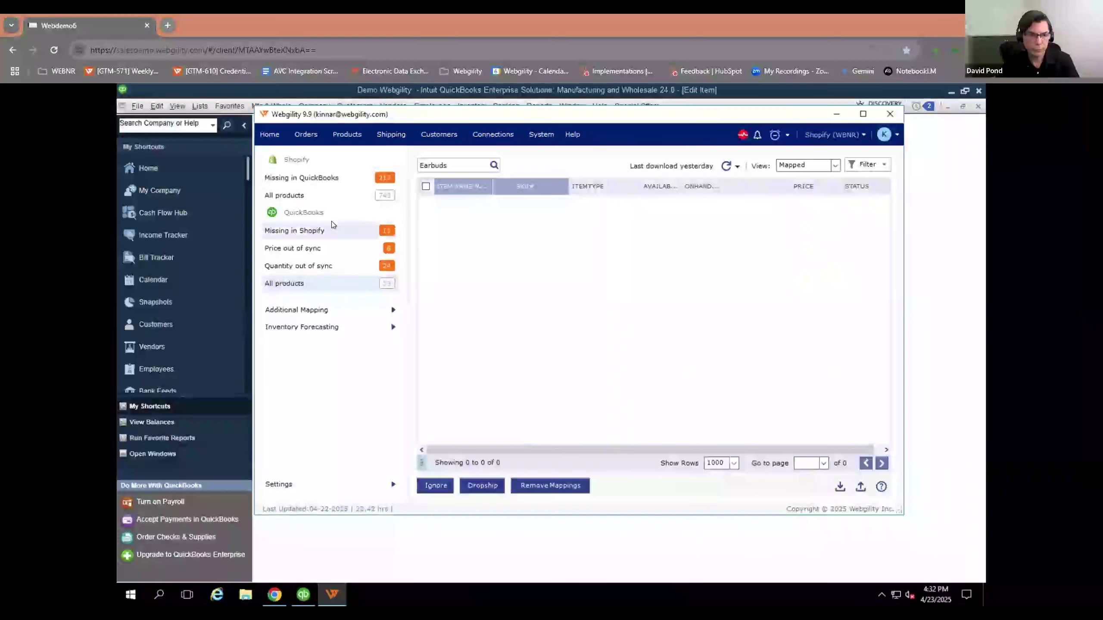
# Select Sku#888 among the products missing in QuickBooks and start mapping it with the Auto-recommendation method.
pyautogui.click(297, 178)
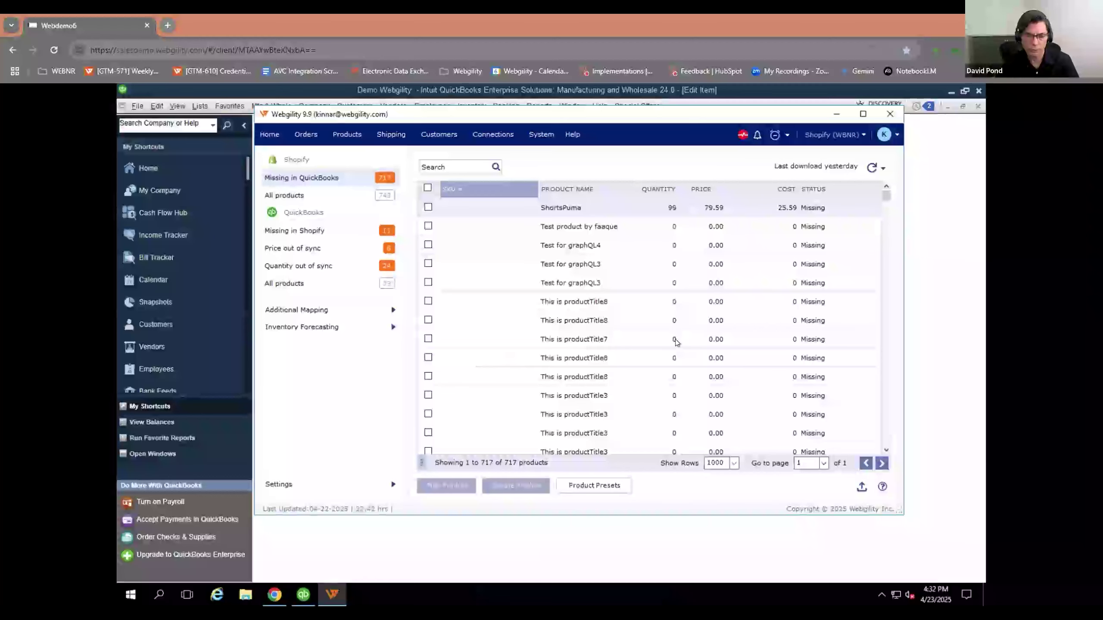
pyautogui.click(886, 258)
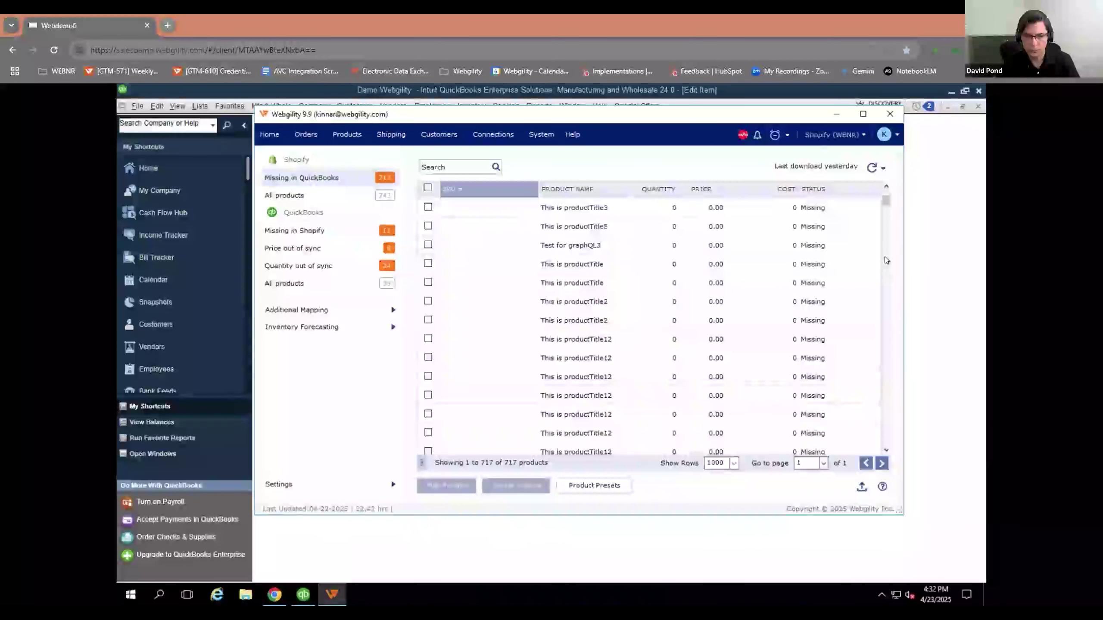
pyautogui.moveTo(886, 202); pyautogui.dragTo(878, 339)
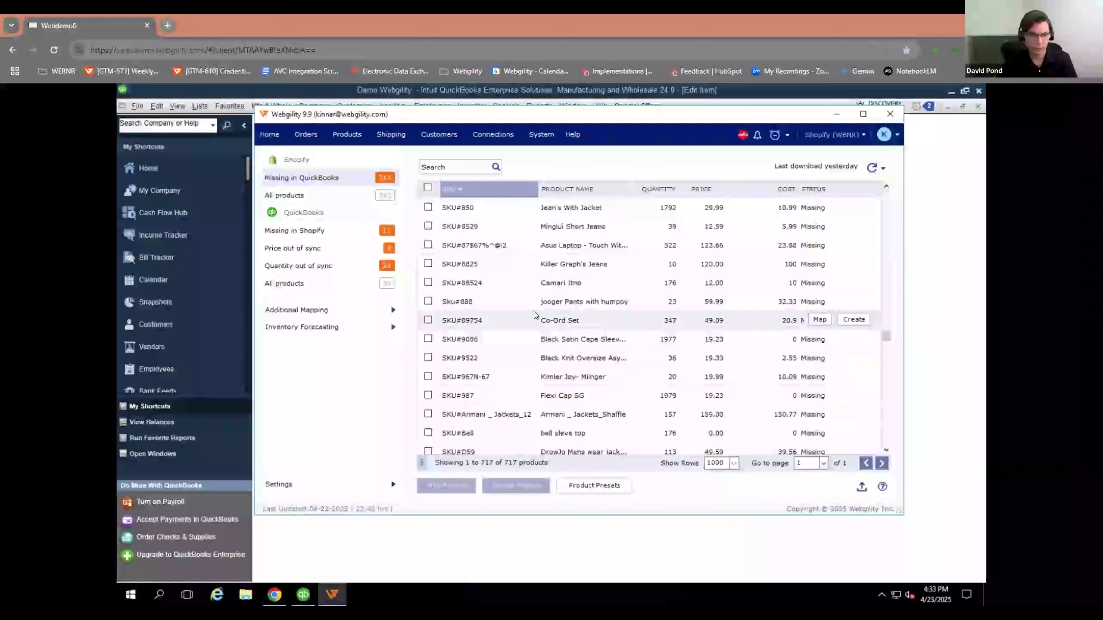
pyautogui.click(427, 301)
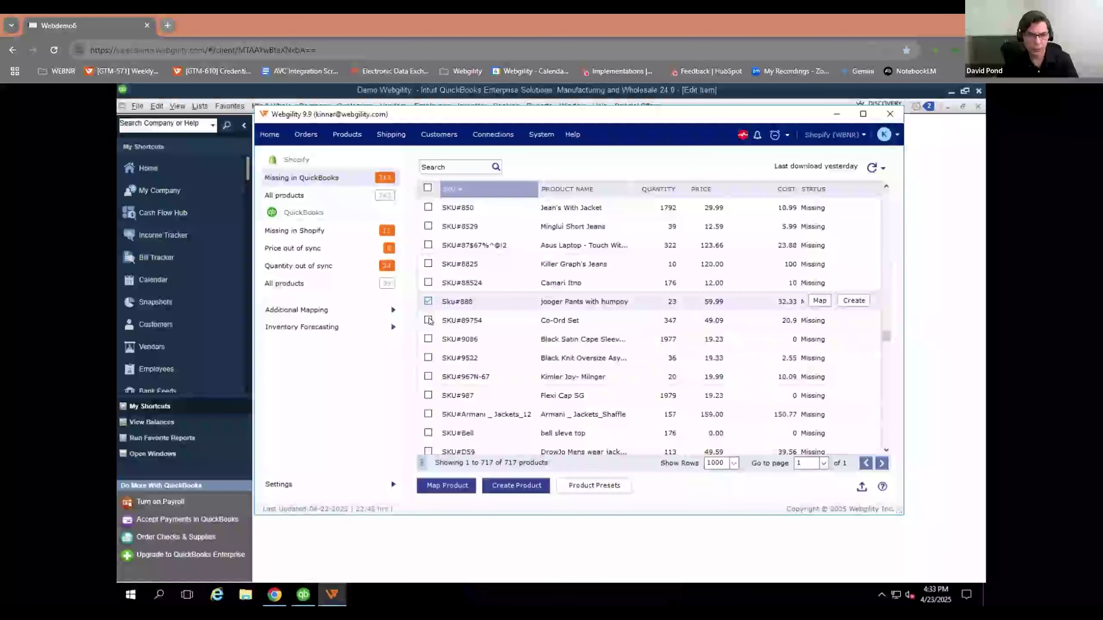
pyautogui.click(440, 488)
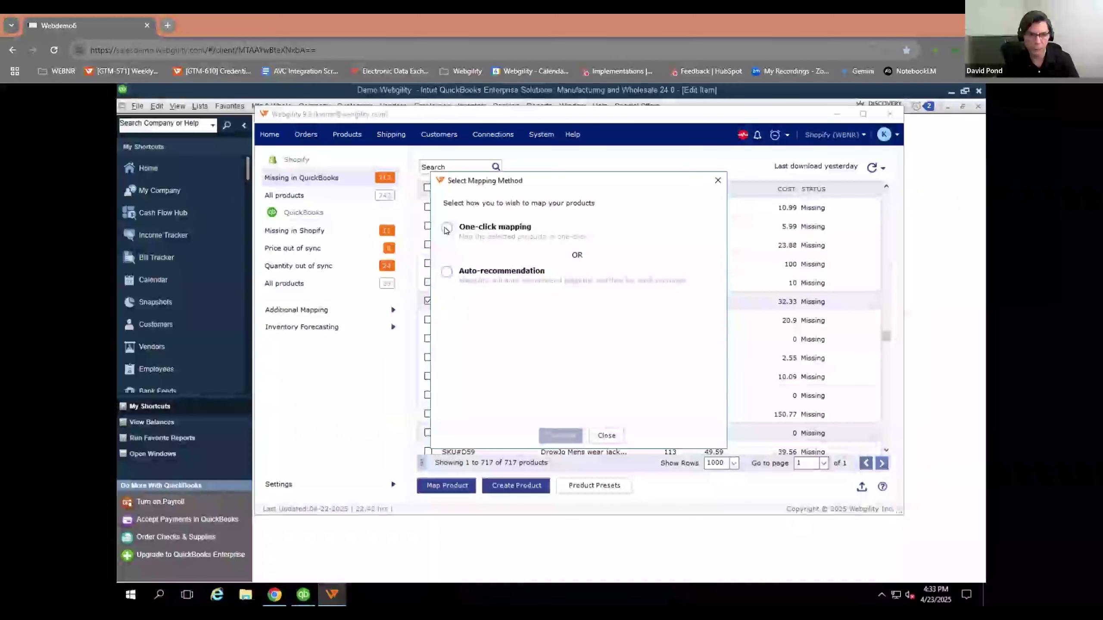
pyautogui.click(446, 271)
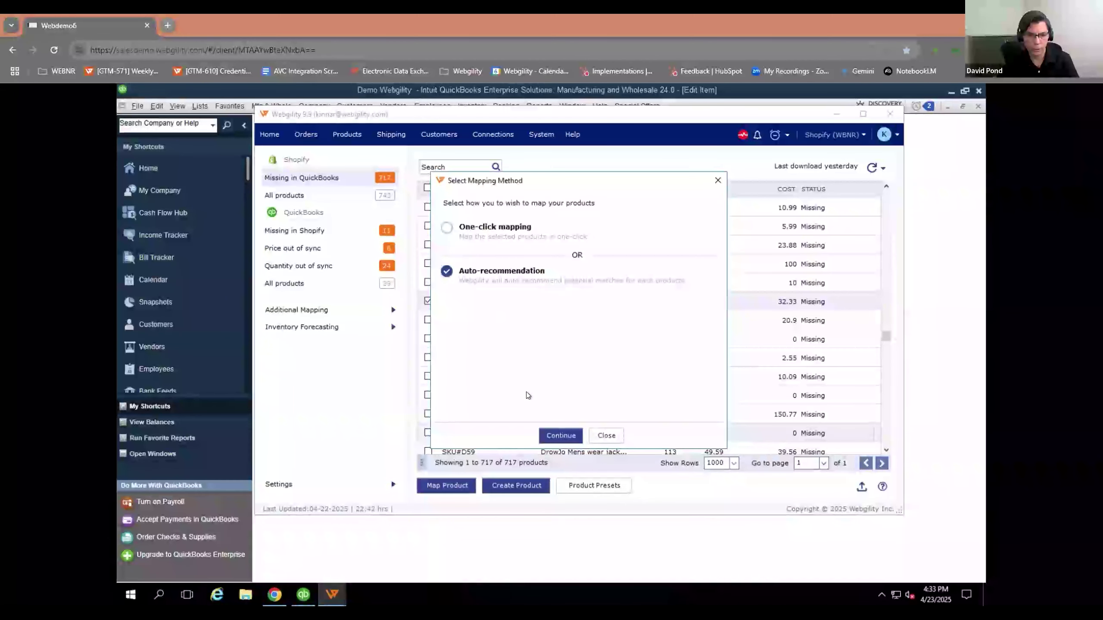
pyautogui.click(561, 435)
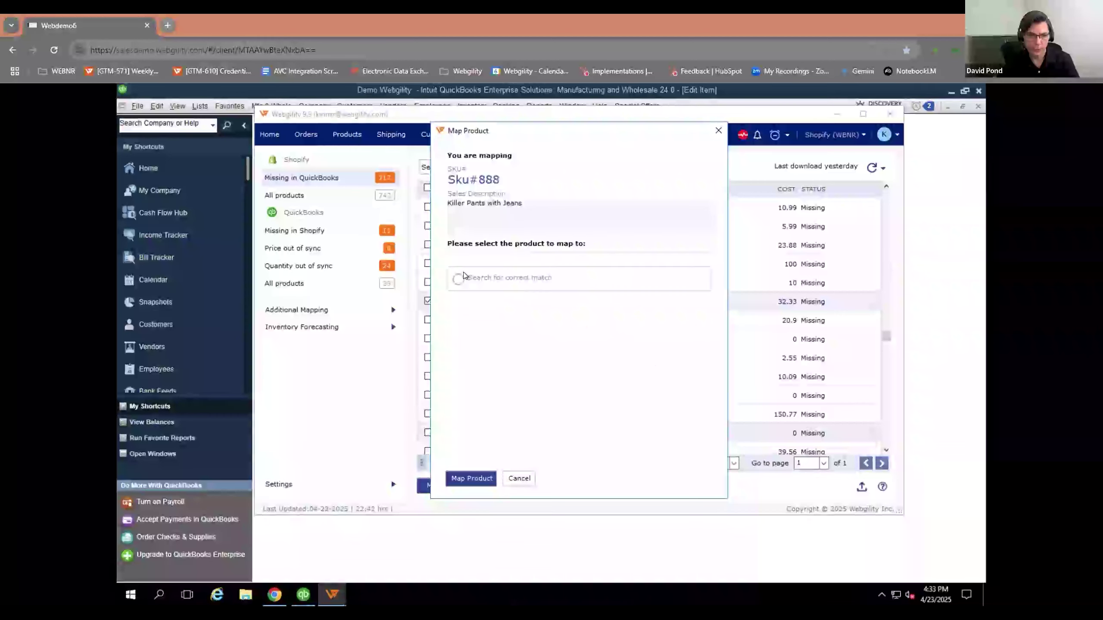
# Choose TC6 WIRELESS EARBUDS BLK - FBA as the QuickBooks product for Sku#888, and cancel the mapping.
pyautogui.click(461, 280)
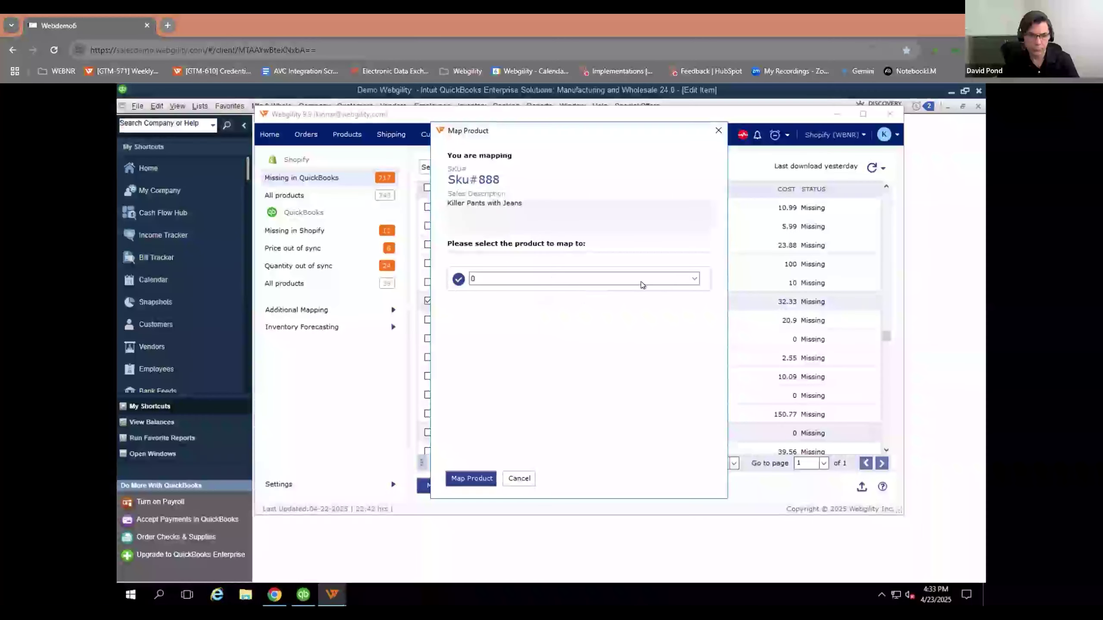
pyautogui.click(694, 279)
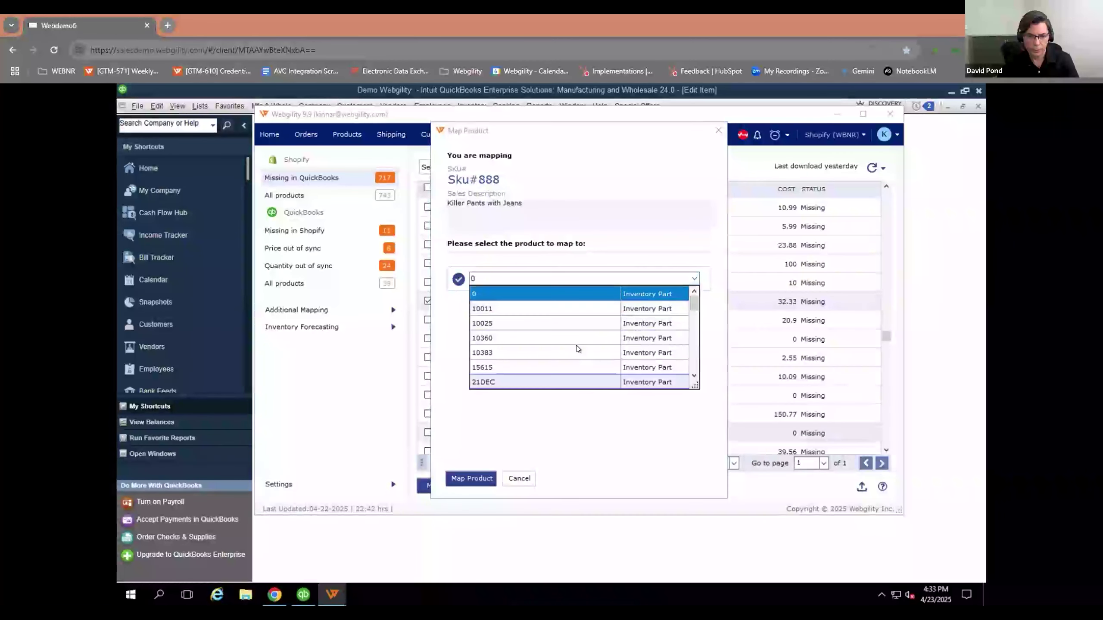
pyautogui.scroll(-10, 576, 344)
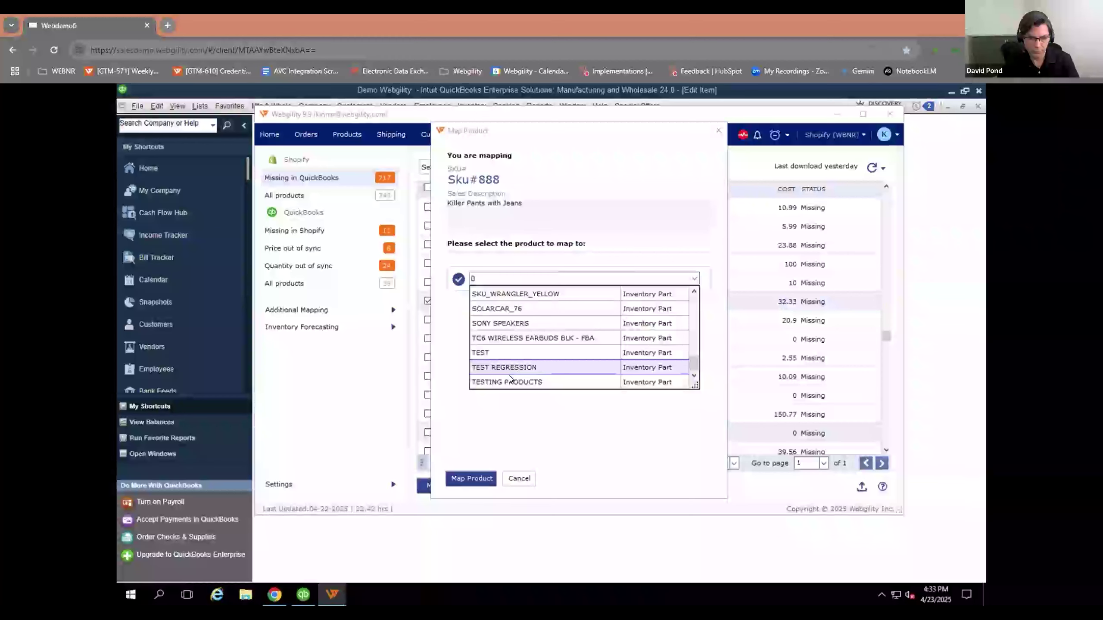
pyautogui.click(516, 341)
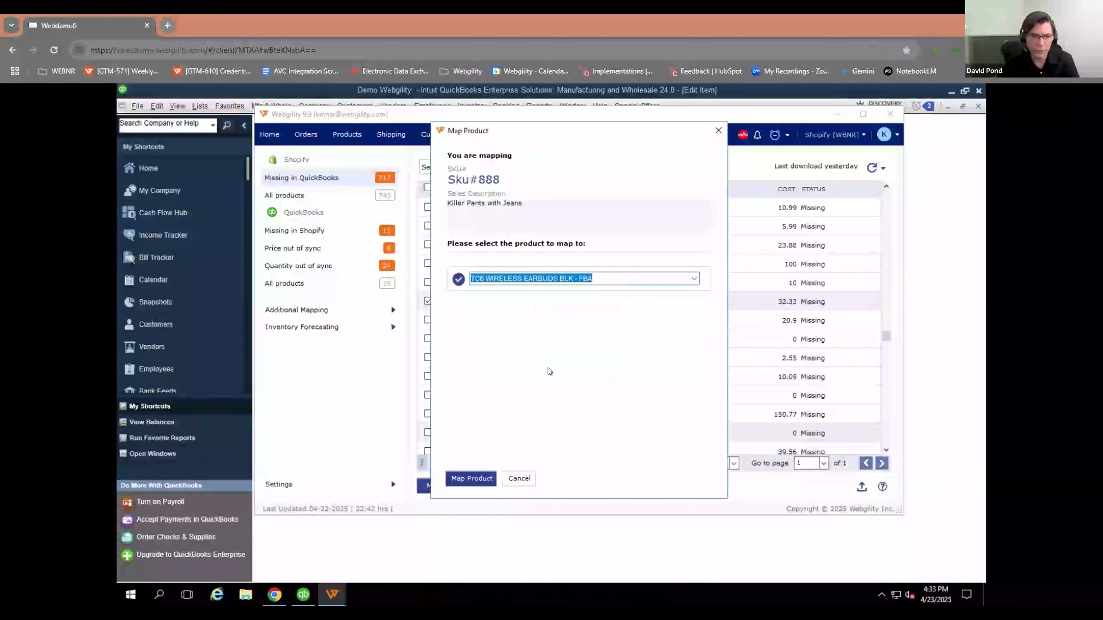
pyautogui.click(518, 479)
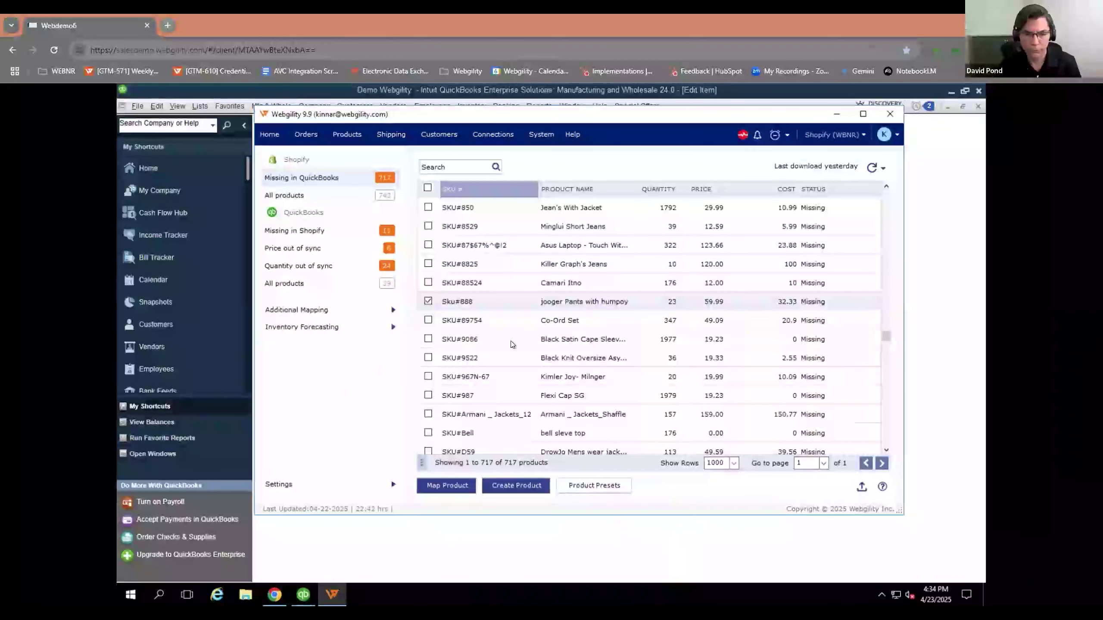
# Return to the dashboard and open the scheduler settings for the Shopify B2B store.
pyautogui.click(270, 135)
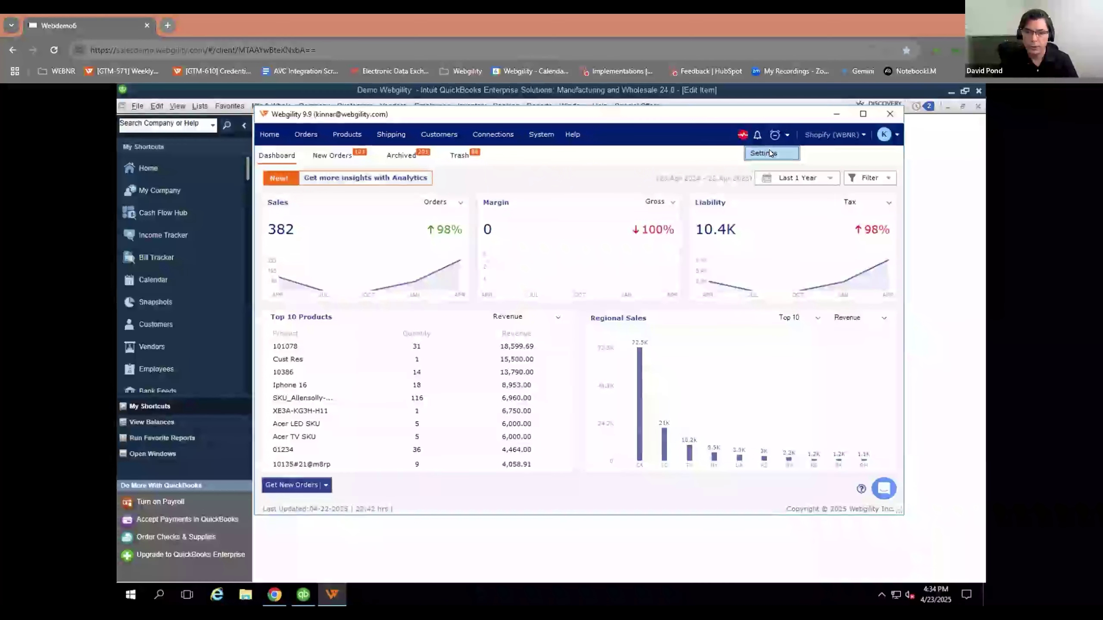
pyautogui.click(659, 195)
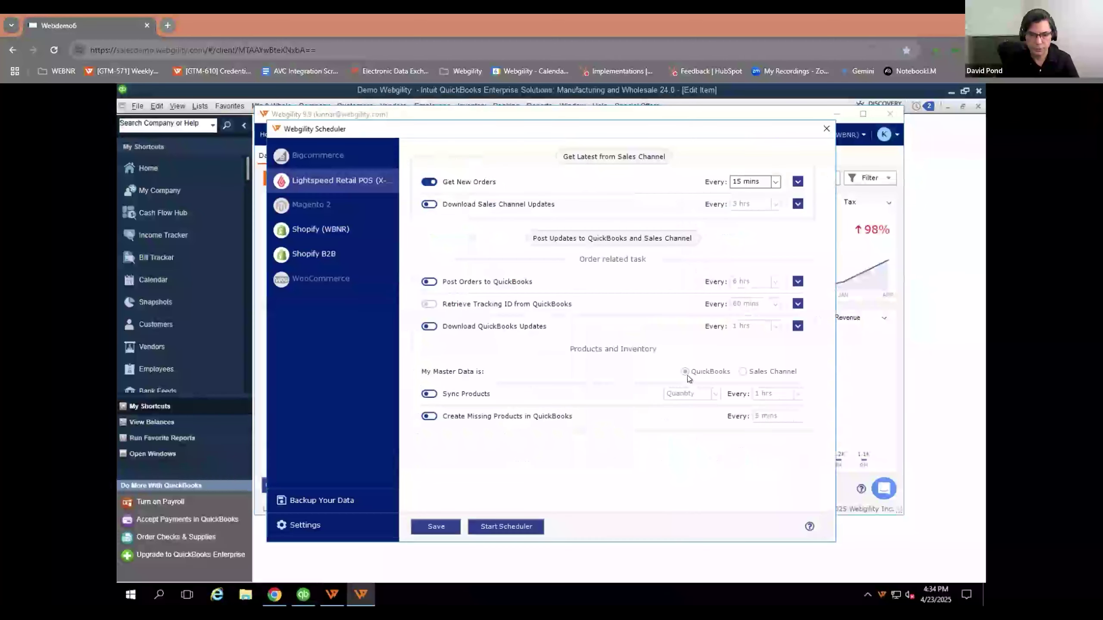
pyautogui.click(315, 251)
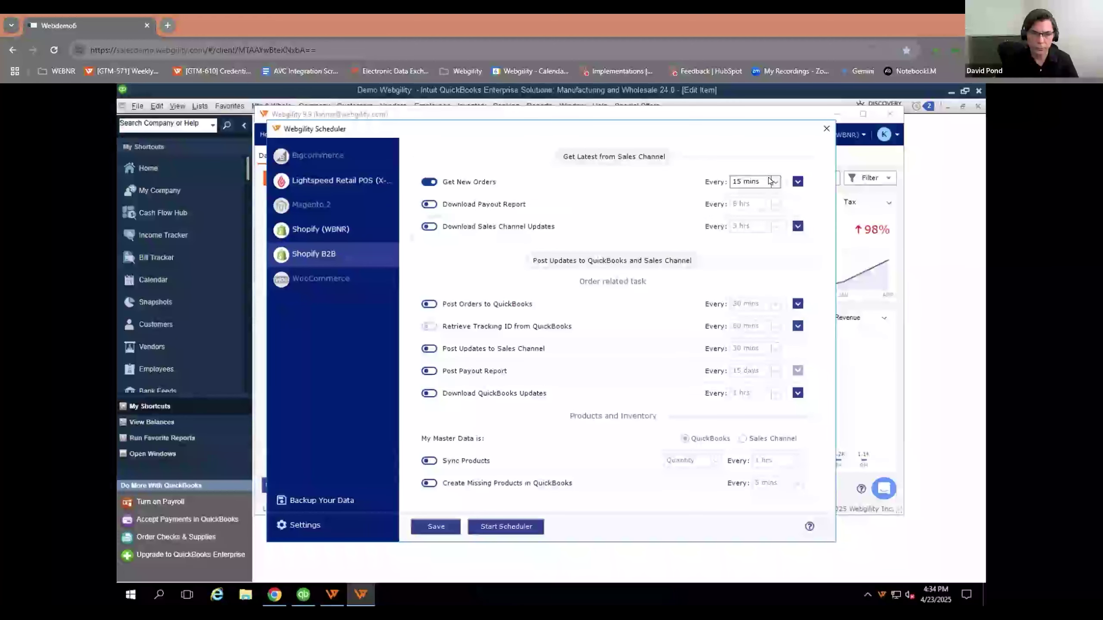
# Turn on Download Payout Report, Post Orders to QuickBooks, Post Updates to Sales Channel, Post Payout Report and Download QuickBooks Updates for Shopify B2B.
pyautogui.click(430, 204)
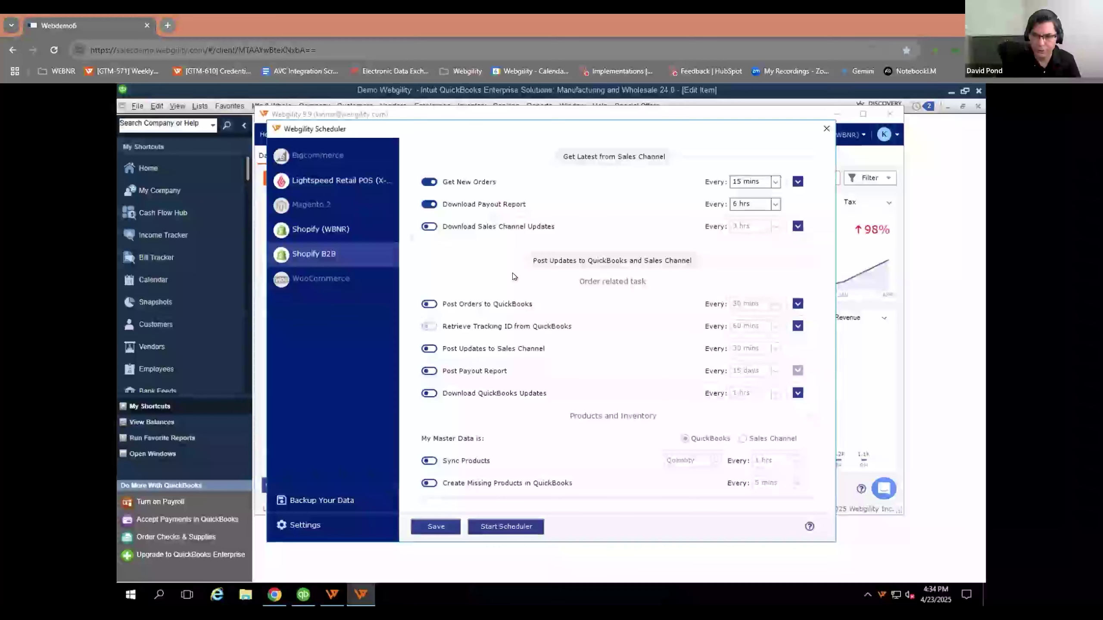
pyautogui.click(429, 304)
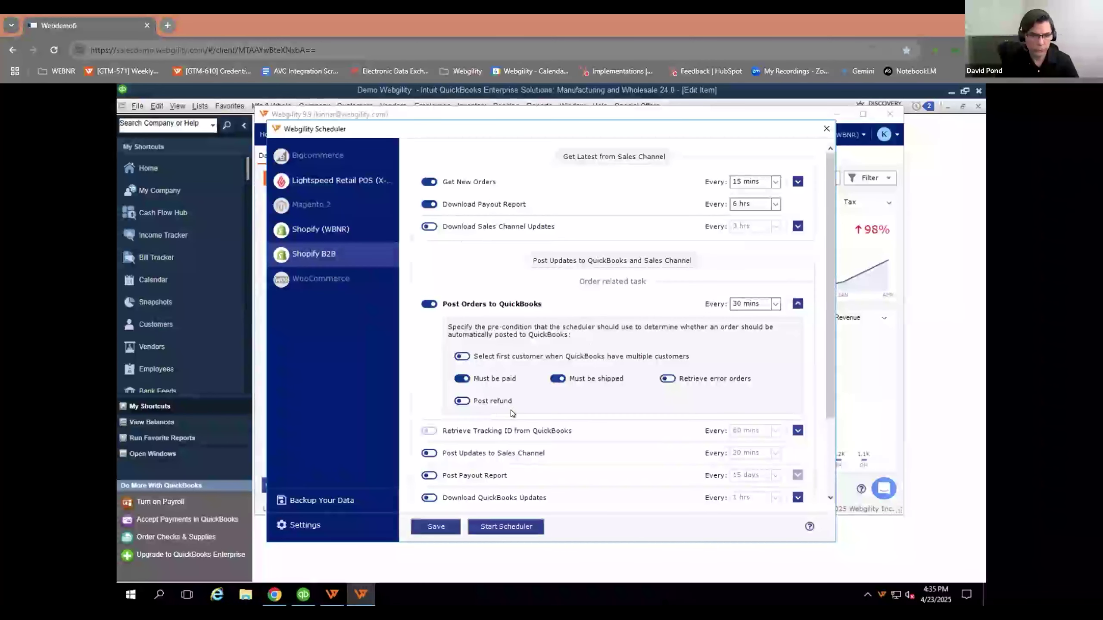
pyautogui.scroll(-2, 534, 364)
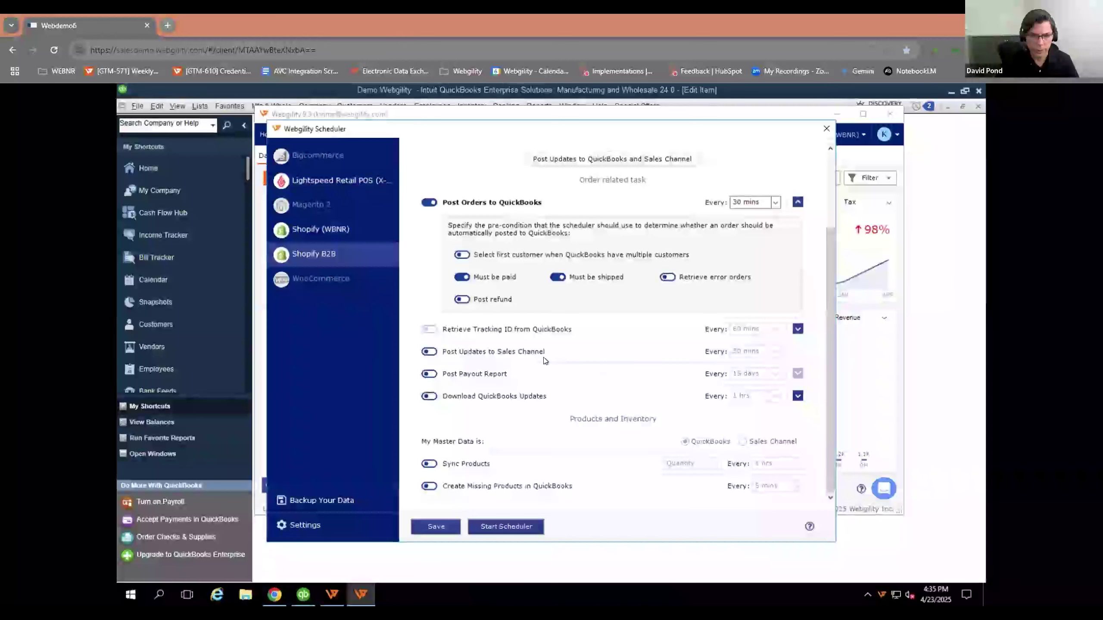
pyautogui.click(428, 352)
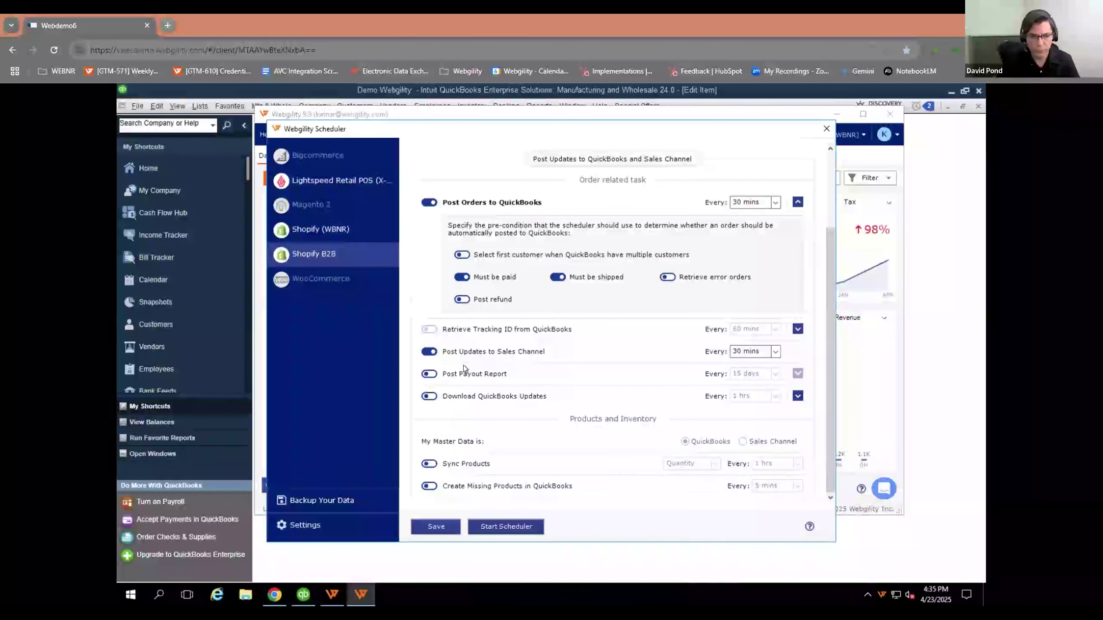
pyautogui.click(420, 375)
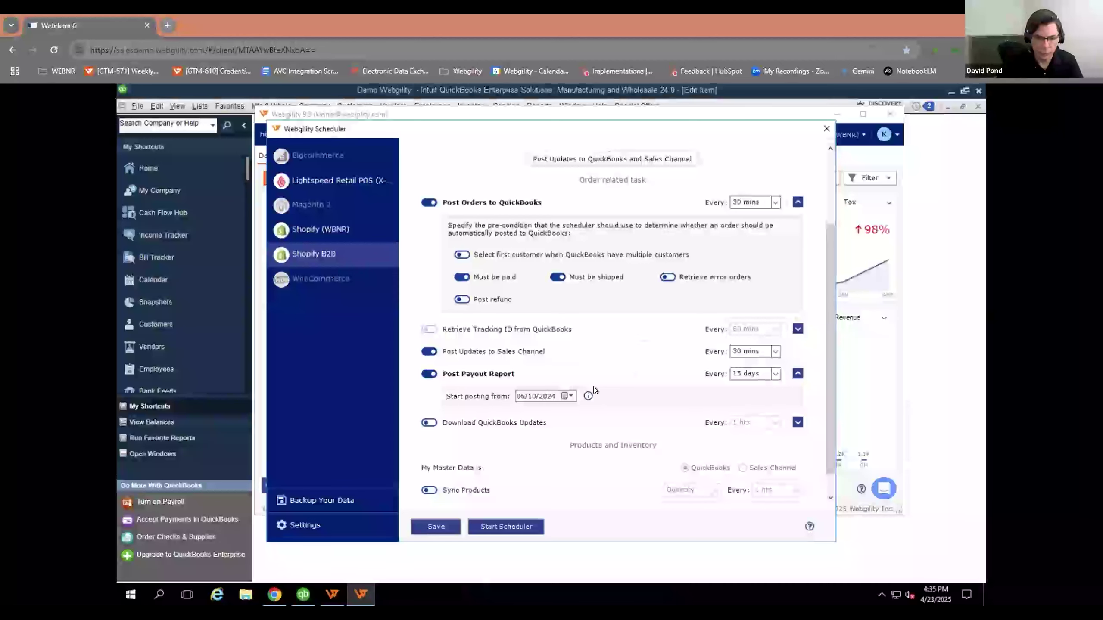
pyautogui.click(429, 422)
pyautogui.scroll(-1, 556, 450)
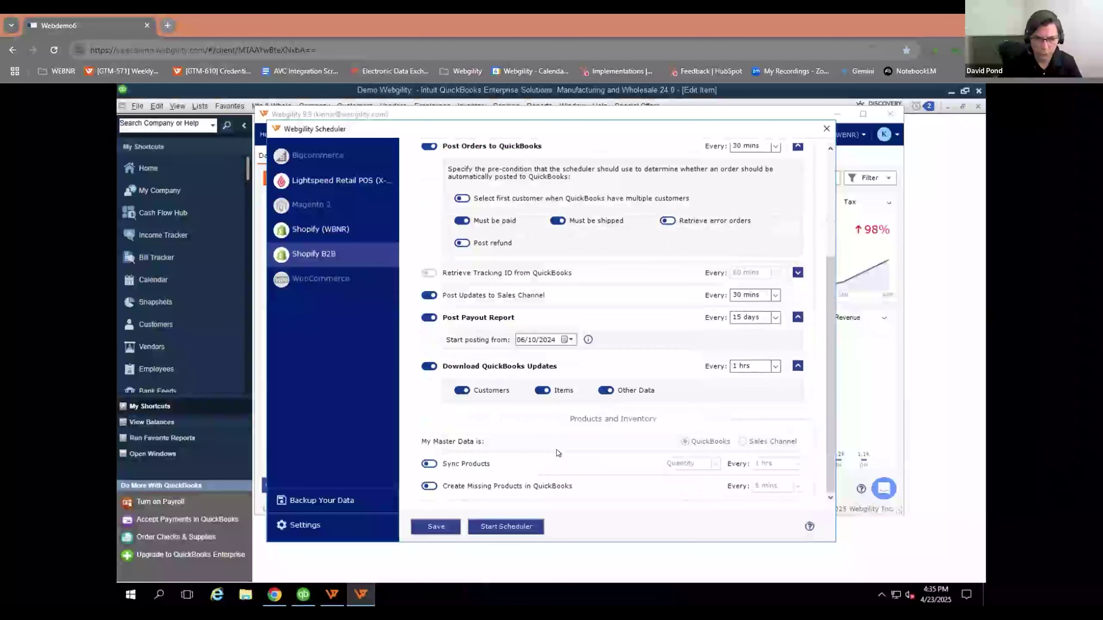
# Turn on quantity-based Sync Products with Sales Channel as the master data, and close the scheduler without saving.
pyautogui.click(436, 465)
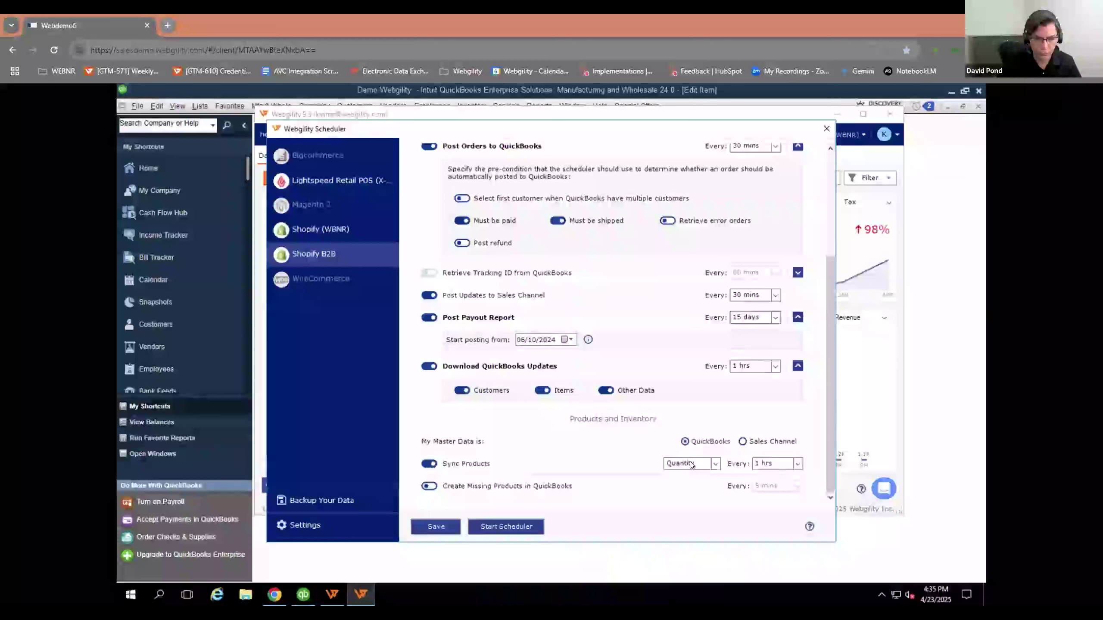
pyautogui.click(714, 464)
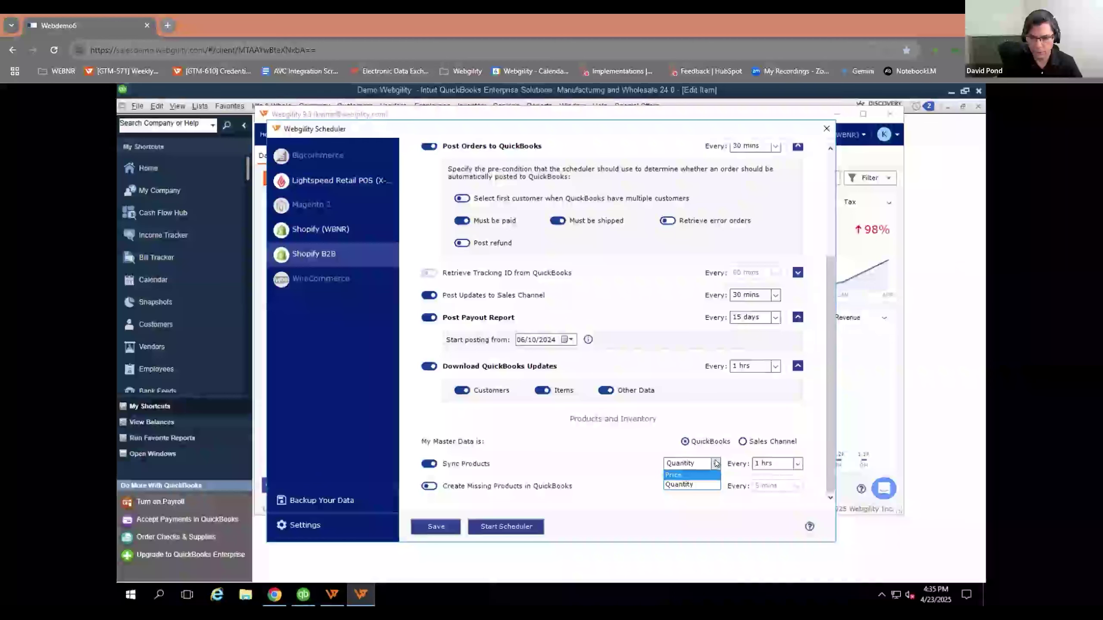
pyautogui.click(742, 442)
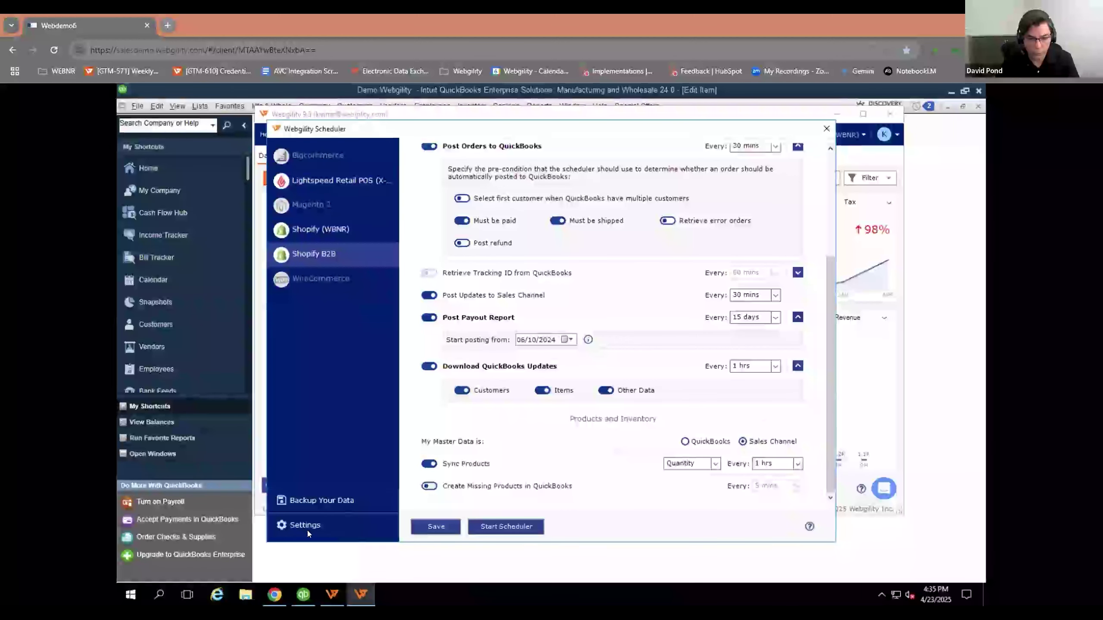
pyautogui.click(826, 128)
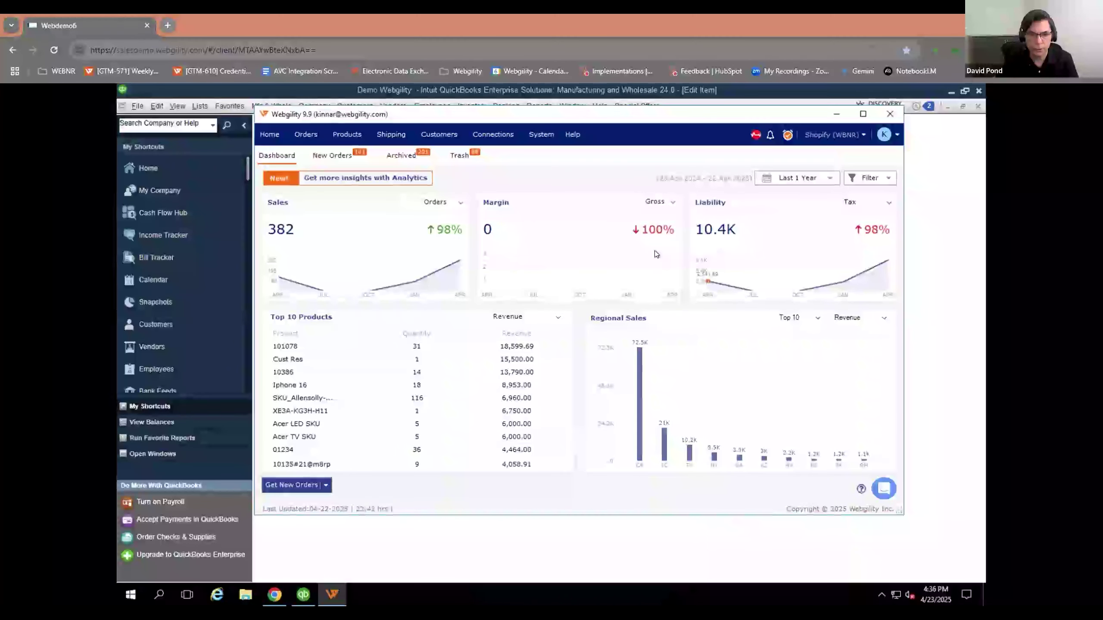
# Show the new orders list and view the sales channels available for switching.
pyautogui.click(342, 155)
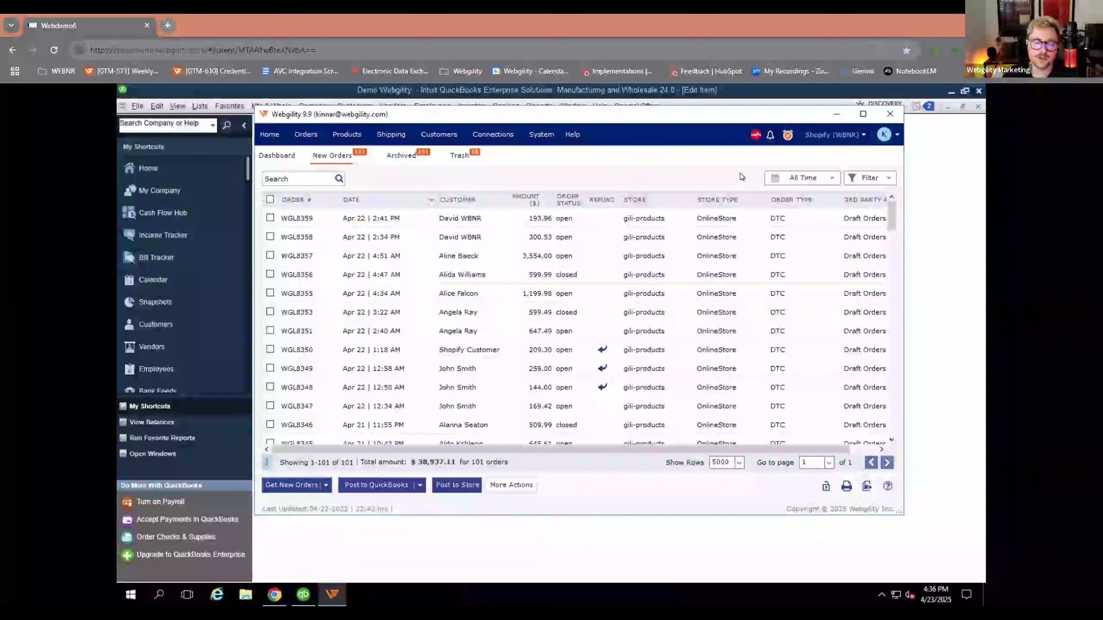
pyautogui.click(861, 133)
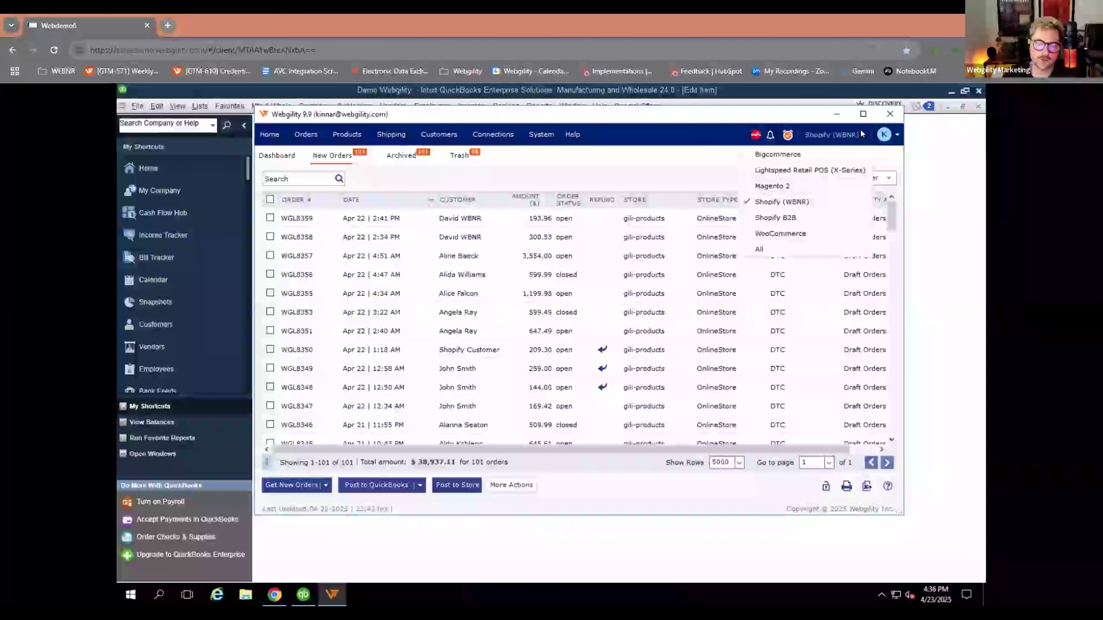
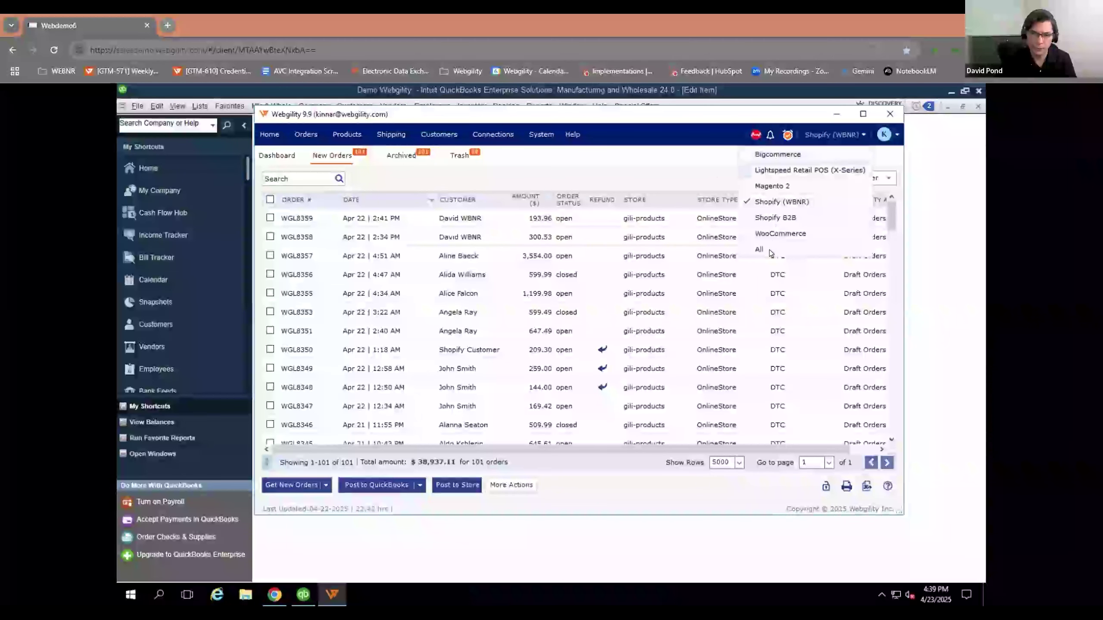
pyautogui.click(686, 174)
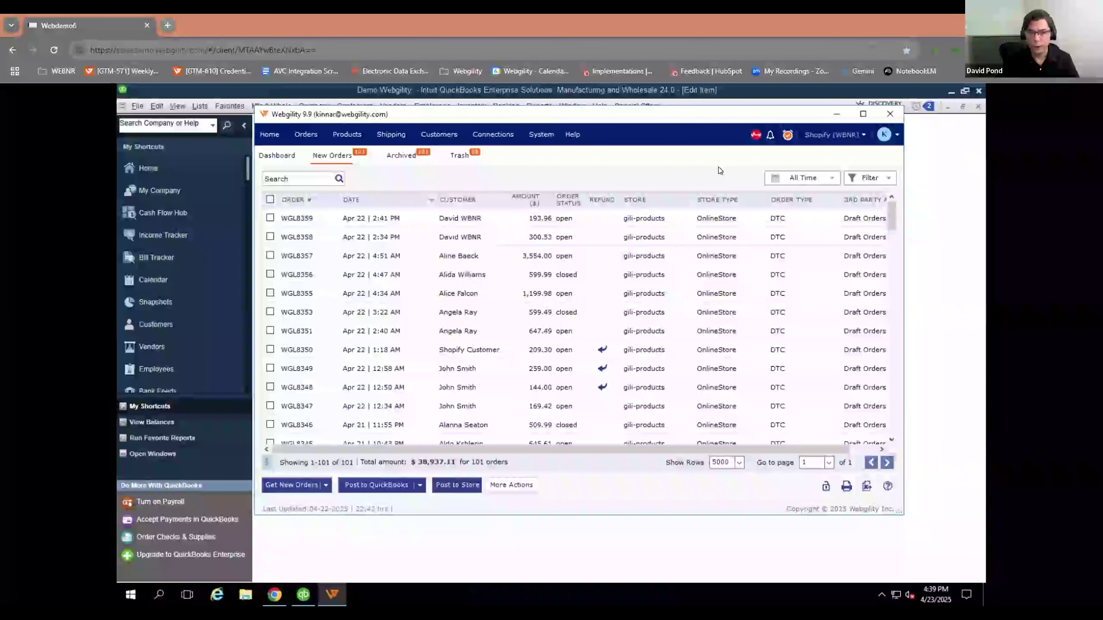
pyautogui.click(838, 134)
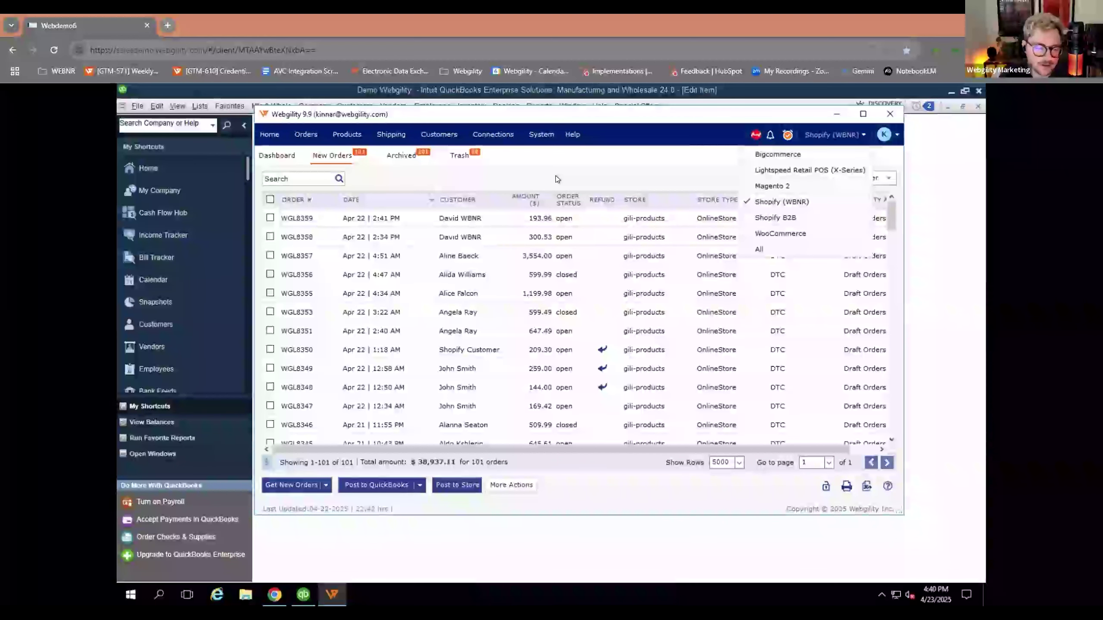
pyautogui.click(630, 177)
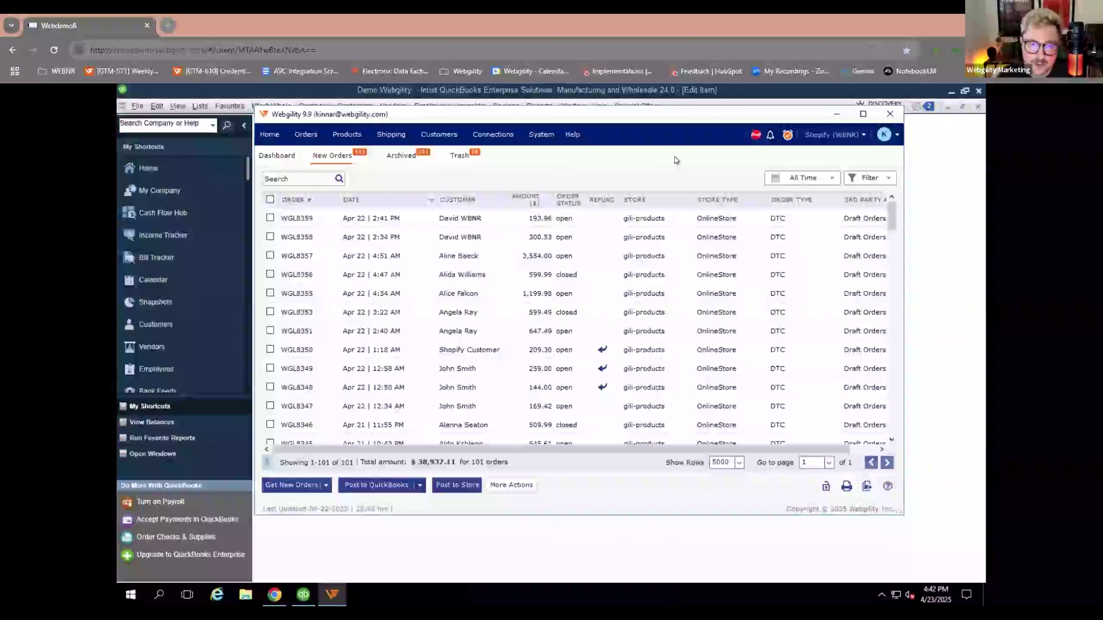
# Return to the Webgility dashboard, and switch to QuickBooks to open the Item List.
pyautogui.click(273, 137)
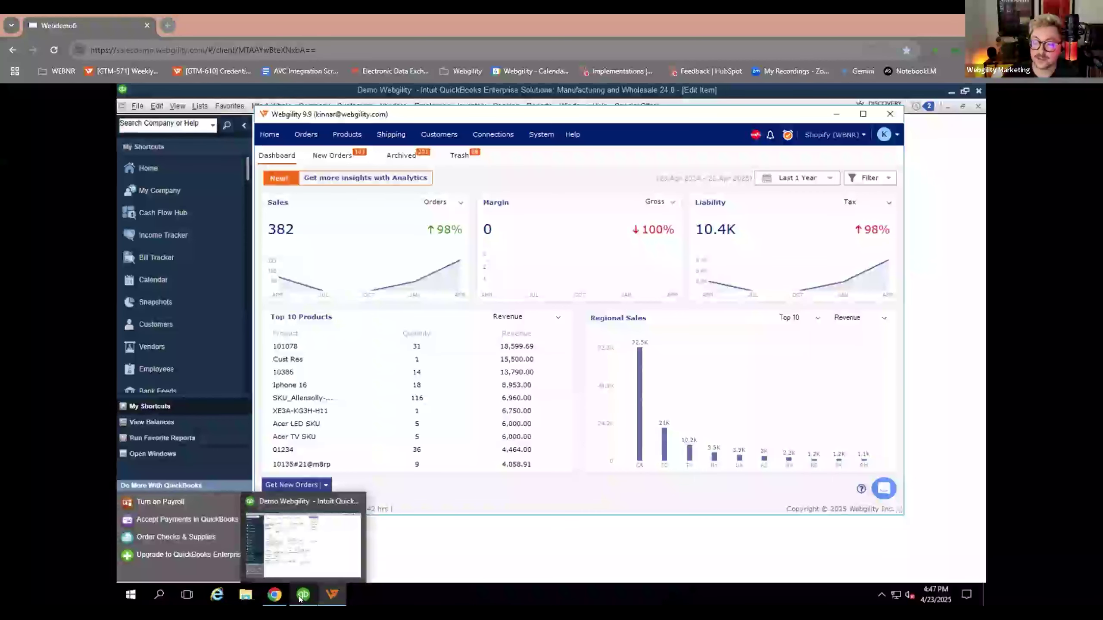
pyautogui.click(304, 501)
pyautogui.click(198, 105)
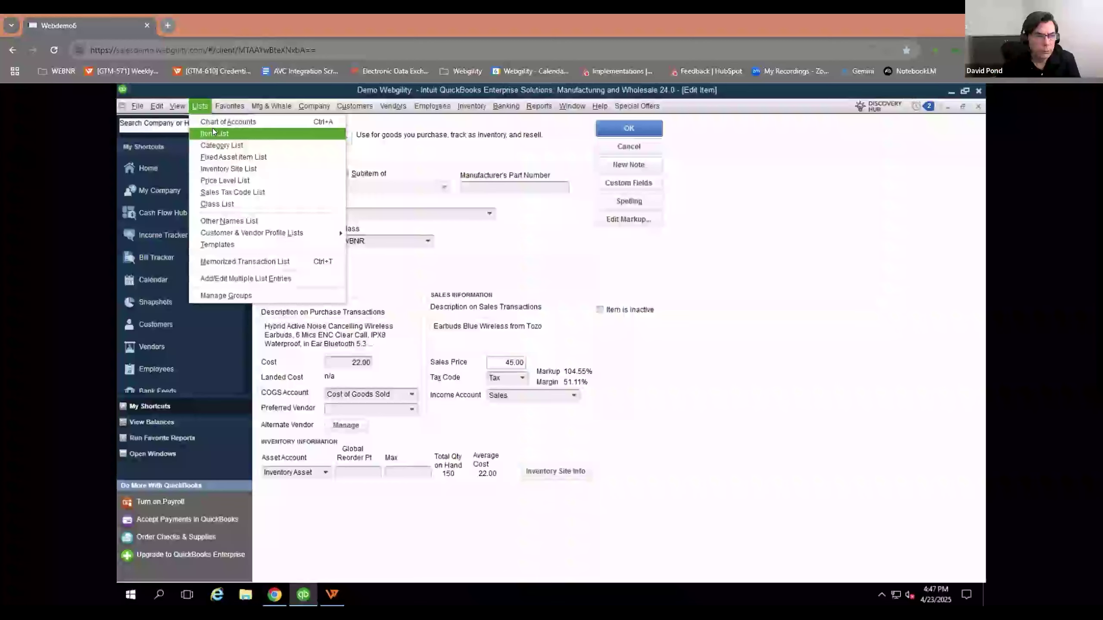
pyautogui.click(207, 133)
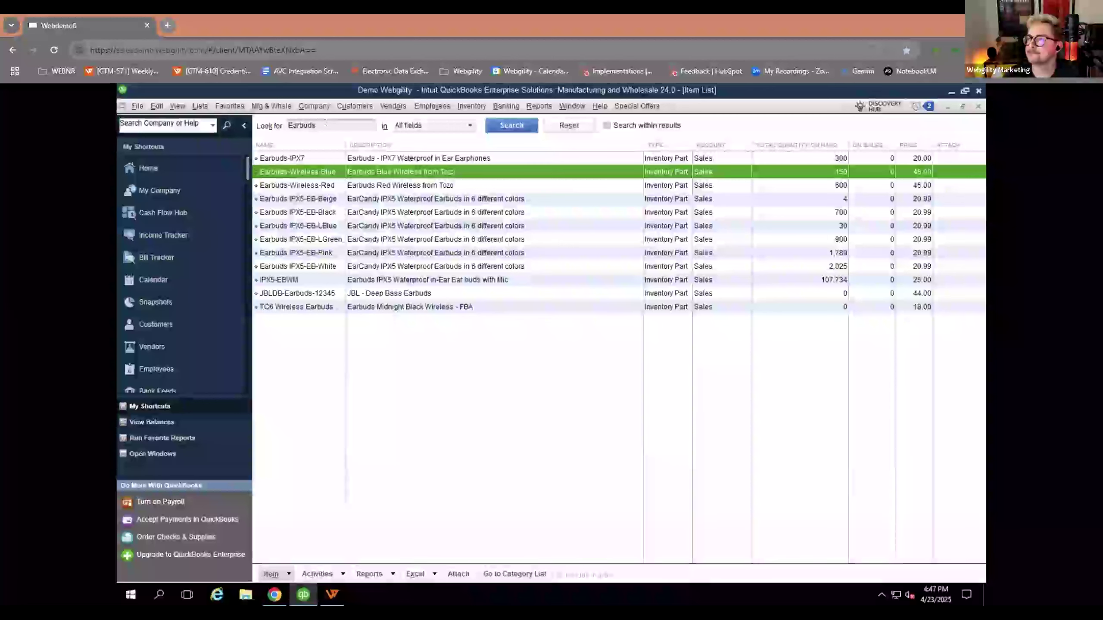
# Clear the Earbuds search term in the Item List and widen the Name column.
pyautogui.moveTo(324, 126); pyautogui.dragTo(263, 120)
pyautogui.press('BackSpace')
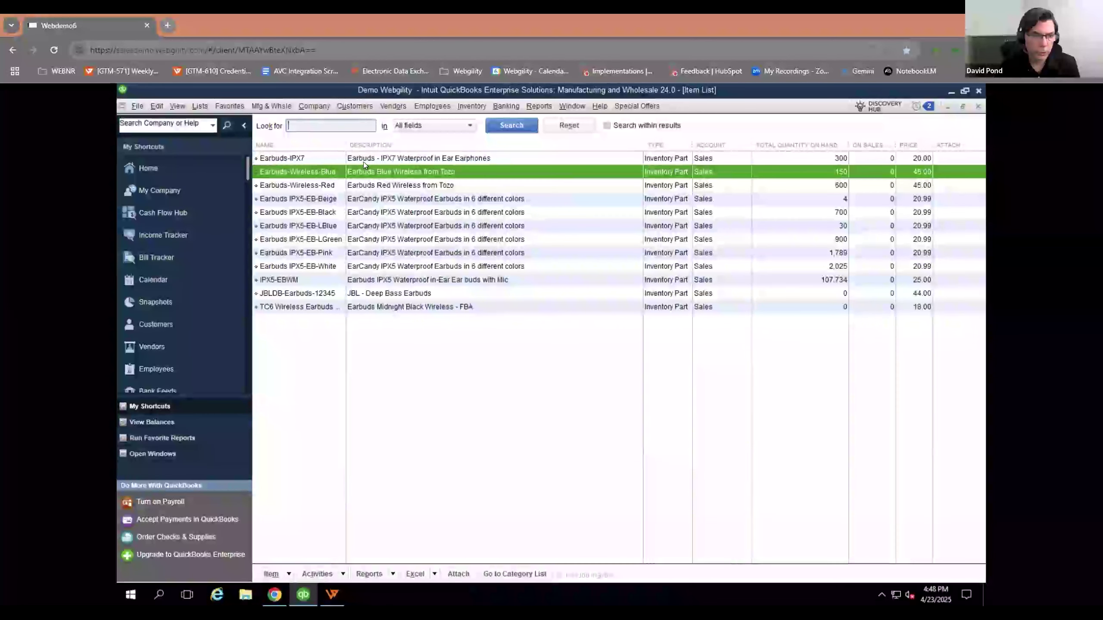
pyautogui.moveTo(348, 140); pyautogui.dragTo(372, 141)
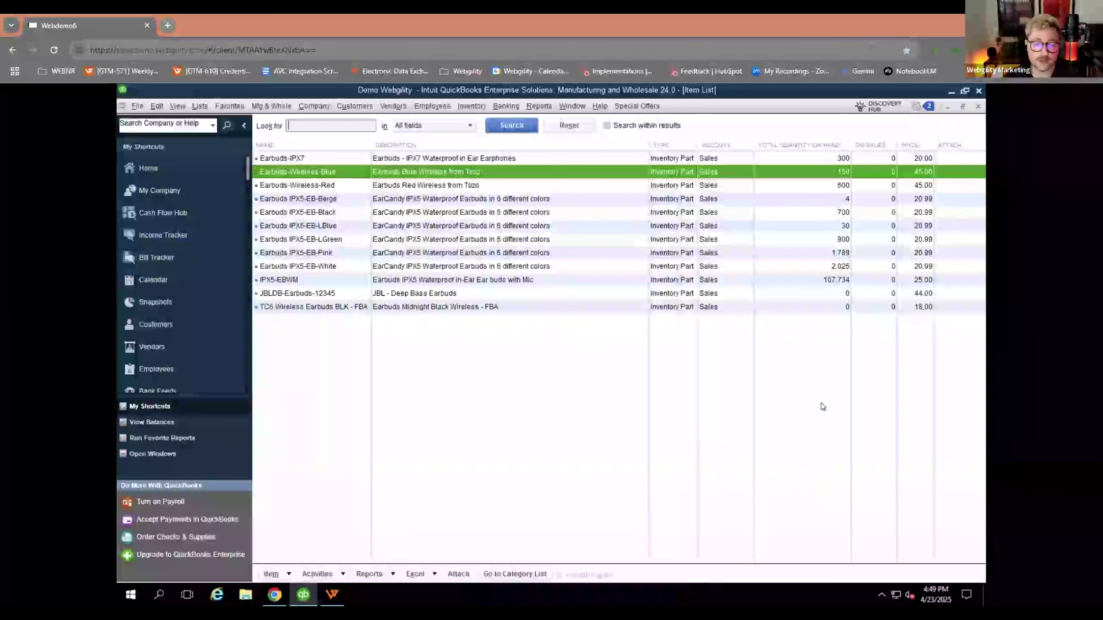
# Switch to Webgility and open the optional order settings in the accounting Sync Settings for Shopify (WBNR).
pyautogui.click(330, 596)
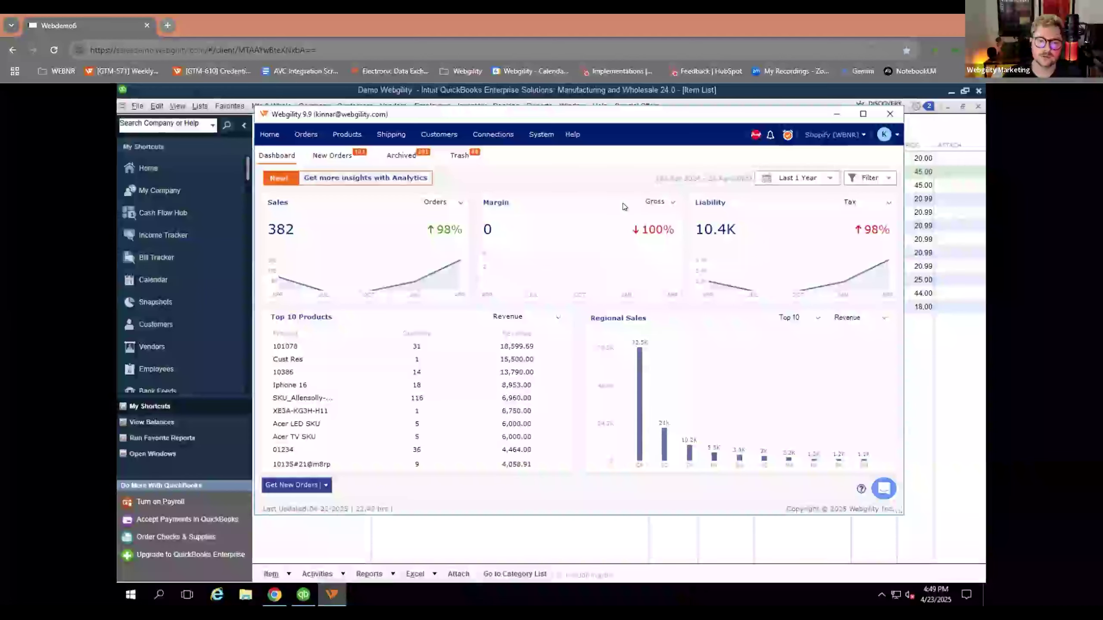
pyautogui.click(493, 134)
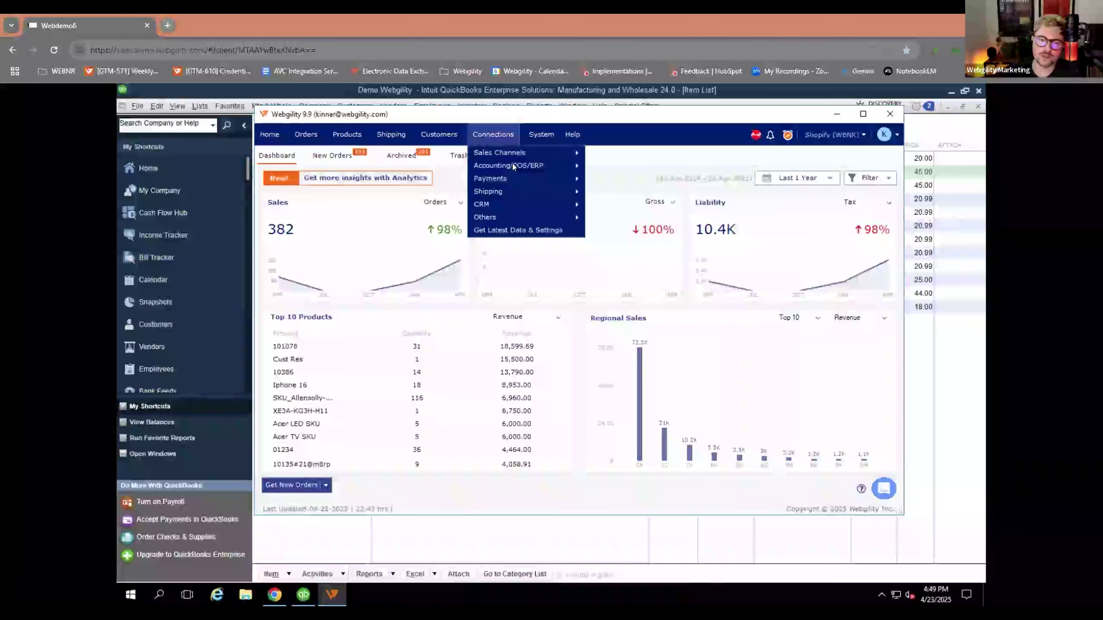
pyautogui.moveTo(559, 166)
pyautogui.click(612, 178)
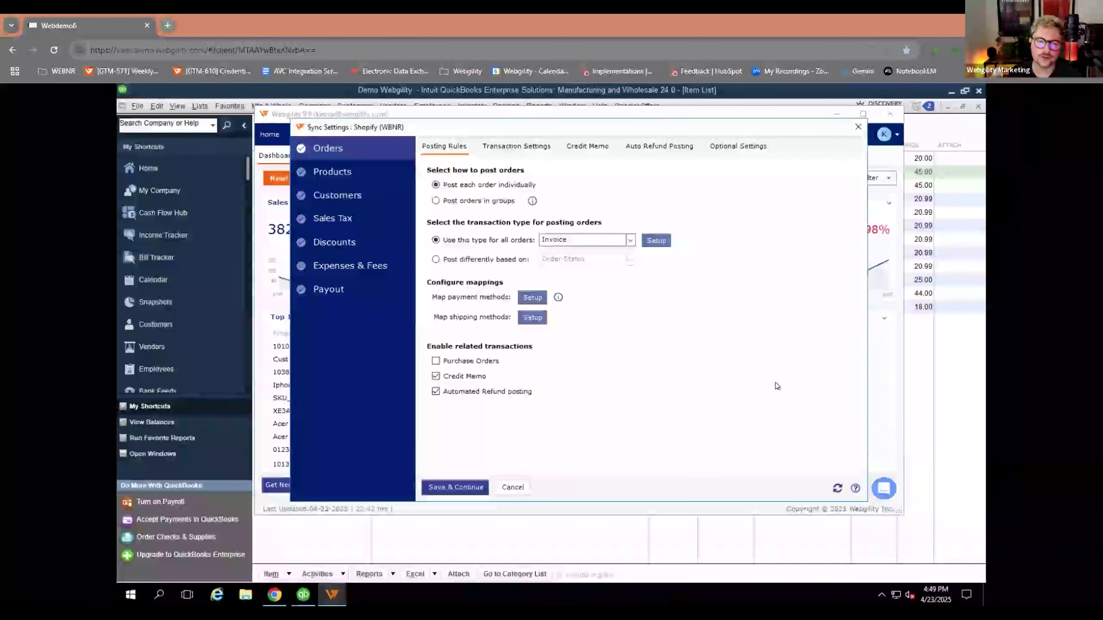
pyautogui.click(713, 148)
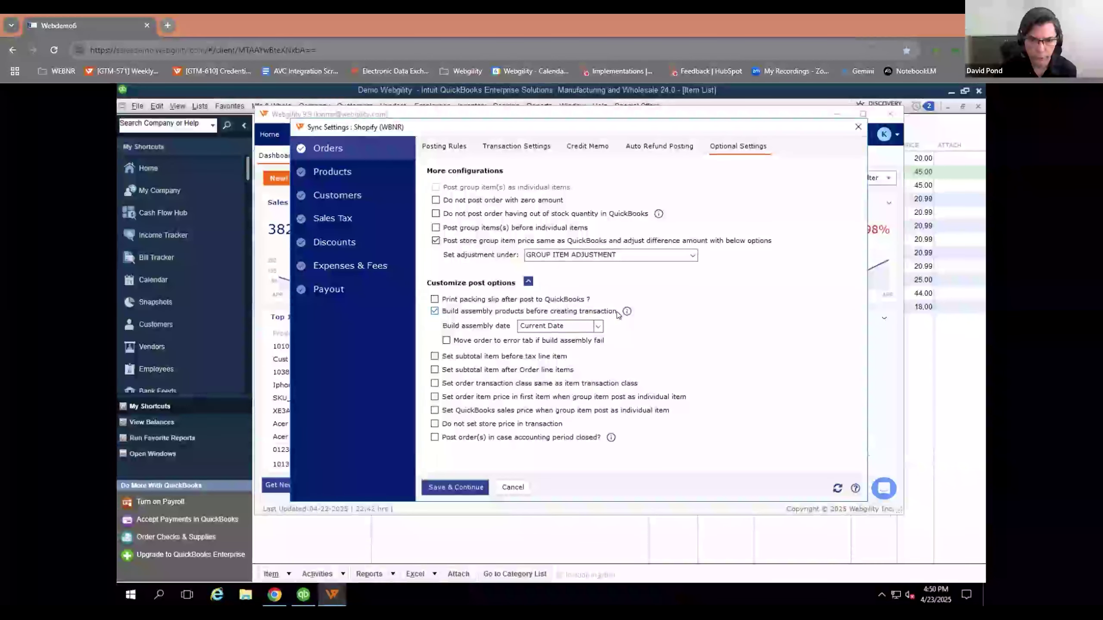
# Try the build-assembly options with Current Date and moving failed orders to the error tab, and close the sync settings without saving.
pyautogui.click(598, 326)
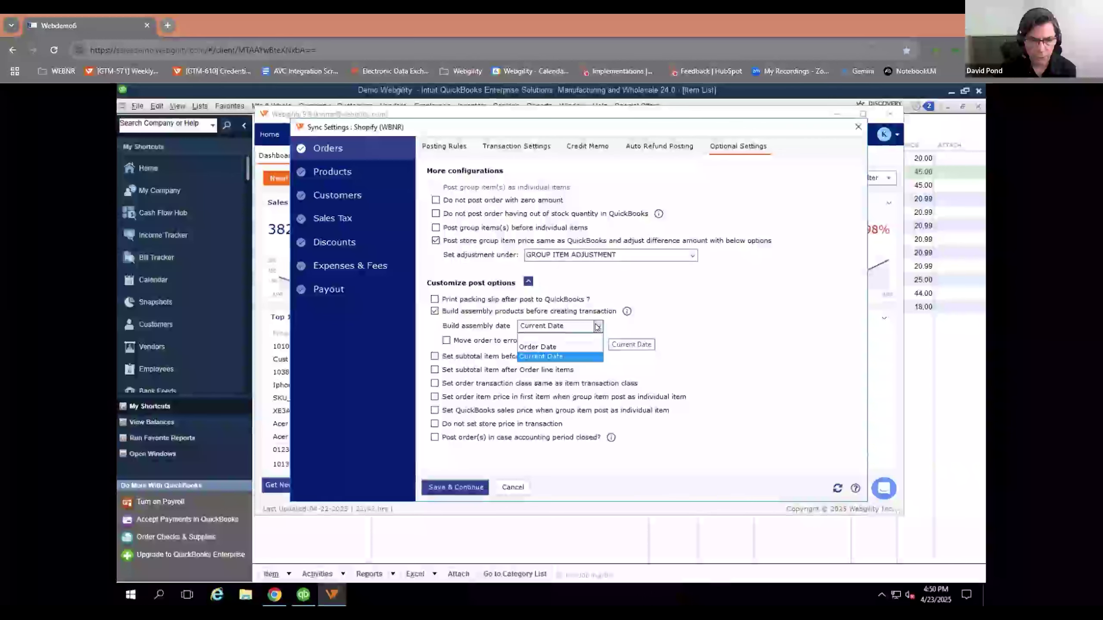
pyautogui.click(539, 356)
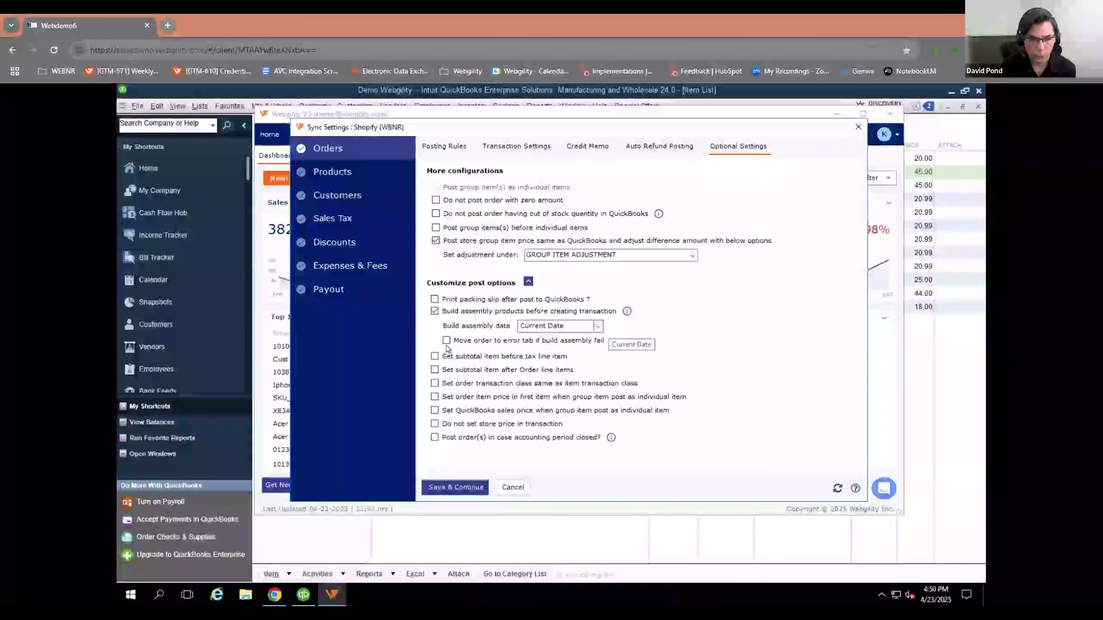
pyautogui.click(530, 342)
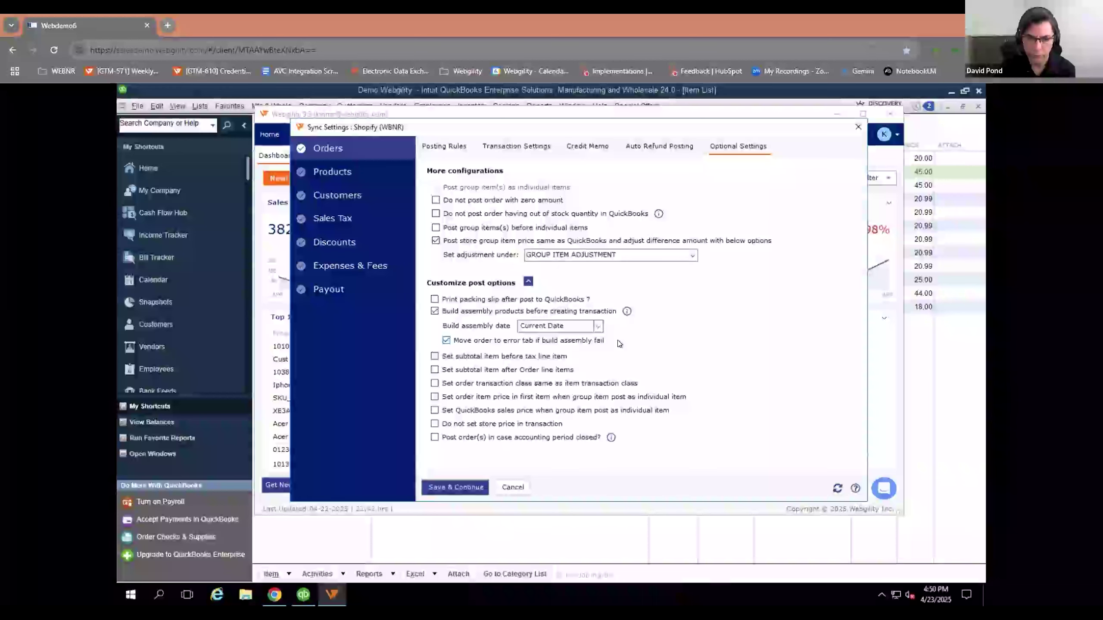
pyautogui.click(454, 336)
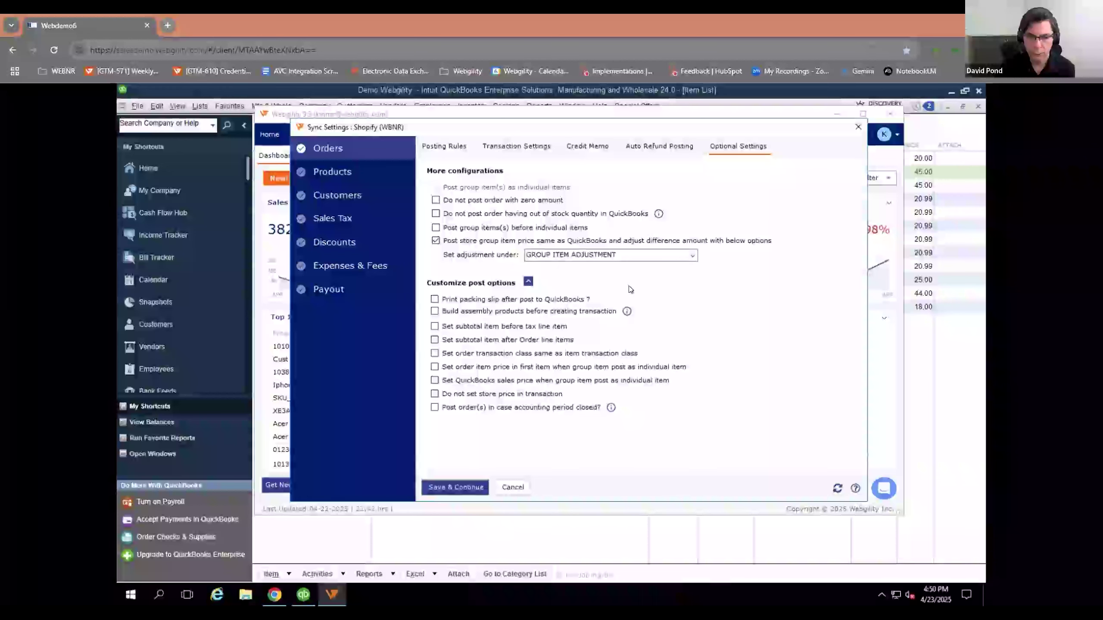
pyautogui.click(435, 311)
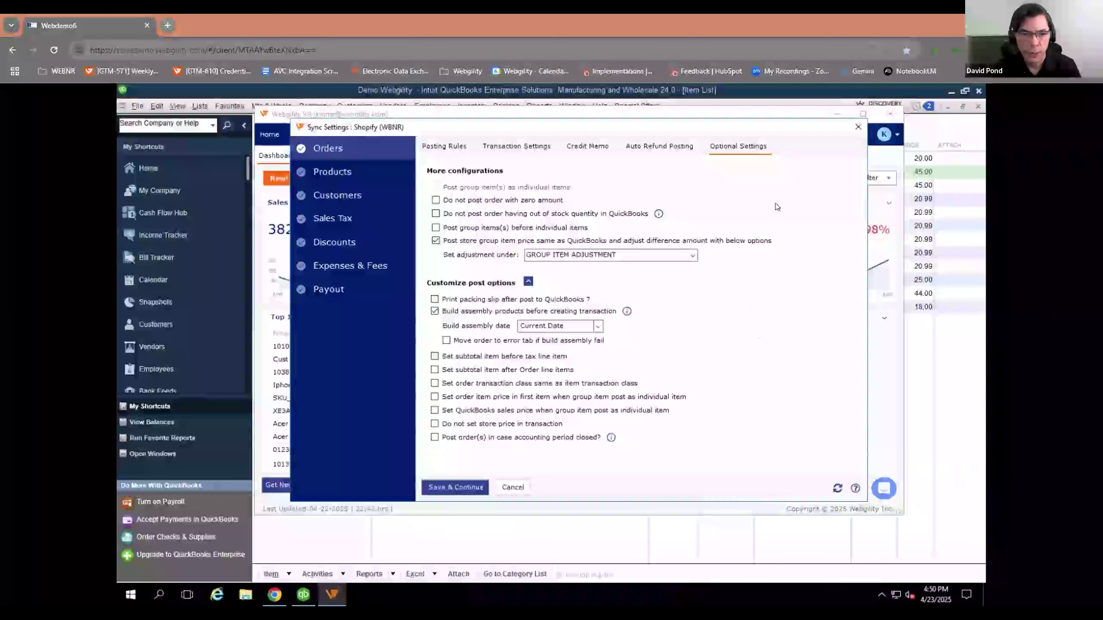
pyautogui.click(858, 127)
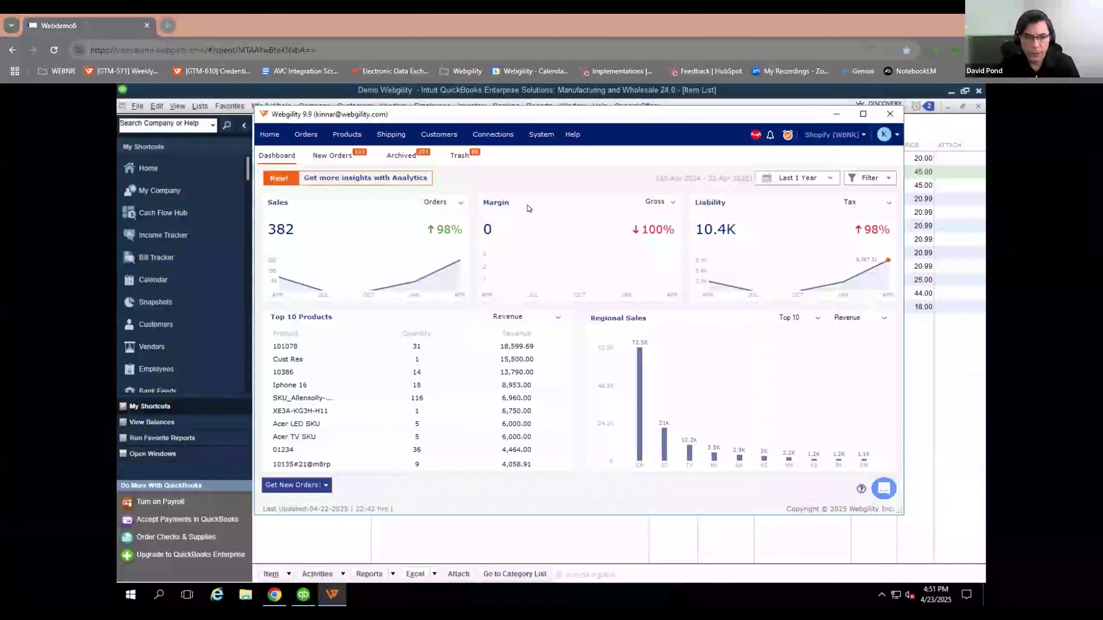
# View the payment processing choices in Payment Settings and close the dialog without changes.
pyautogui.click(501, 135)
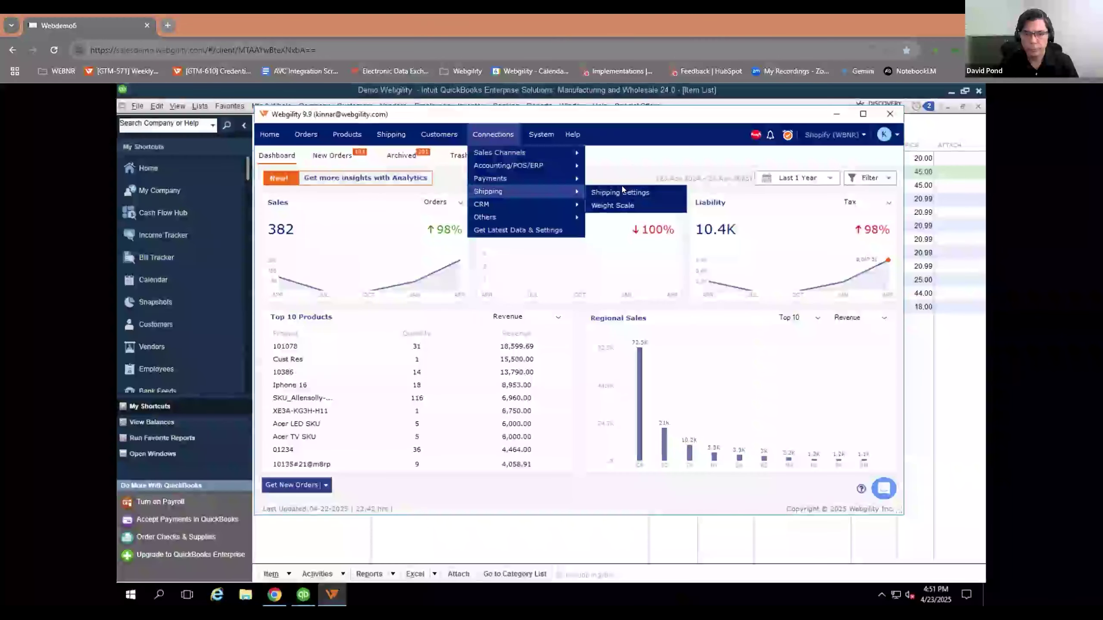
pyautogui.click(662, 166)
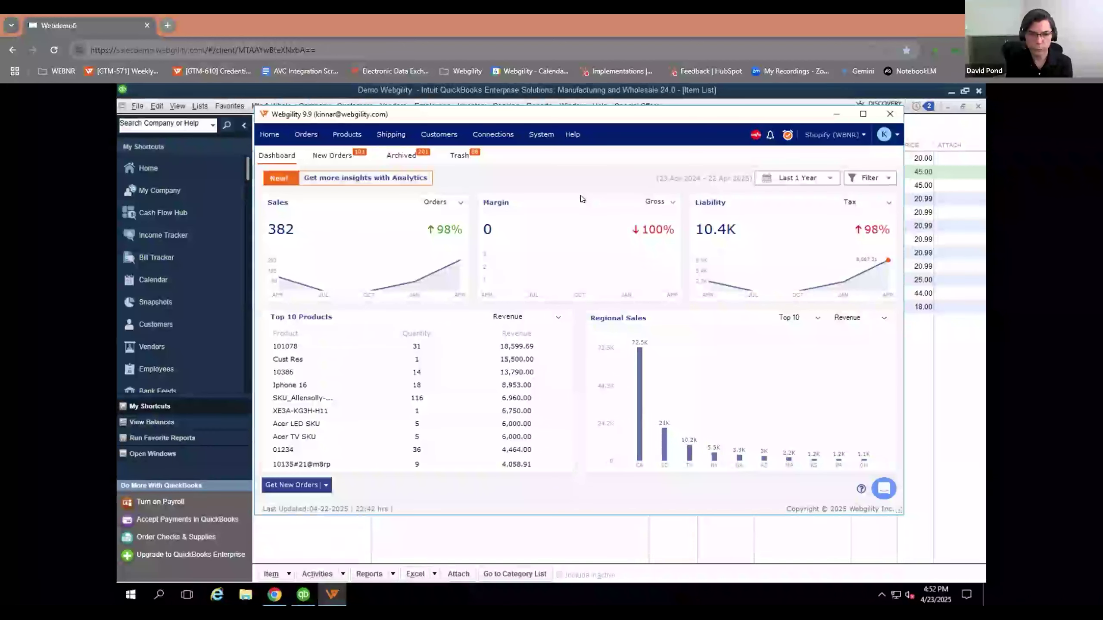
pyautogui.click(501, 132)
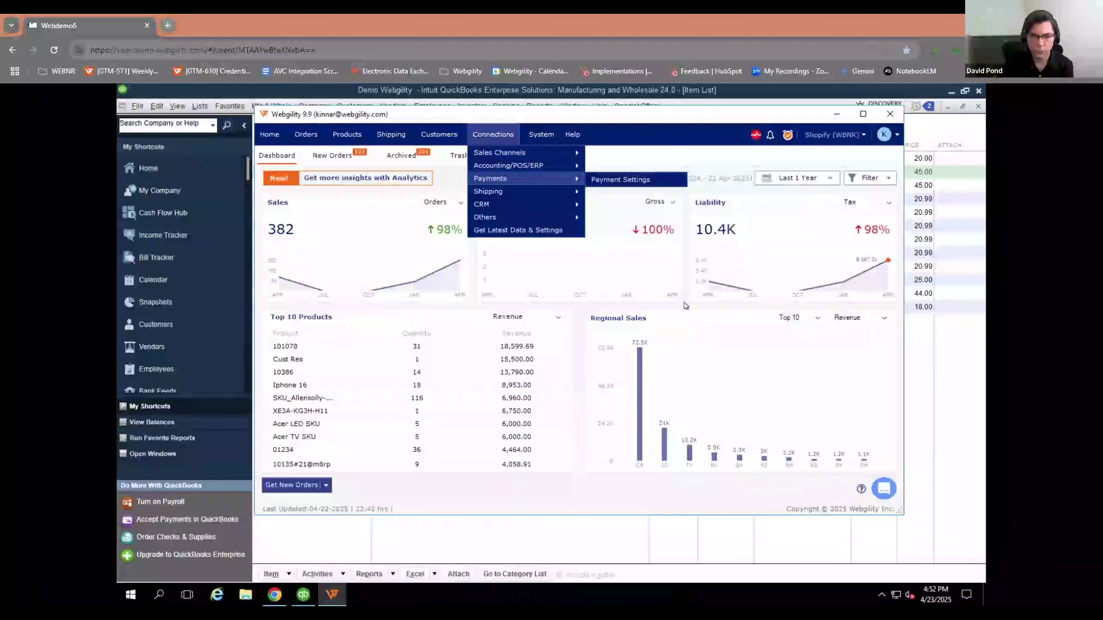
pyautogui.click(627, 179)
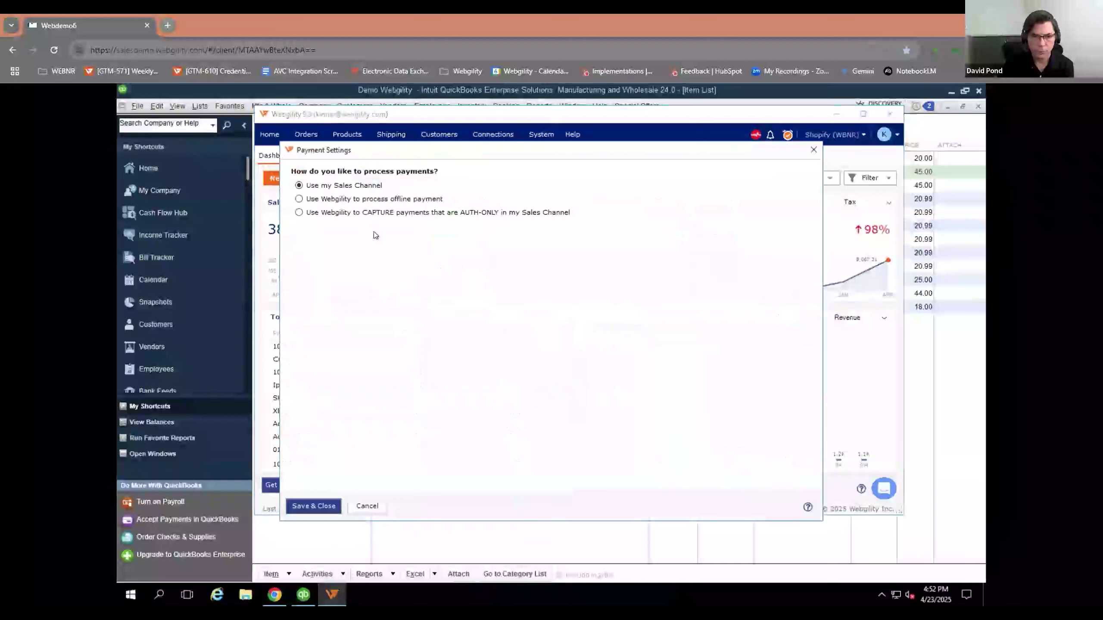
pyautogui.click(813, 150)
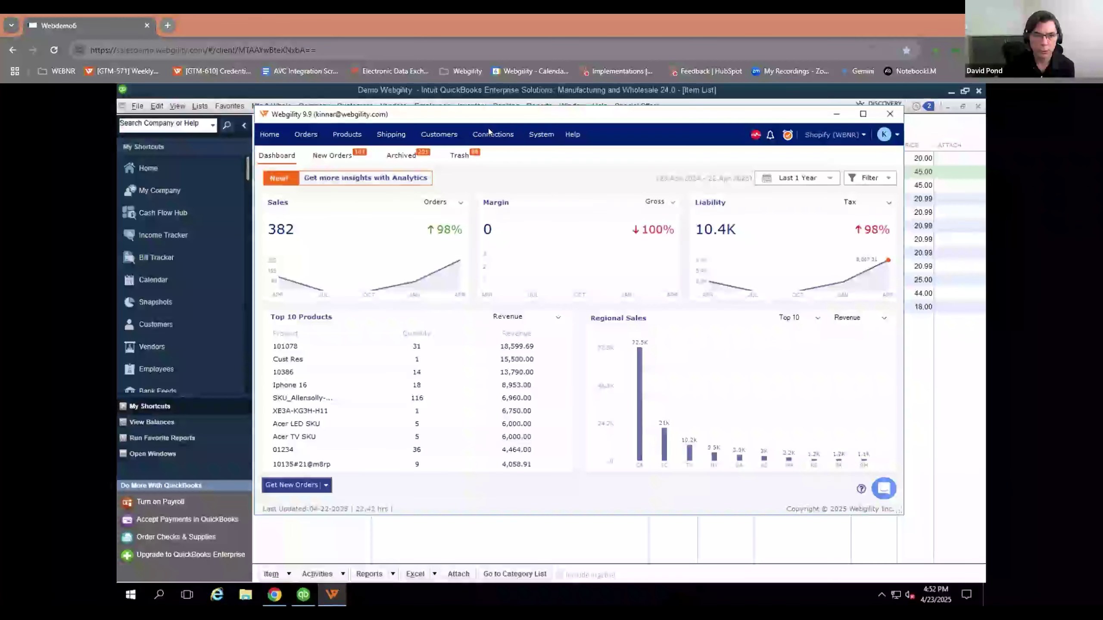
# Open the invoice transaction setup in Sync Settings, review the Term Type choices keeping Use Customer Terms, and close the setup without saving.
pyautogui.click(491, 134)
pyautogui.moveTo(521, 166)
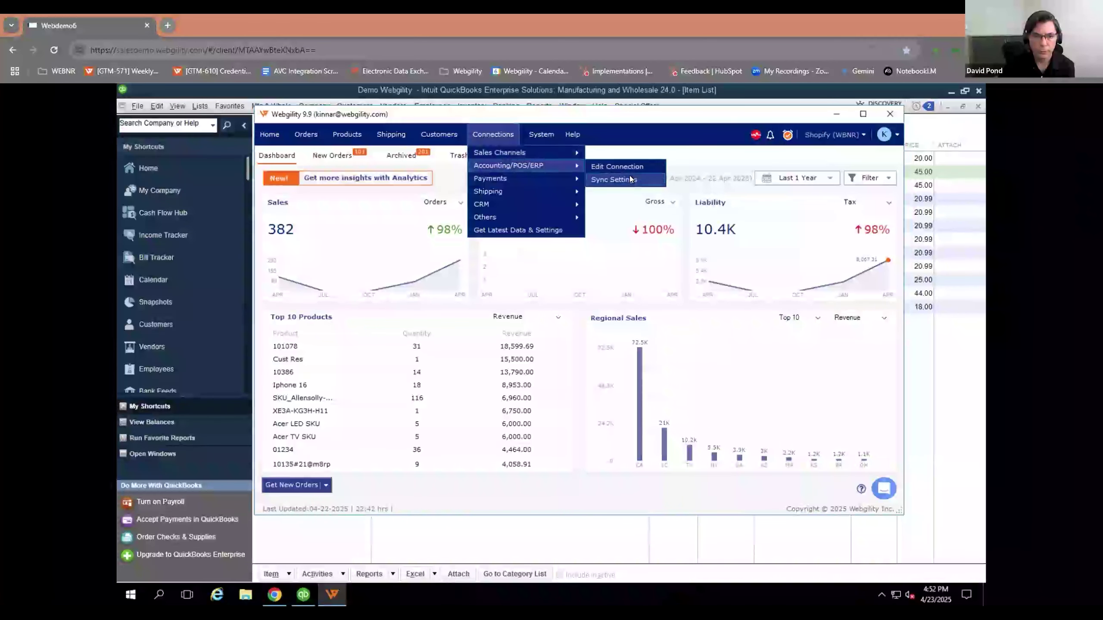
pyautogui.click(628, 174)
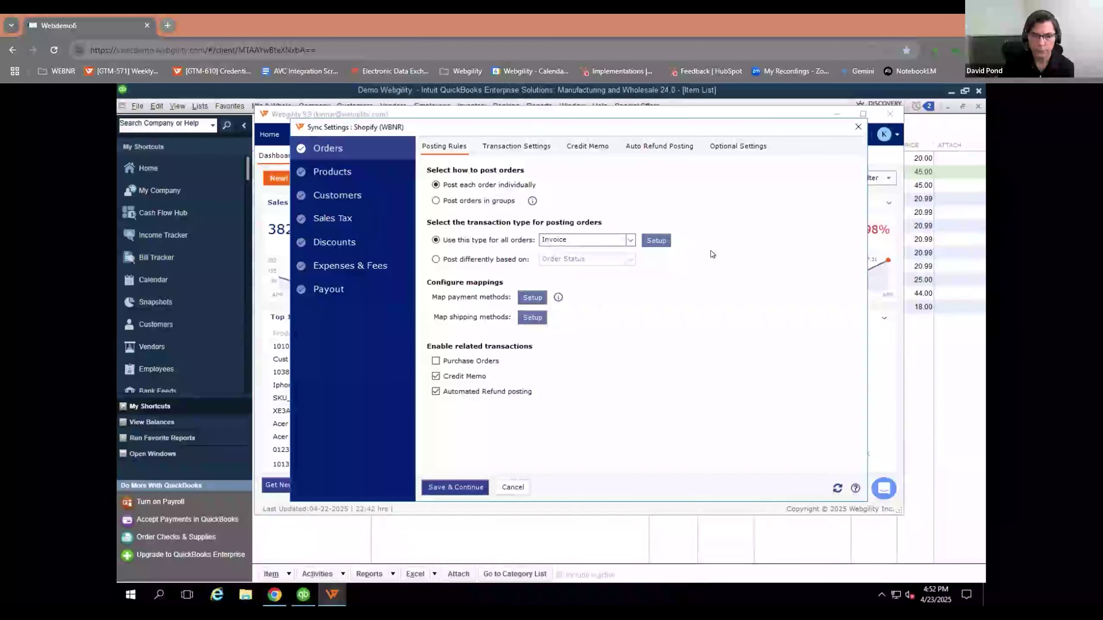
pyautogui.click(662, 240)
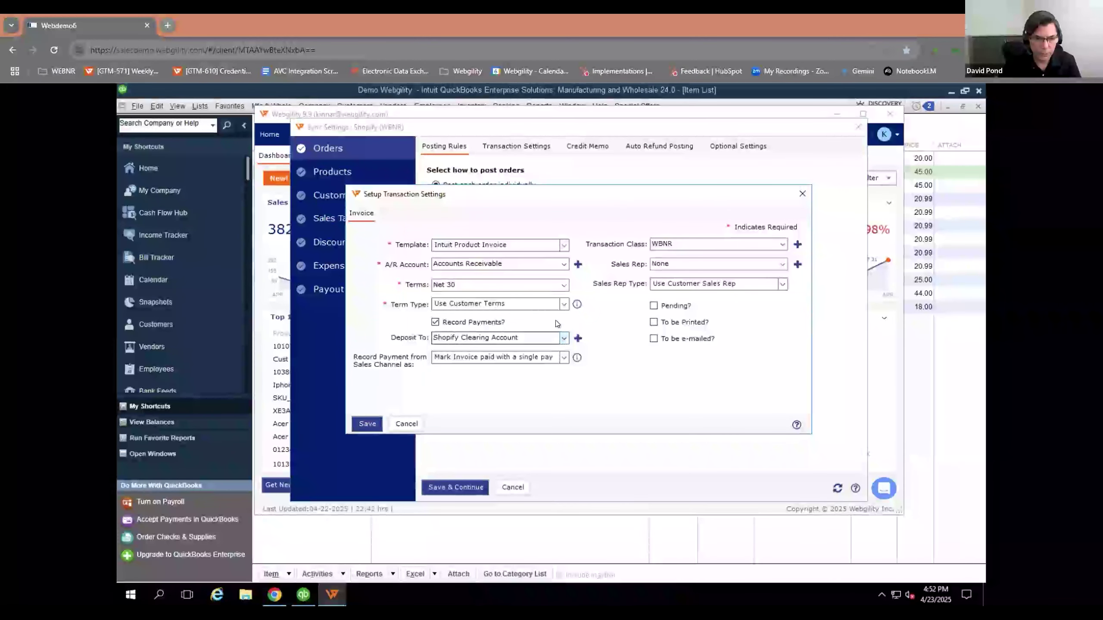
pyautogui.click(559, 304)
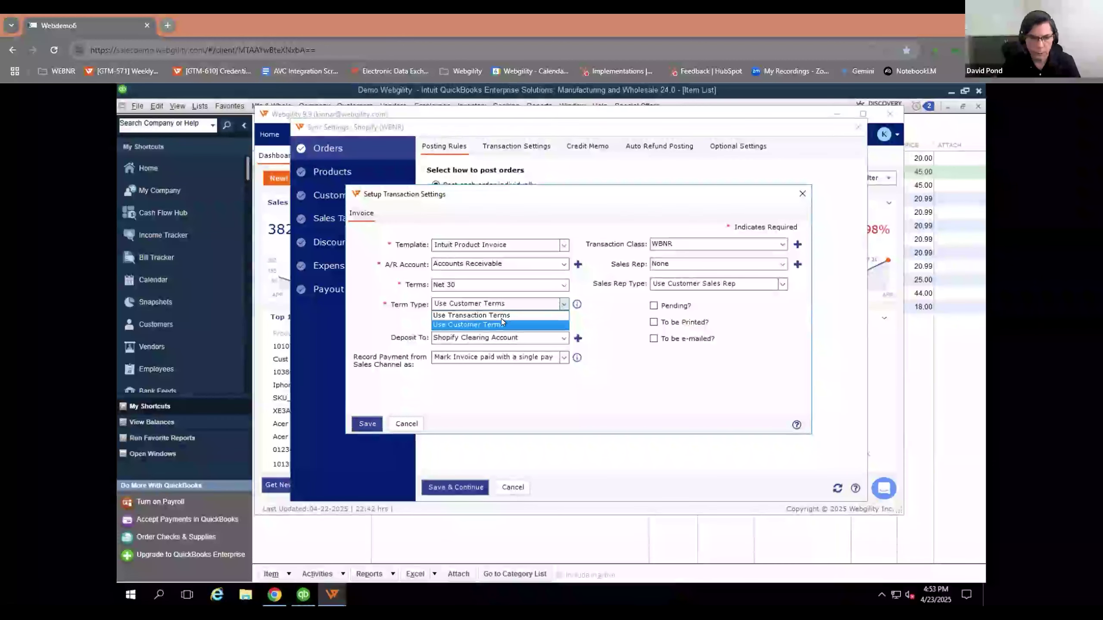
pyautogui.click(523, 324)
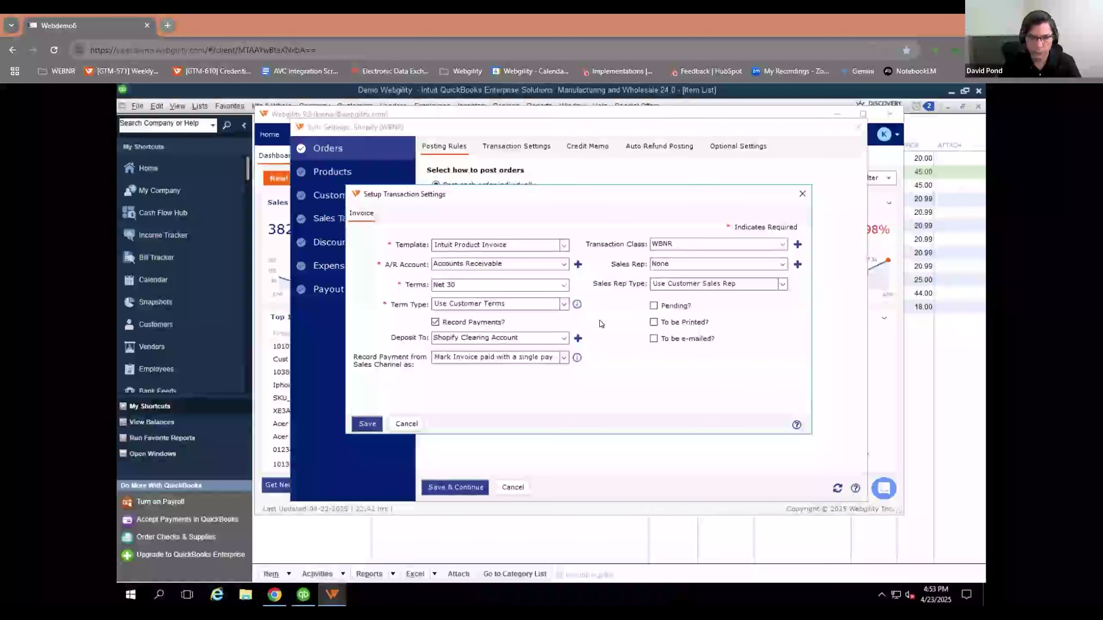
pyautogui.click(802, 194)
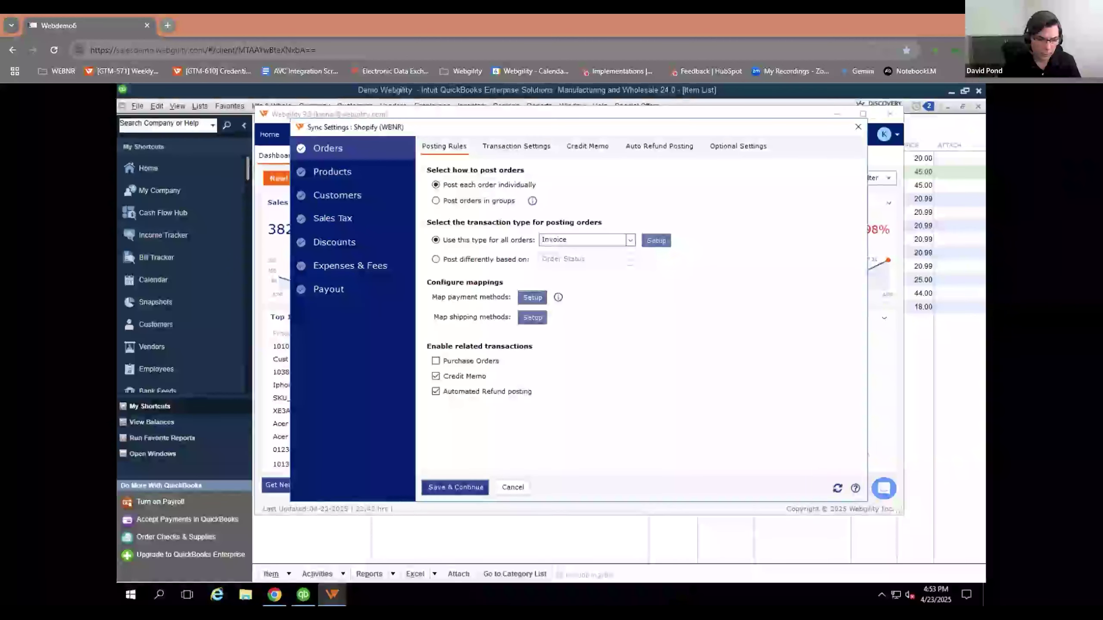
# Switch to QuickBooks and open the company preferences for Sales Tax.
pyautogui.click(302, 595)
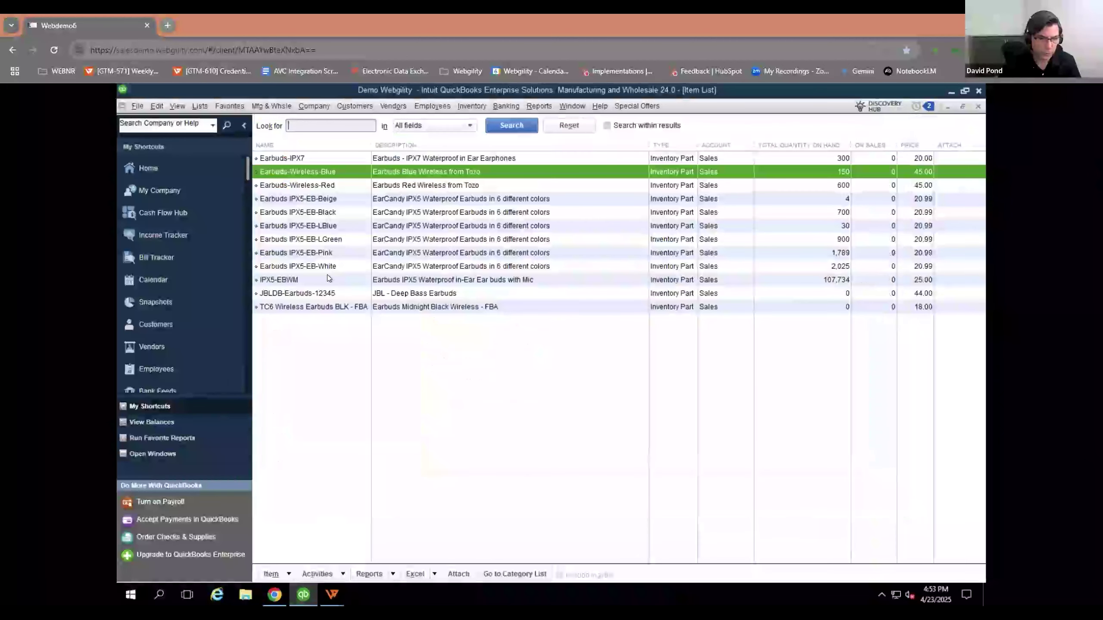
pyautogui.click(156, 106)
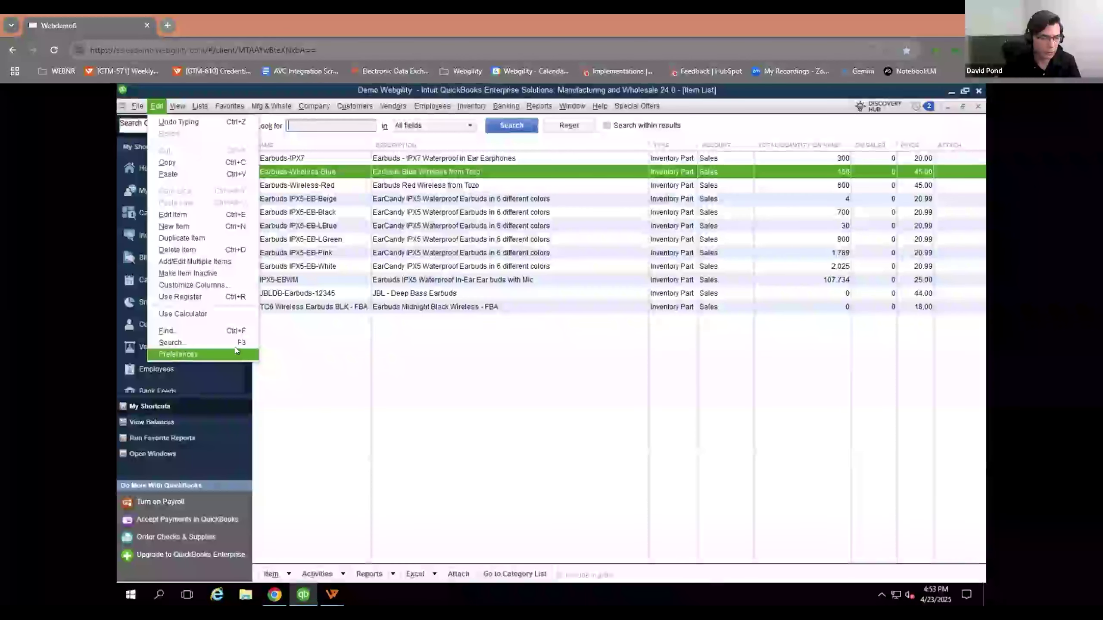
pyautogui.click(176, 354)
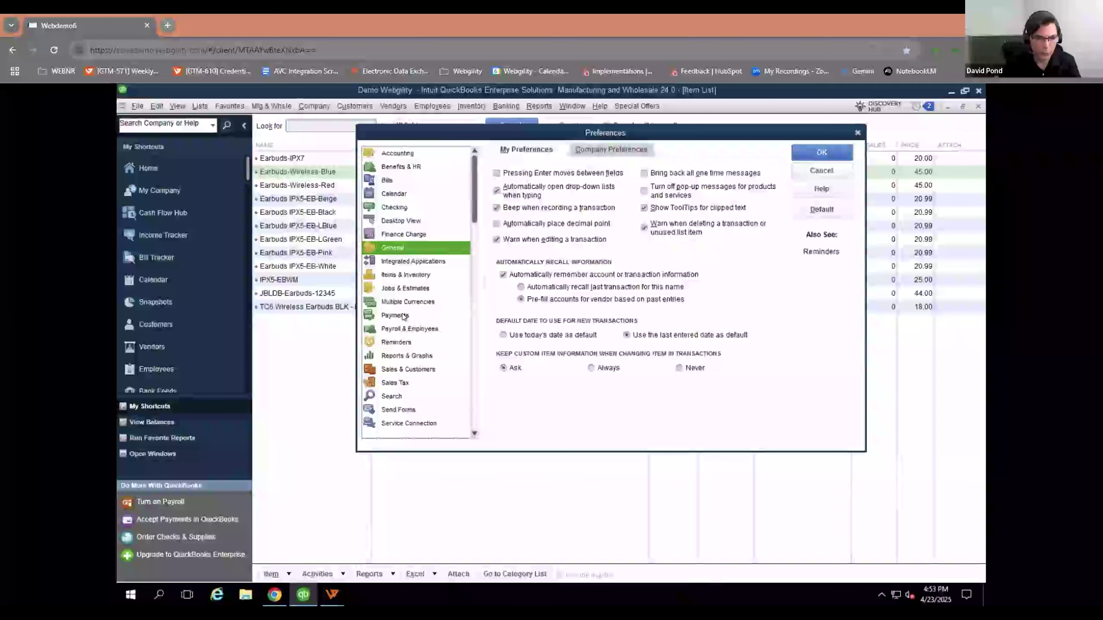
pyautogui.click(394, 382)
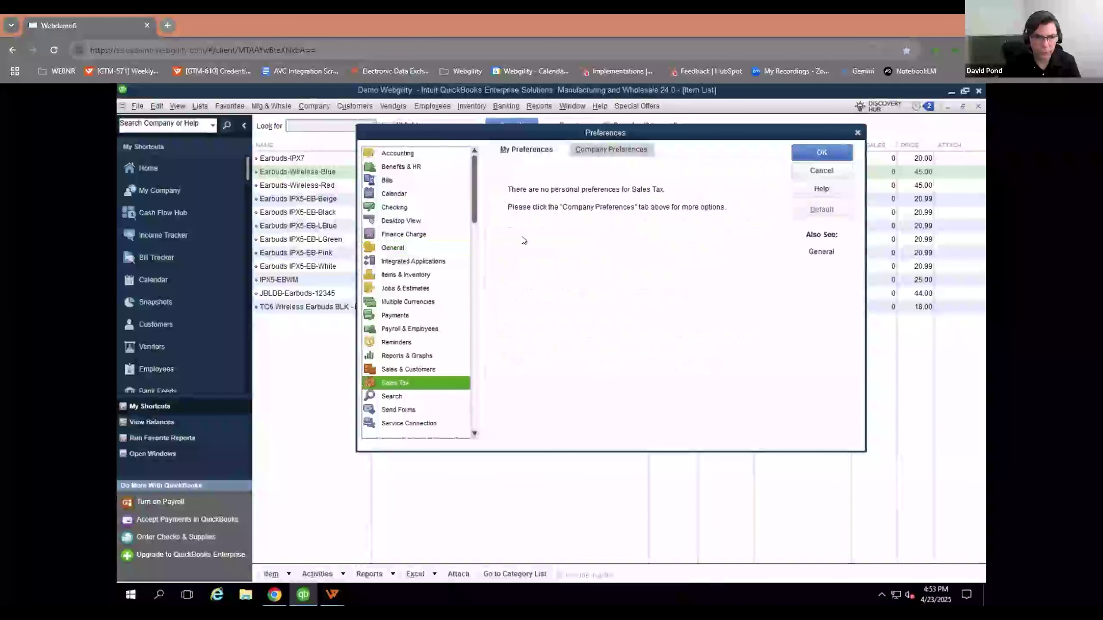
pyautogui.click(628, 150)
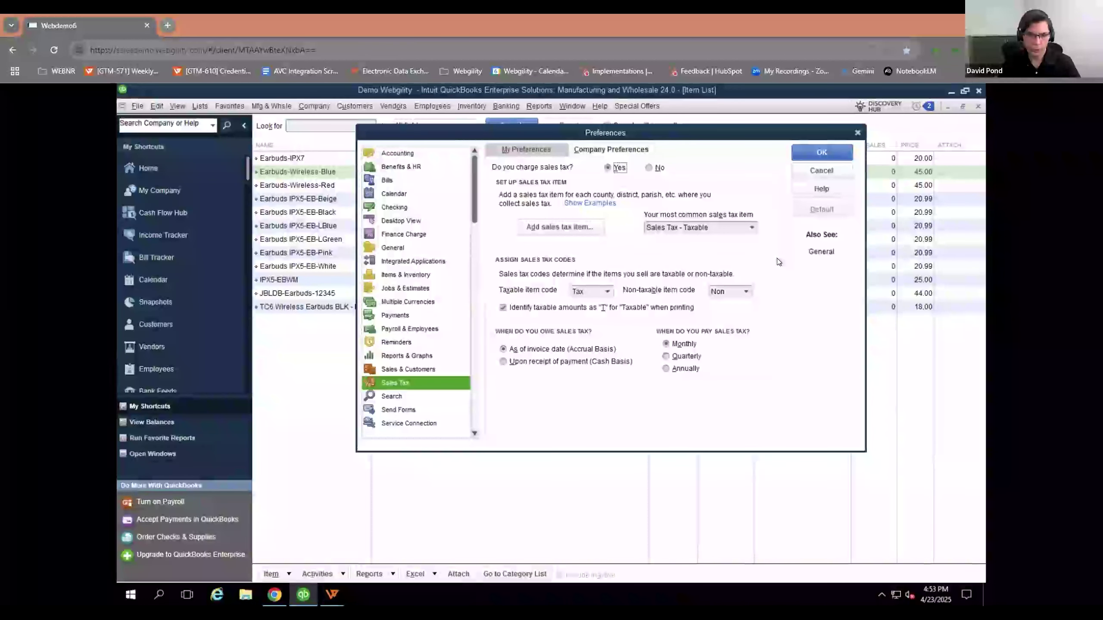
# Check the most common sales tax item in the company preferences and close the preferences without saving.
pyautogui.click(681, 228)
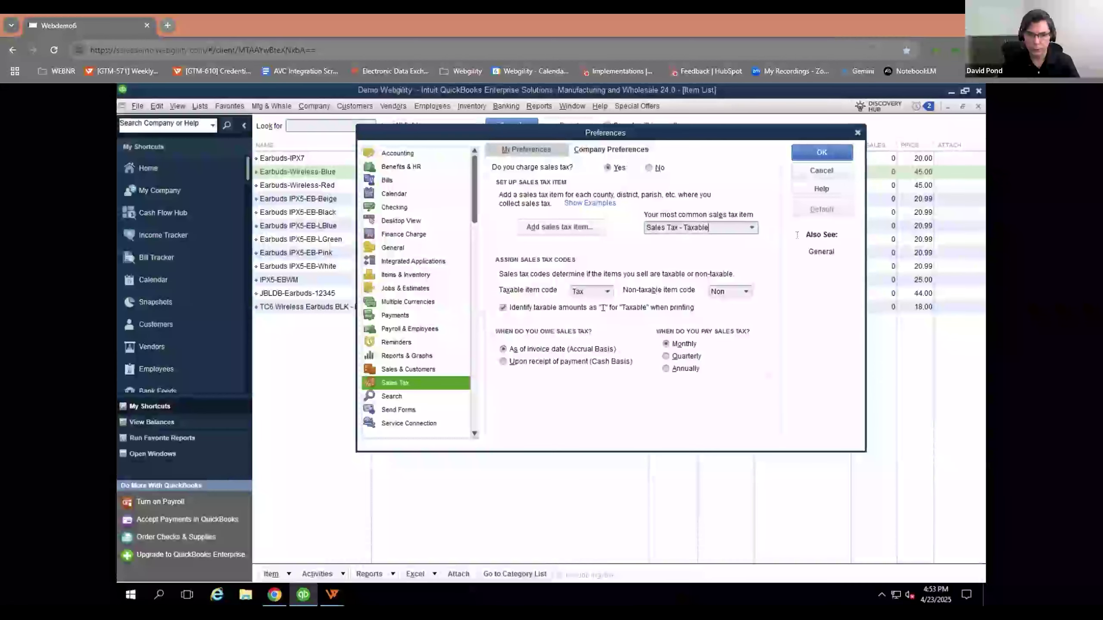
pyautogui.click(816, 168)
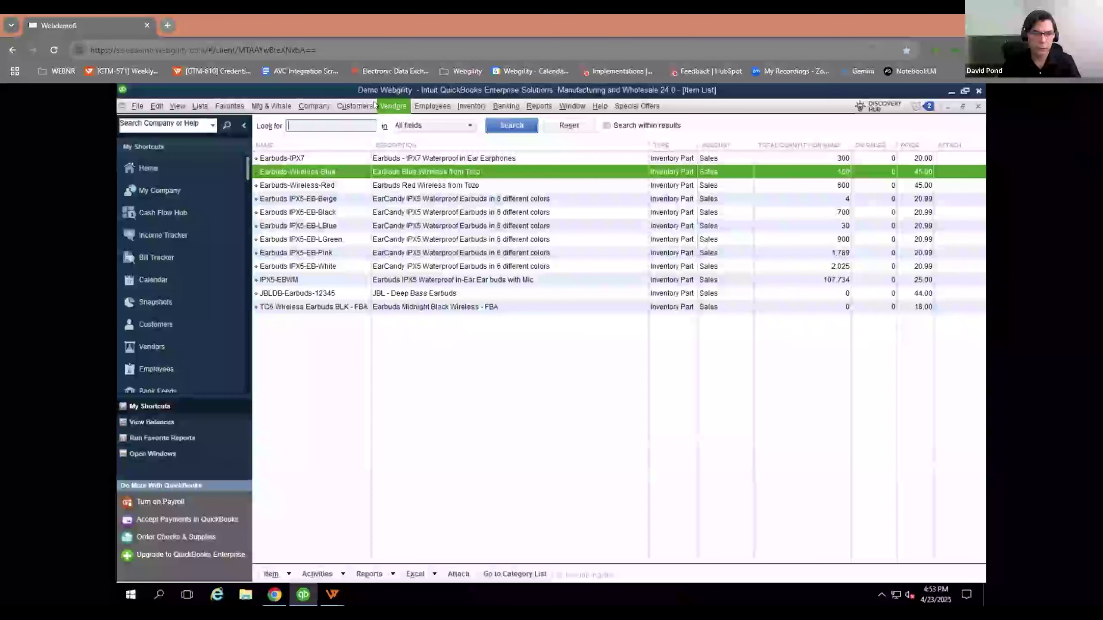
# Open the customer list and view the sales tax settings of the customer with the 1,350.00 balance.
pyautogui.click(362, 106)
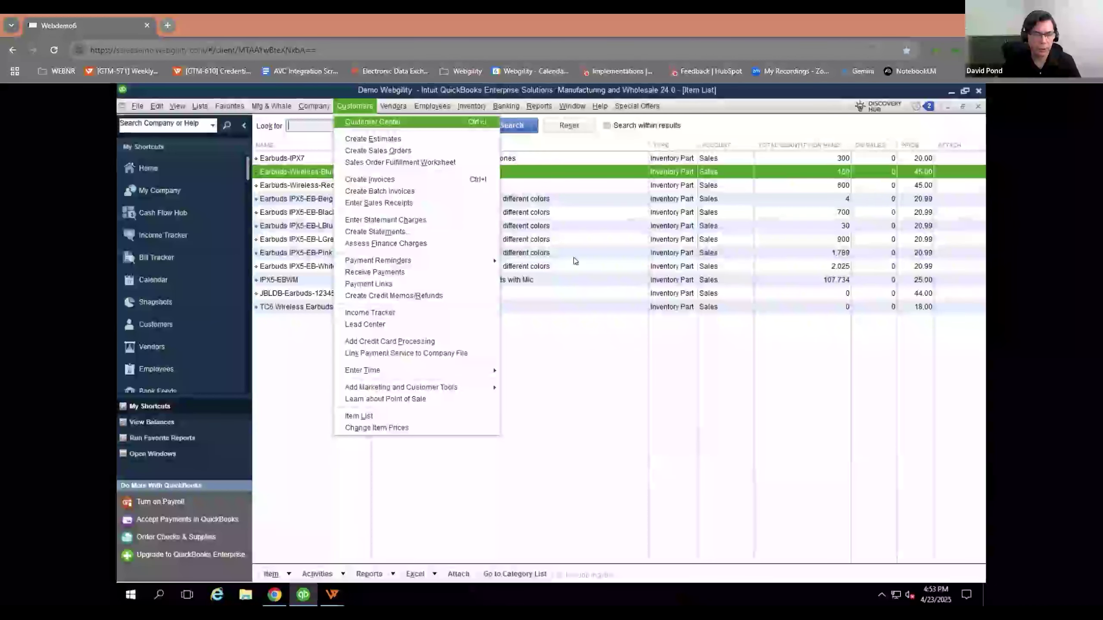
pyautogui.click(565, 269)
pyautogui.click(155, 324)
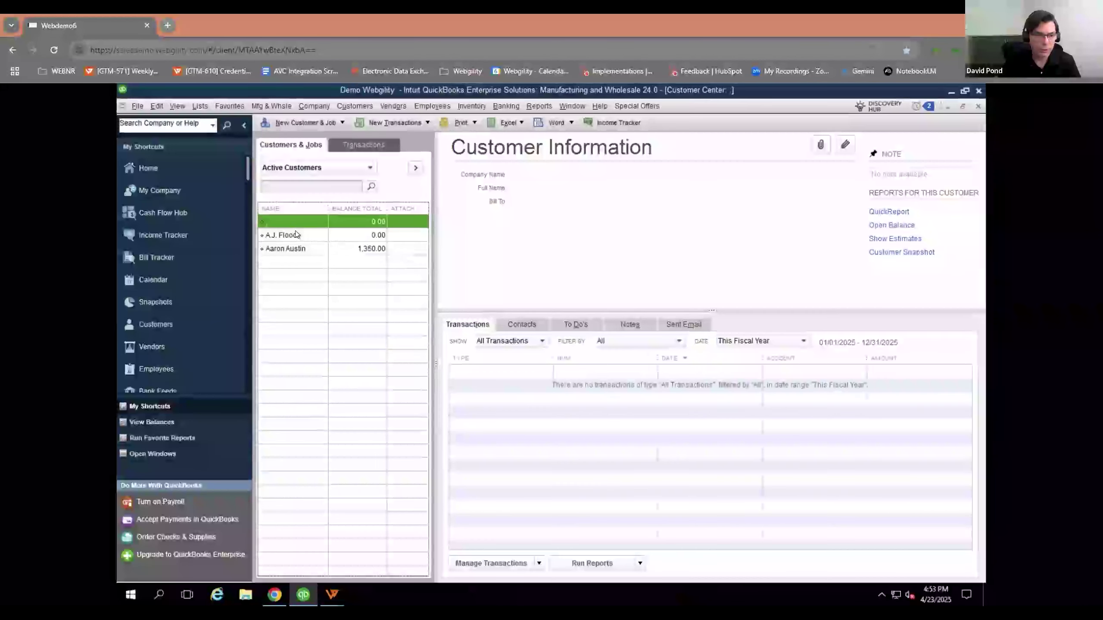
pyautogui.doubleClick(288, 249)
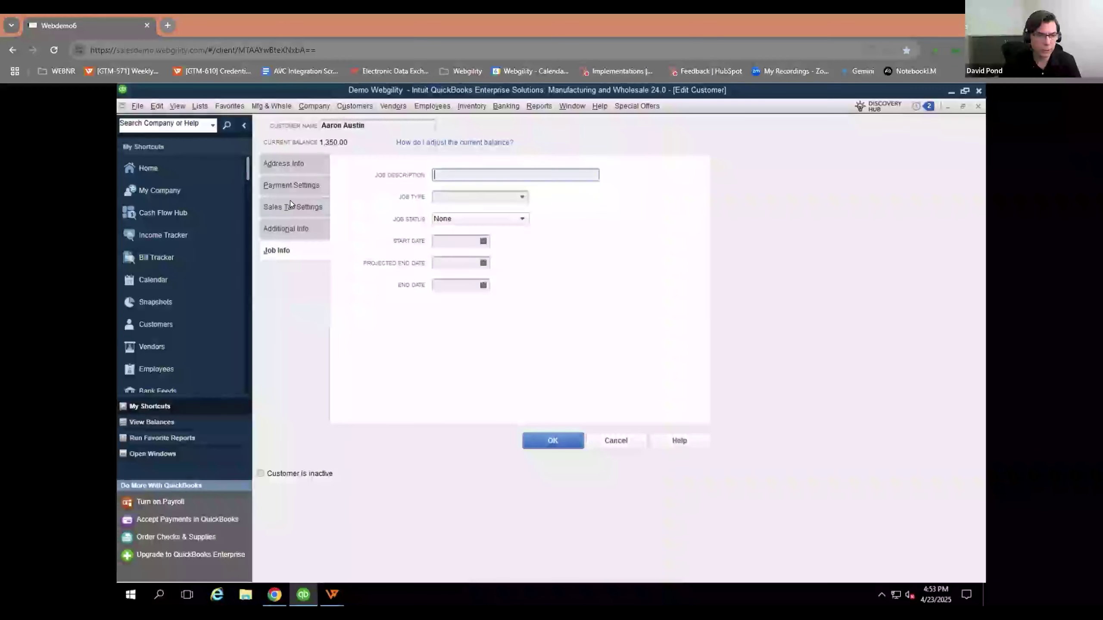
pyautogui.click(291, 210)
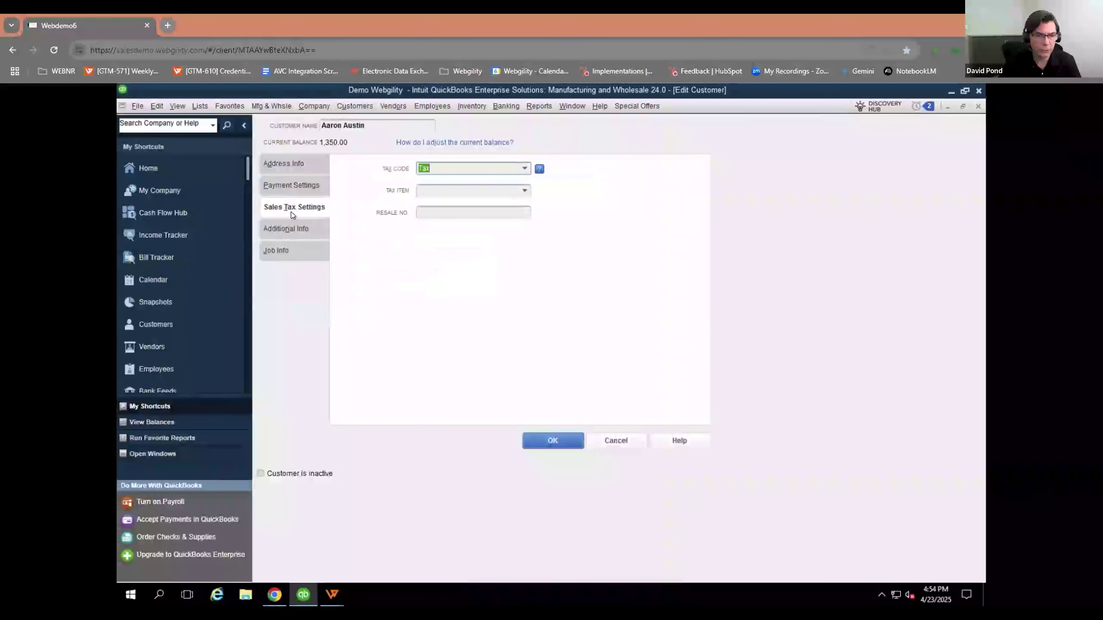
# Try the customer's tax code as Non and tax item as Non - Taxable, and close the record without saving.
pyautogui.click(524, 167)
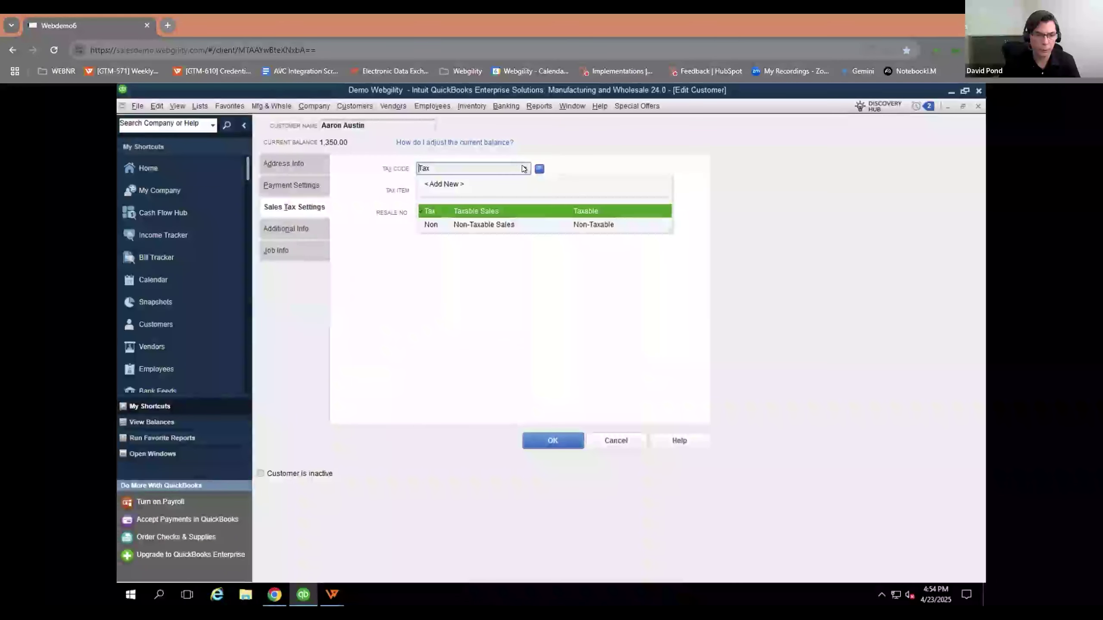
pyautogui.click(502, 224)
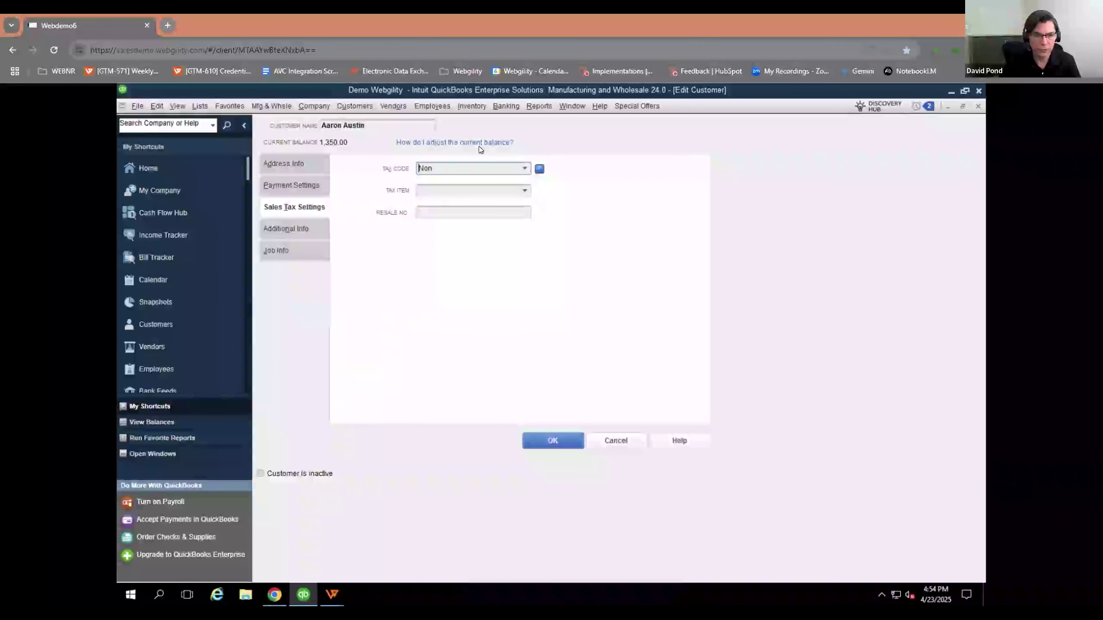
pyautogui.click(462, 213)
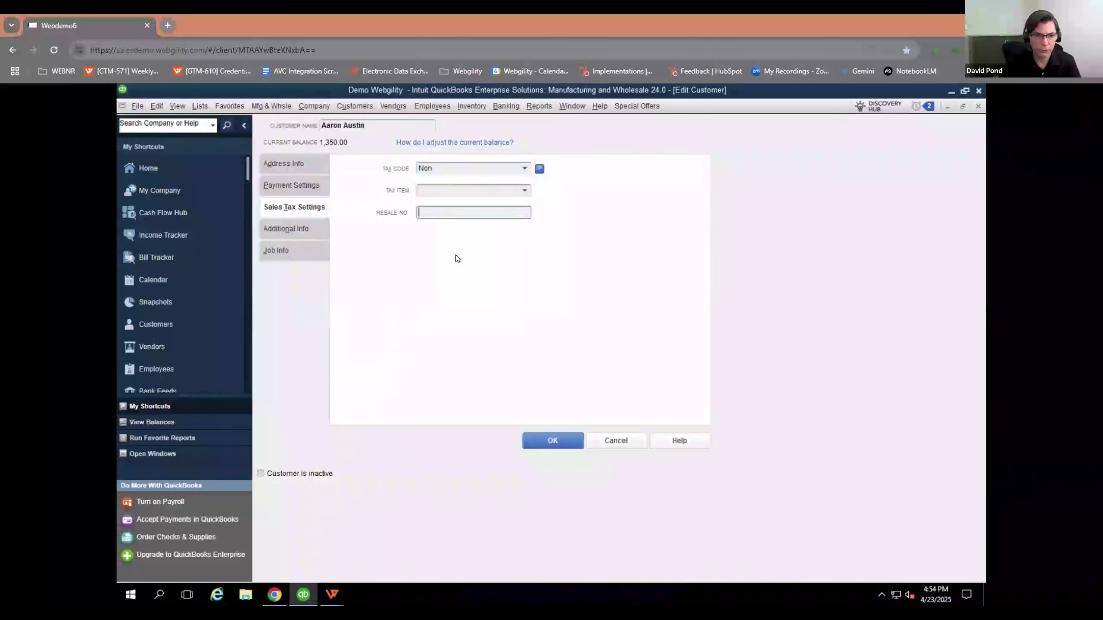
pyautogui.click(523, 190)
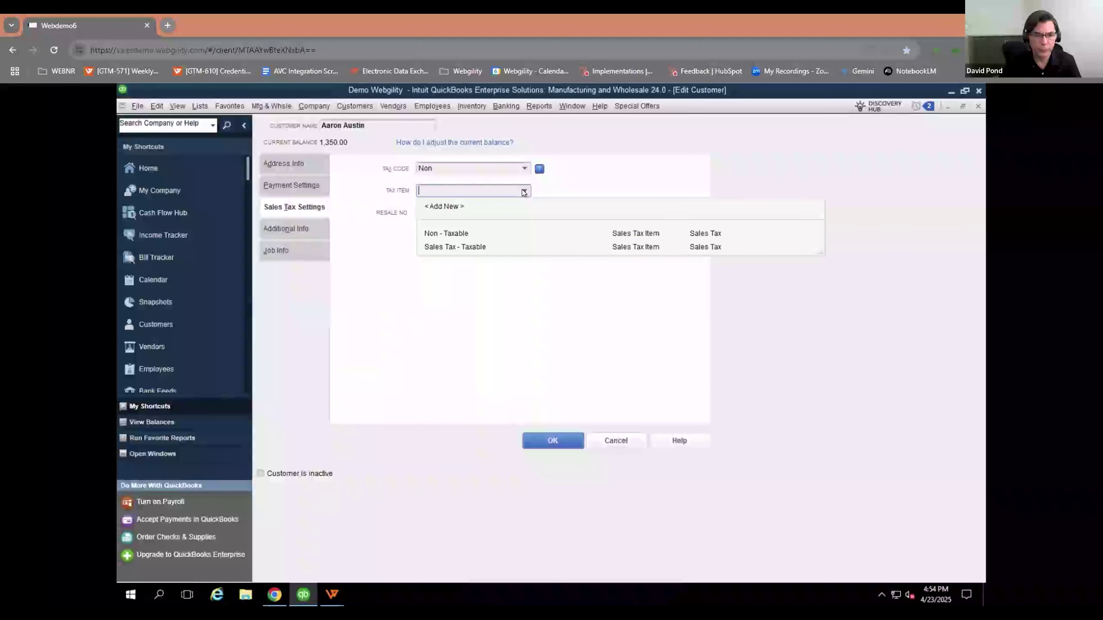
pyautogui.click(464, 233)
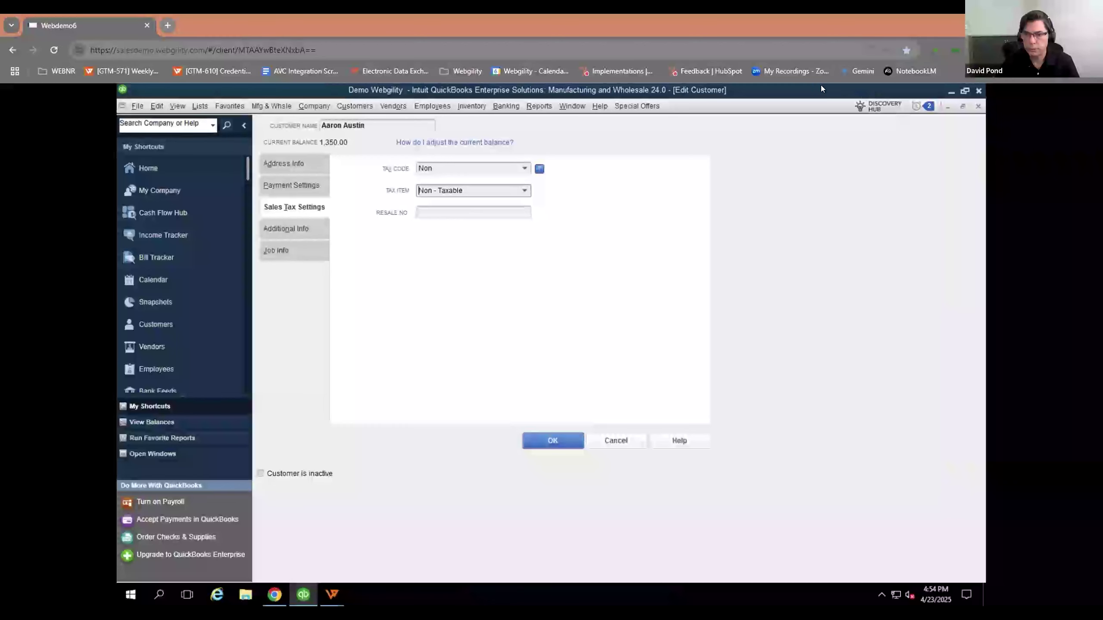
pyautogui.doubleClick(803, 85)
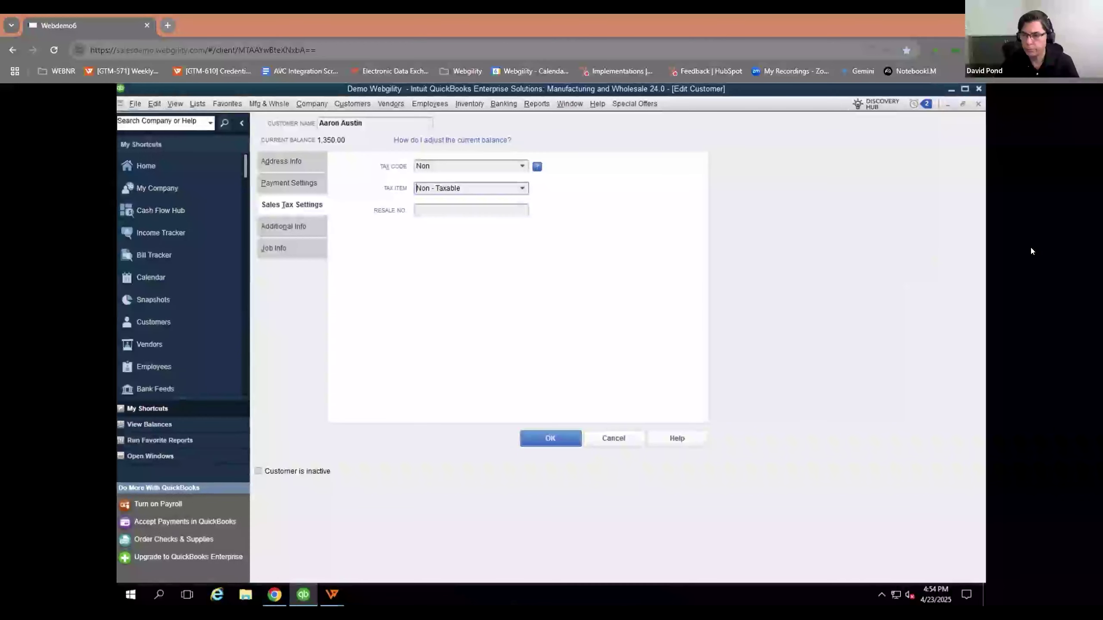
pyautogui.click(612, 435)
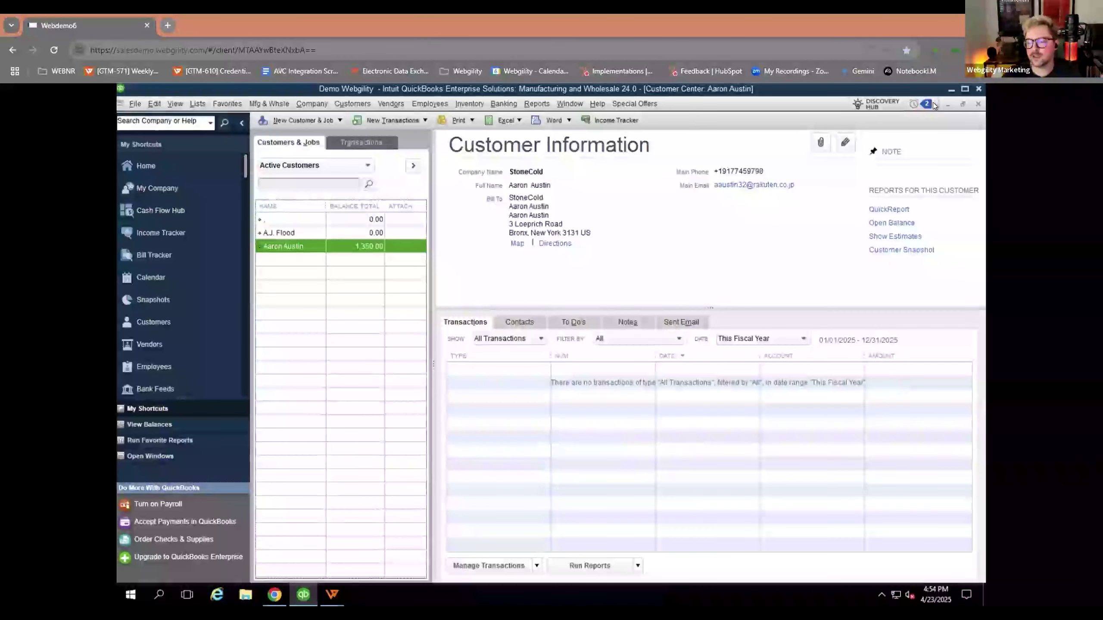
# Return to Webgility and close the Shopify (WBNR) sync settings without saving.
pyautogui.click(950, 89)
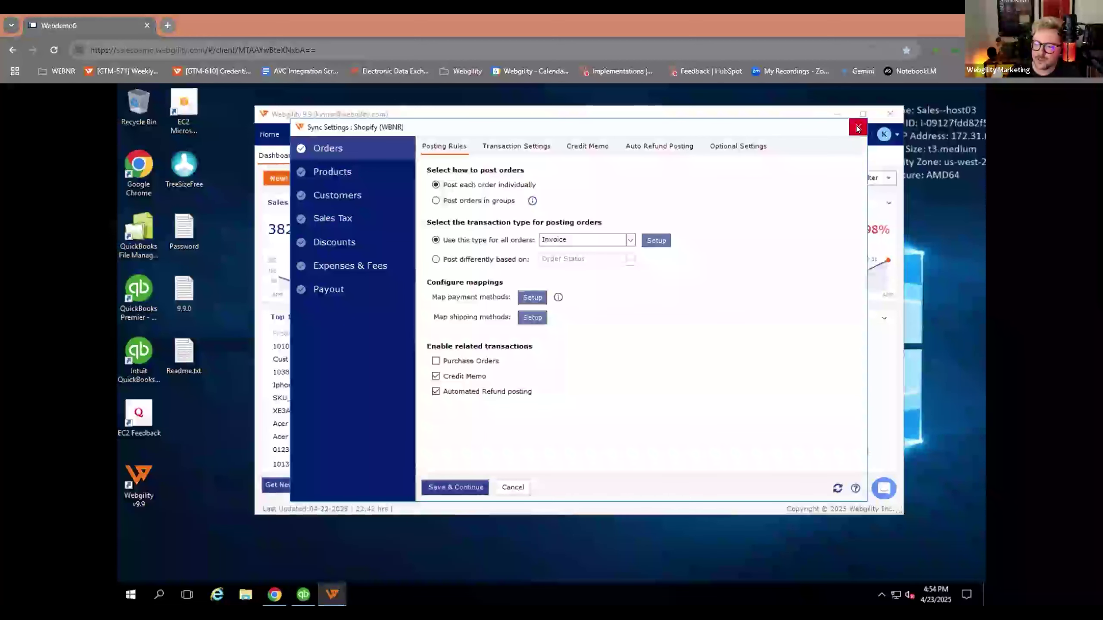
pyautogui.click(857, 126)
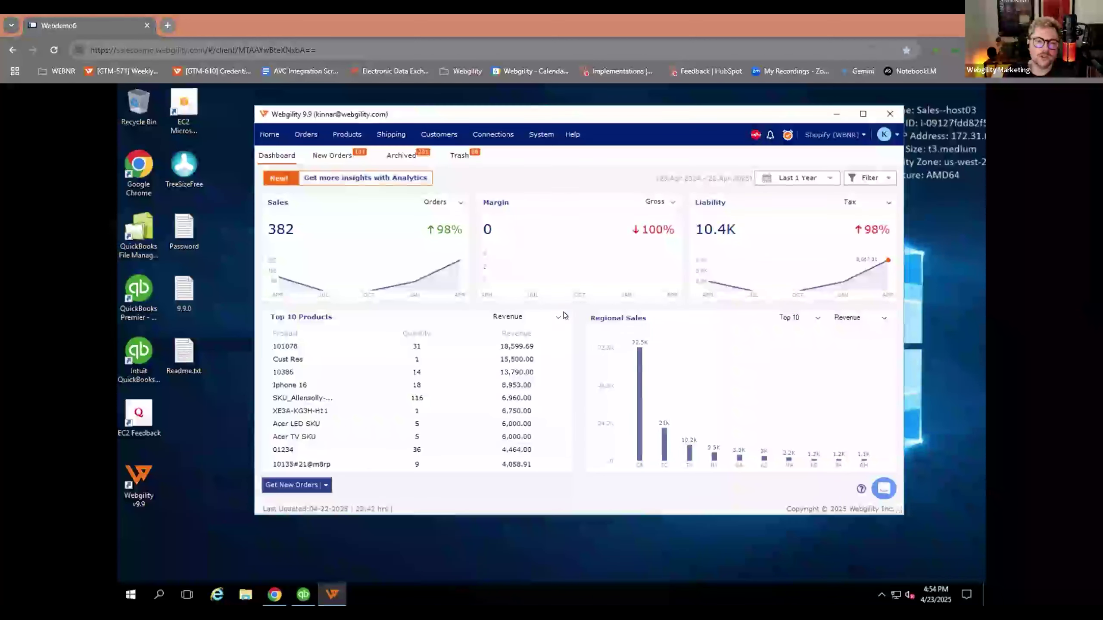
pyautogui.click(321, 527)
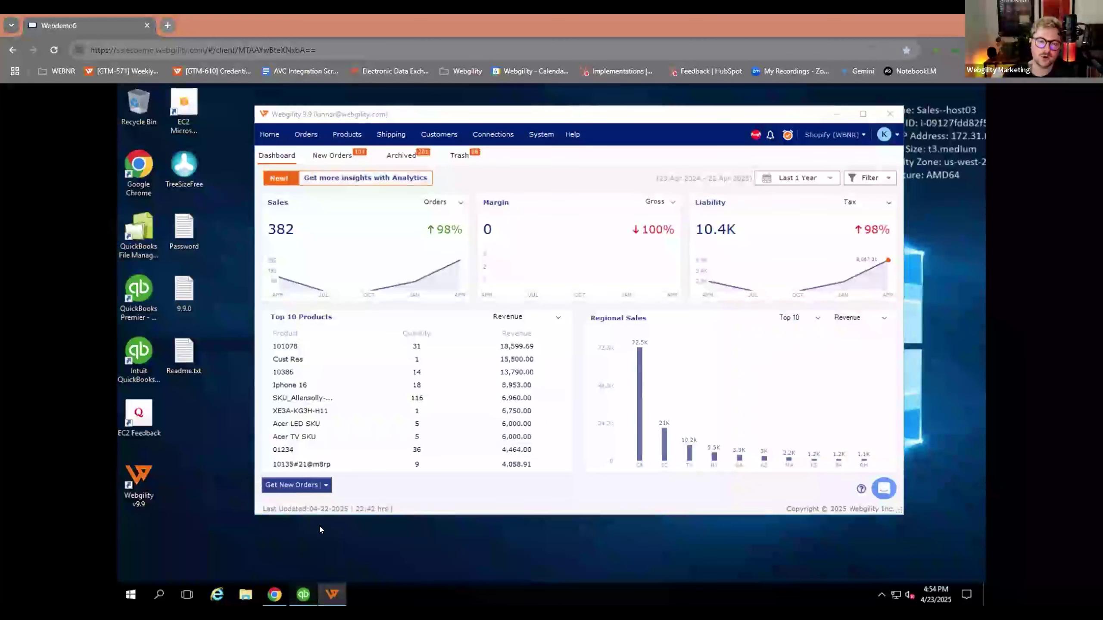
# Switch to the Shopify admin and enable continued selling when out of stock for the Earbuds IPX5-EB-Beige variant.
pyautogui.click(303, 594)
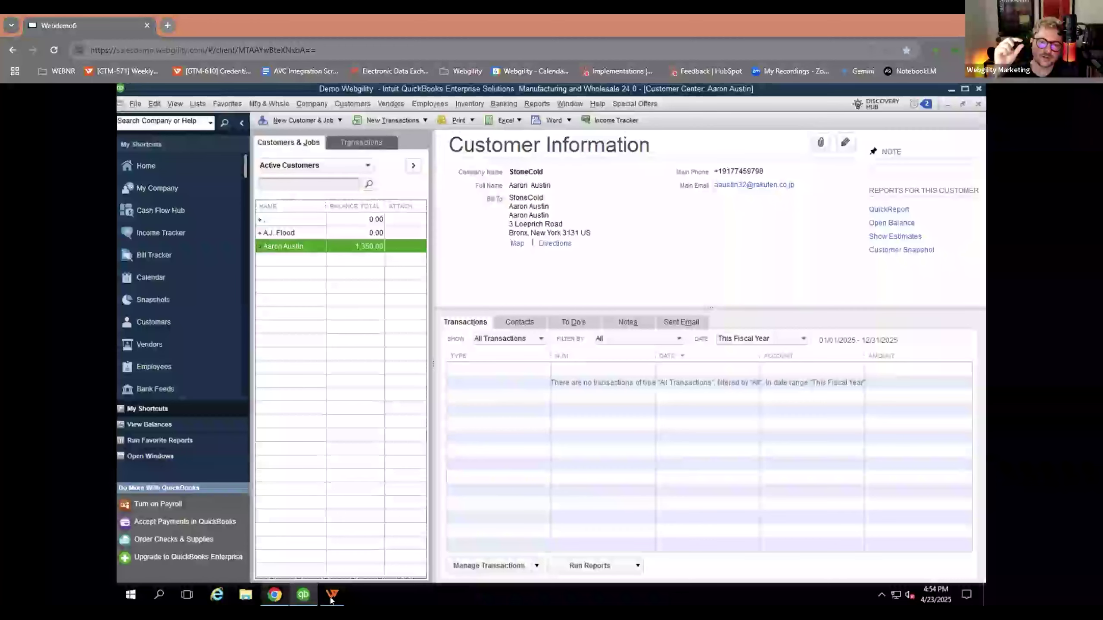
pyautogui.click(272, 599)
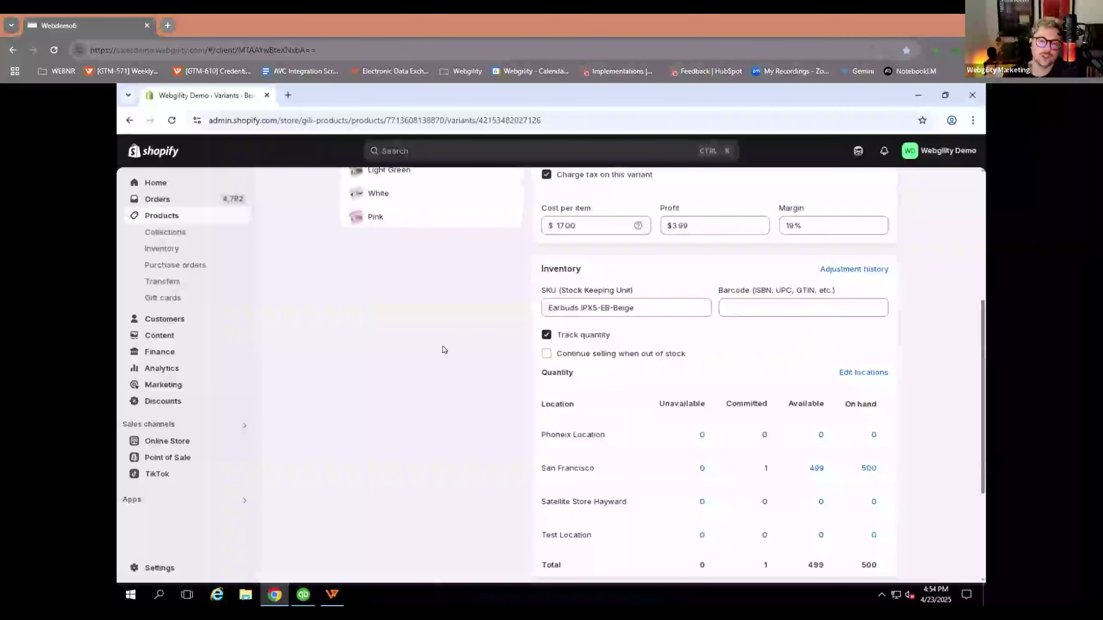
pyautogui.click(546, 353)
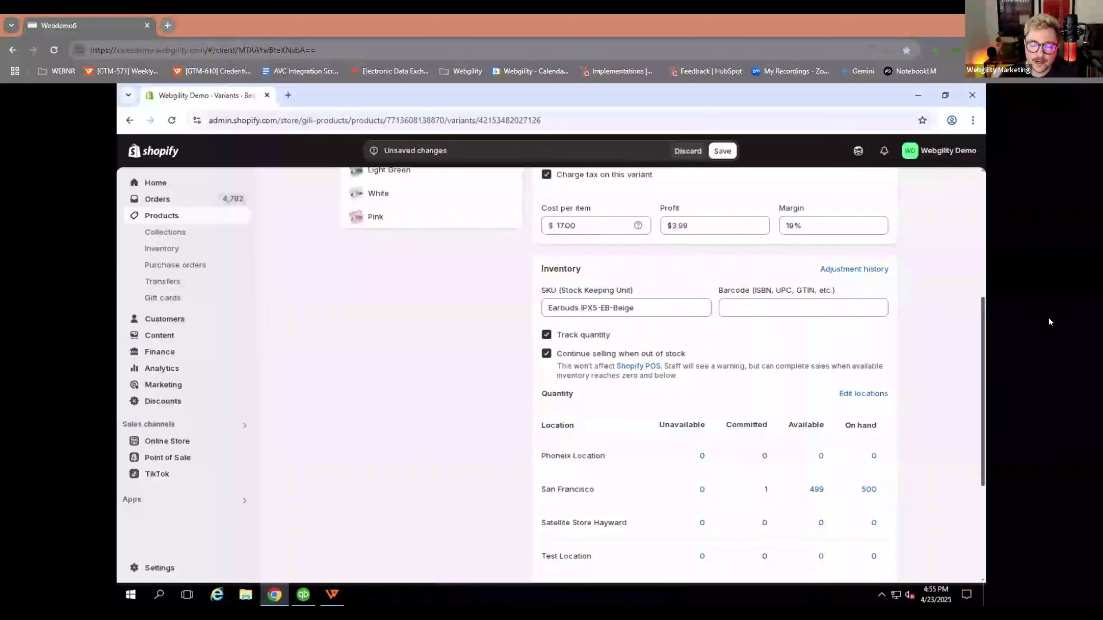
# Return to the Webgility dashboard and view the list of connected stores, keeping Shopify (WBNR) selected.
pyautogui.click(917, 96)
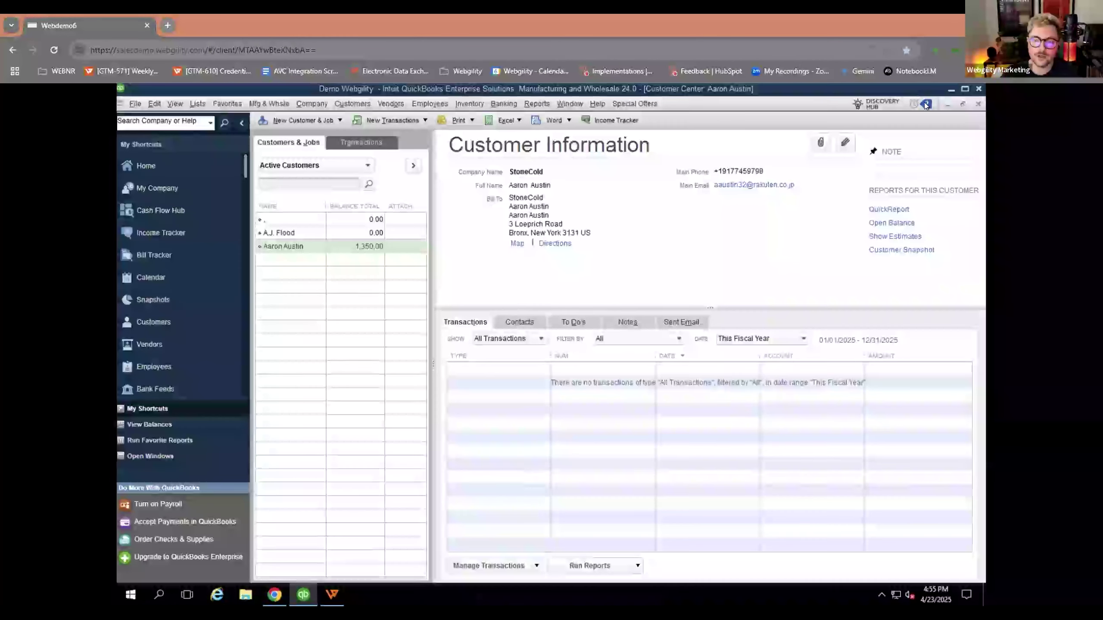
pyautogui.click(949, 90)
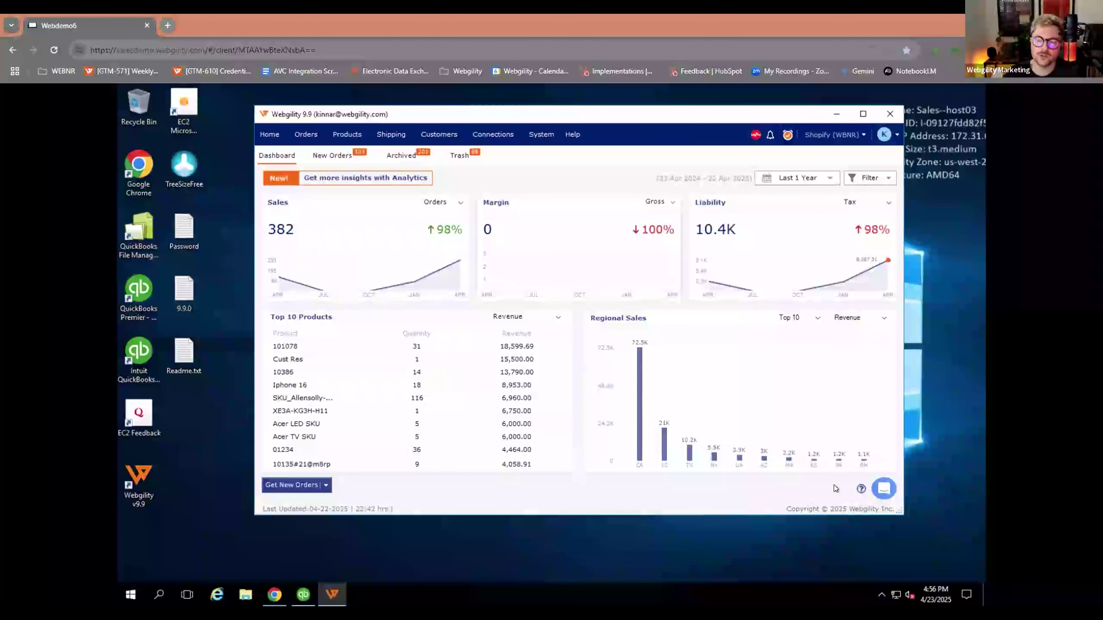
pyautogui.click(862, 134)
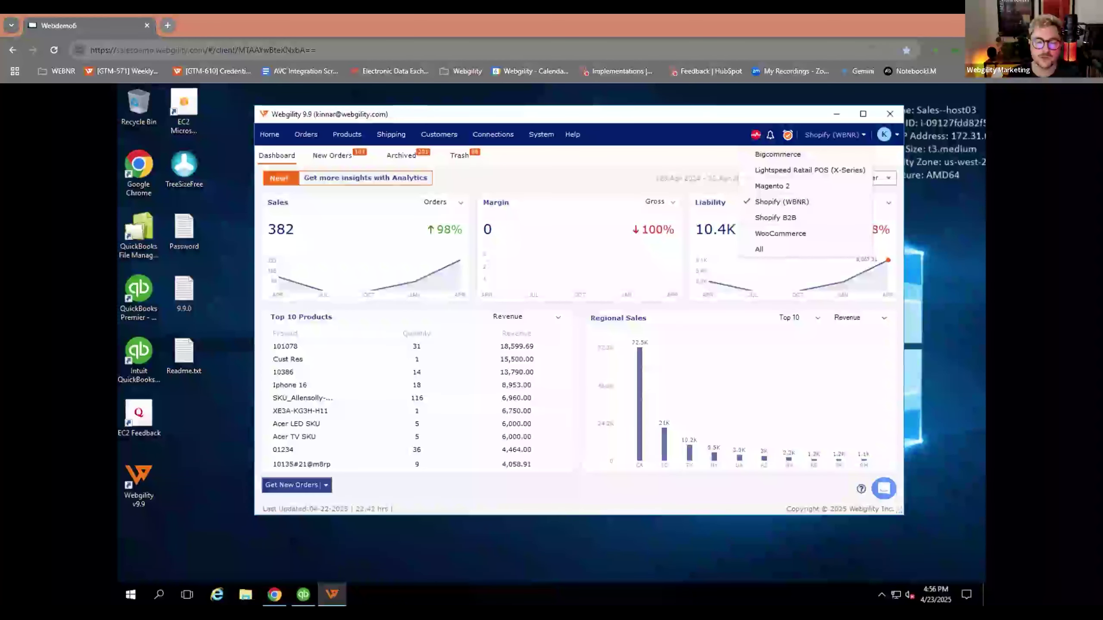
pyautogui.click(605, 174)
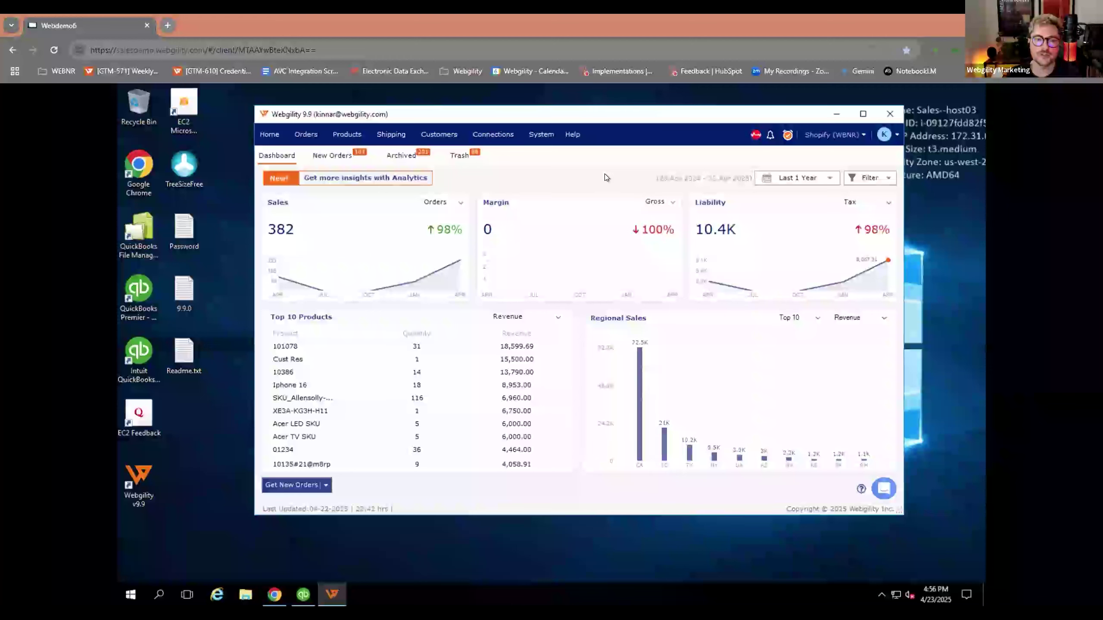